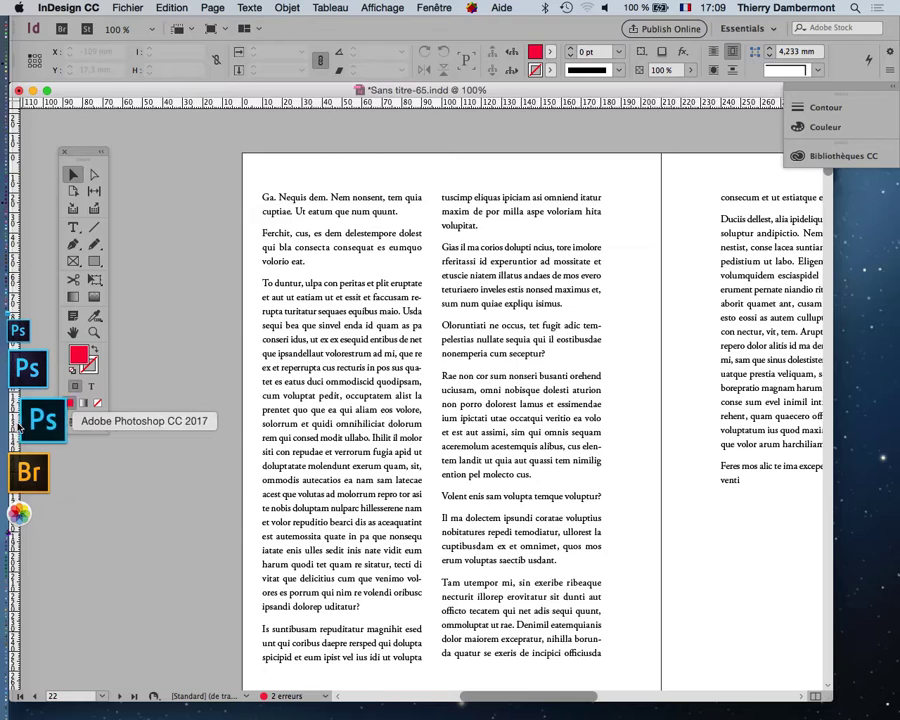
Switch to Photoshop and collapse the Couleur, Nuancier, Couches and Tracés panels to icons
{"action": "left_click", "coordinate": [18, 426]}
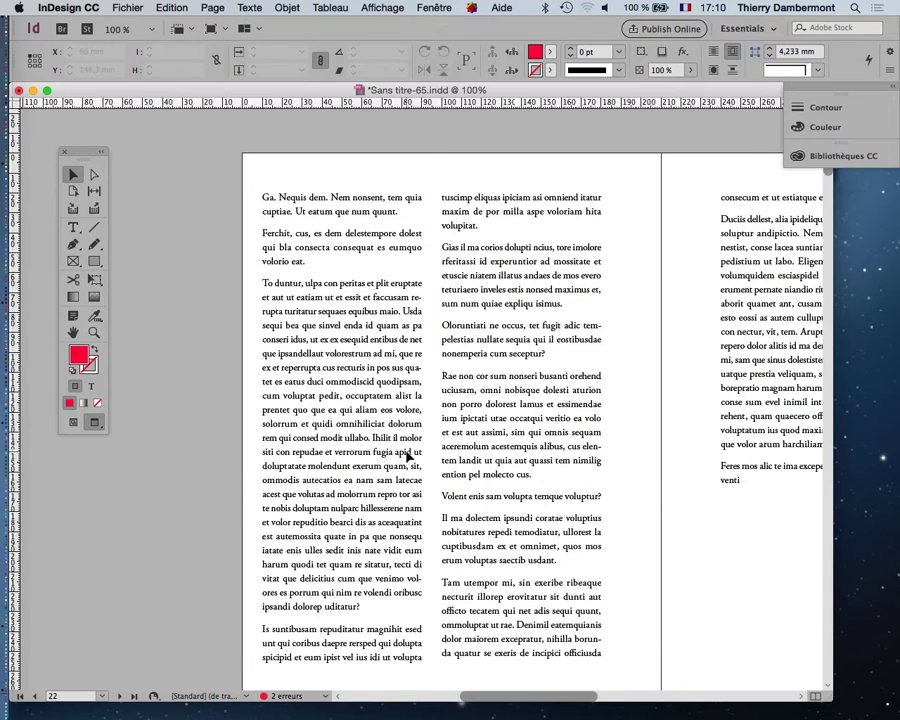
{"action": "key", "text": "super+Tab"}
{"action": "key", "text": "super+Tab"}
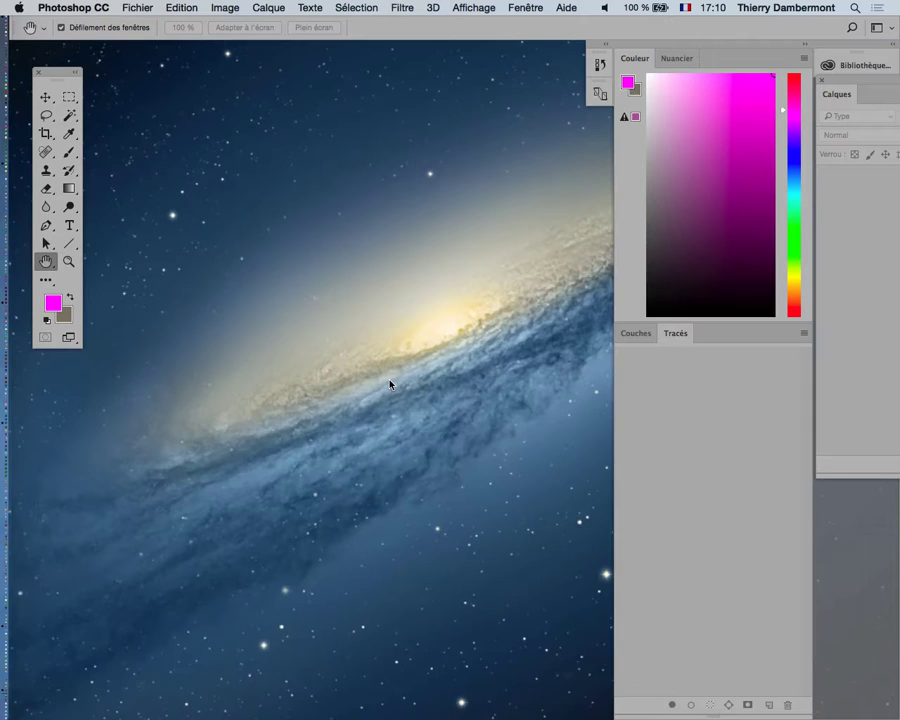
{"action": "left_click", "coordinate": [83, 7]}
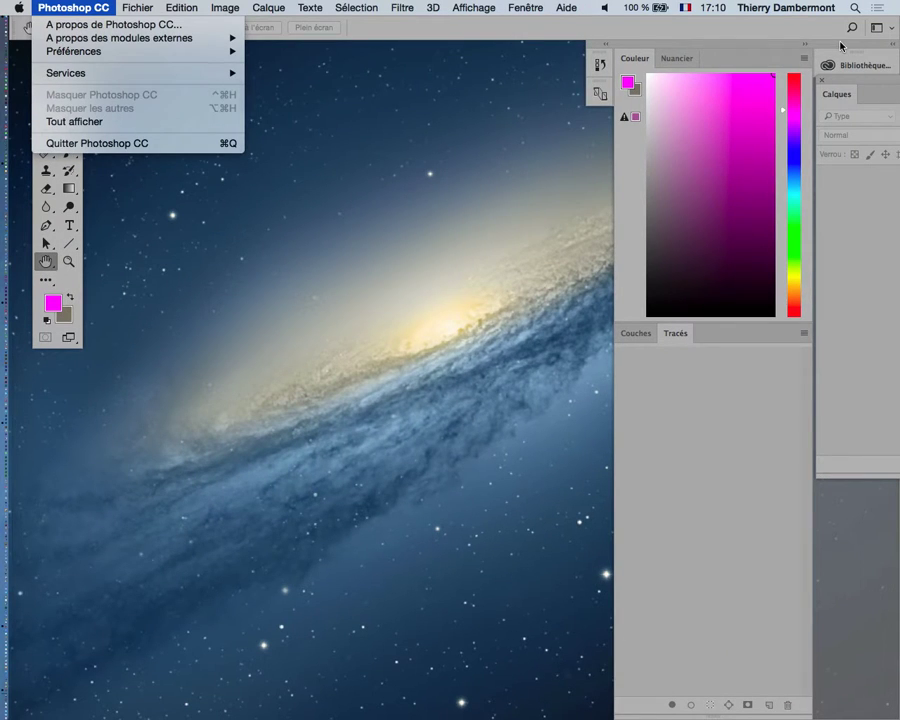
{"action": "left_click", "coordinate": [840, 46]}
{"action": "left_click", "coordinate": [805, 45]}
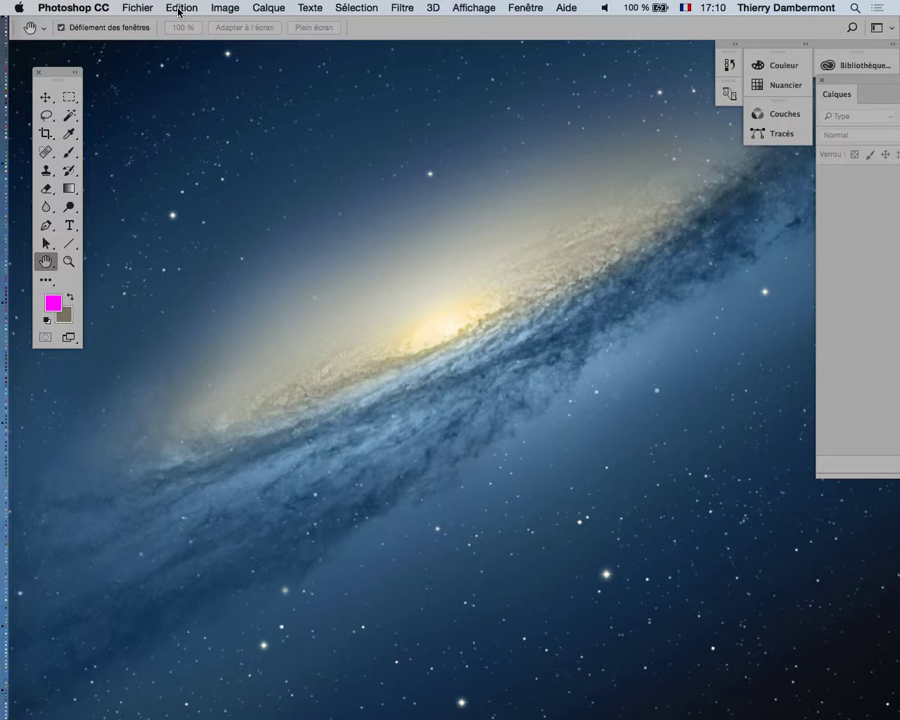
Open hummingbird-flying-portrait-wildlife-158439.jpeg from the birds folder on the desktop (Bureau)
{"action": "left_click", "coordinate": [137, 8]}
{"action": "left_click", "coordinate": [145, 92]}
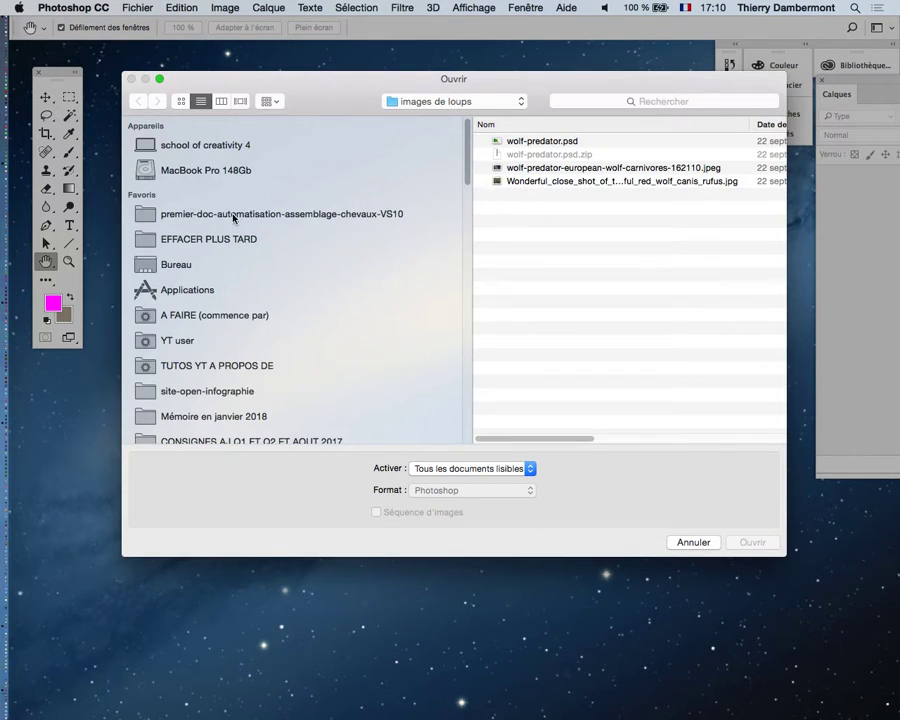
{"action": "left_click", "coordinate": [200, 264]}
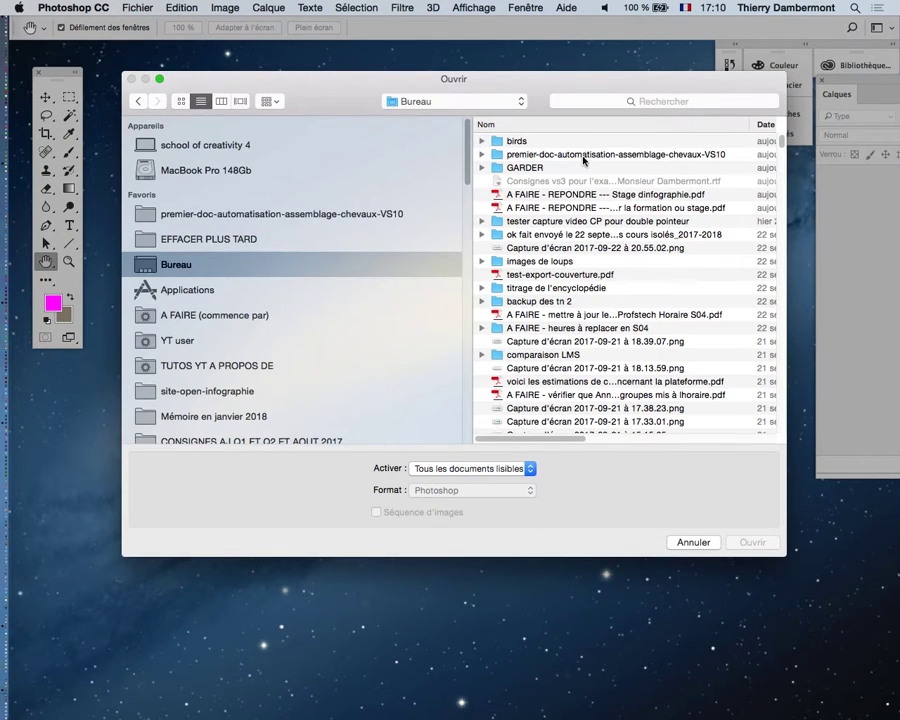
{"action": "left_click", "coordinate": [544, 143]}
{"action": "double_click", "coordinate": [548, 144]}
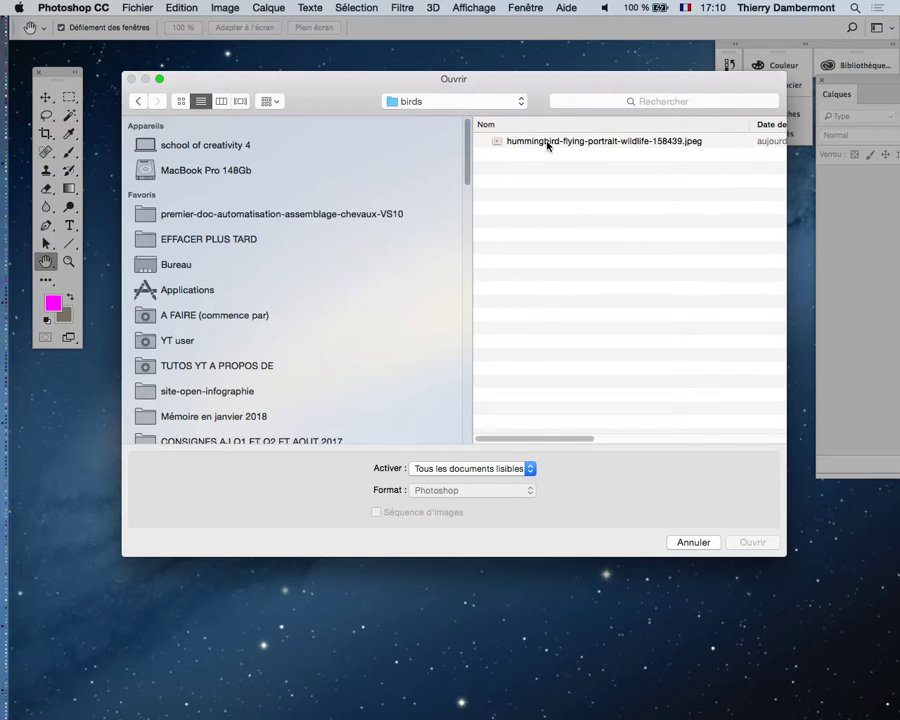
{"action": "left_click", "coordinate": [544, 143]}
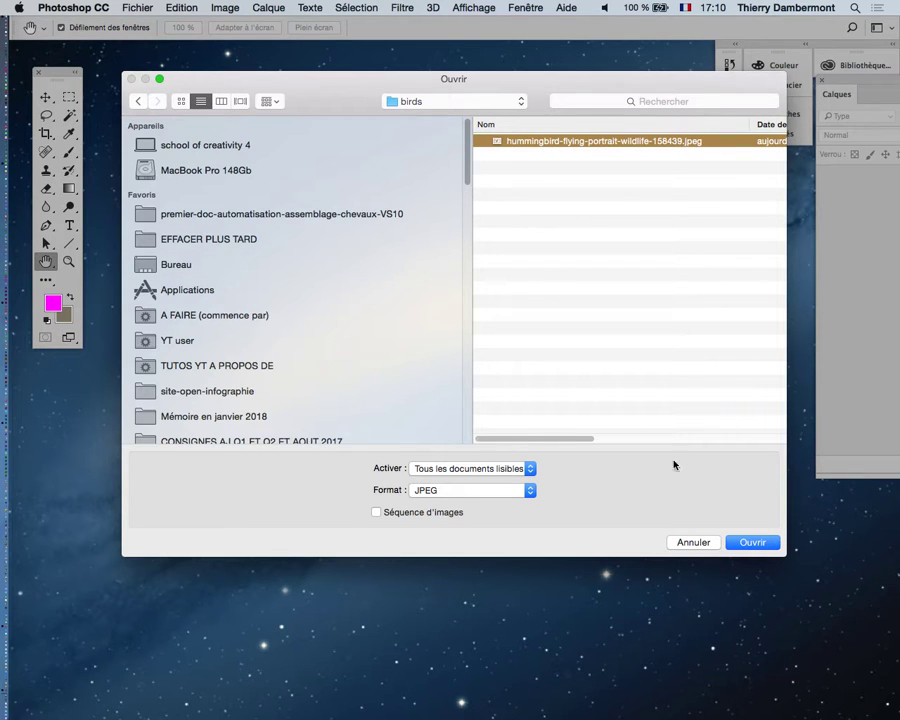
{"action": "left_click", "coordinate": [749, 544]}
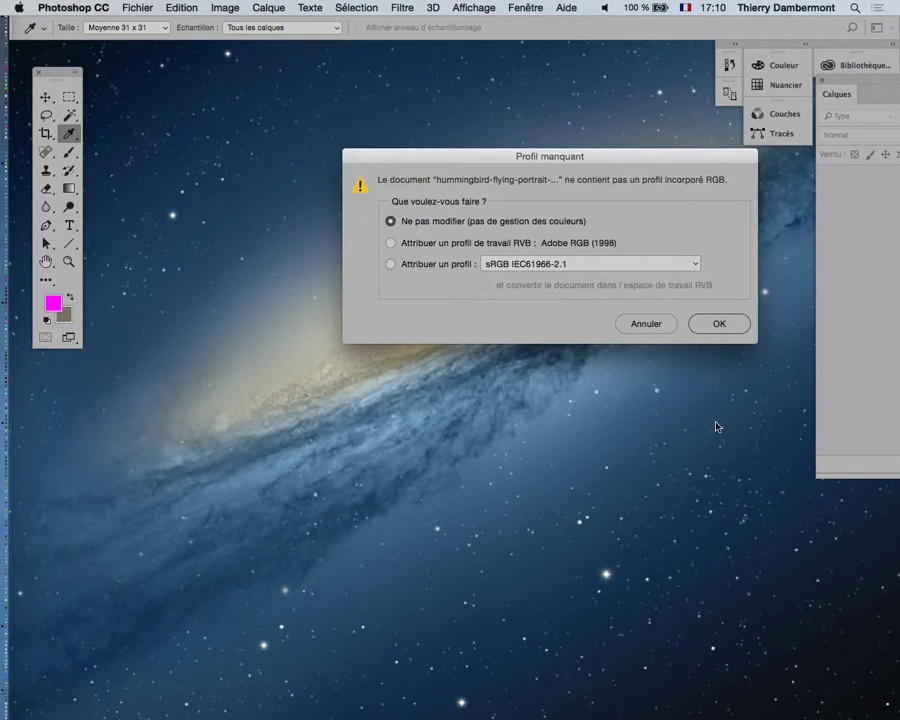
Assign the sRGB IEC61966-2.1 profile to the image without converting it to the RGB working space
{"action": "left_click_drag", "start_coordinate": [499, 160], "coordinate": [333, 191]}
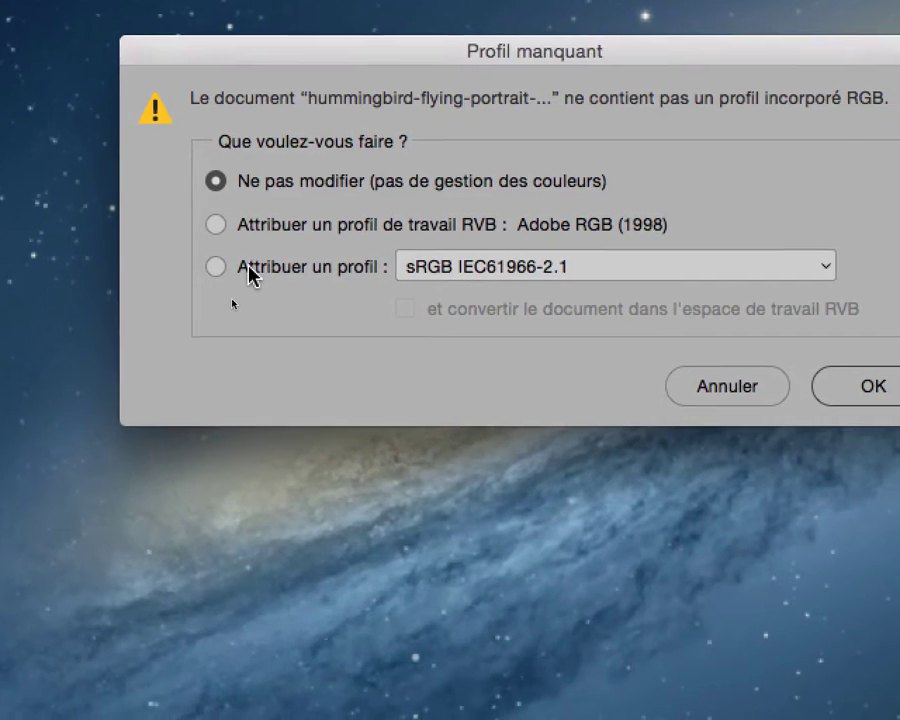
{"action": "left_click", "coordinate": [250, 270]}
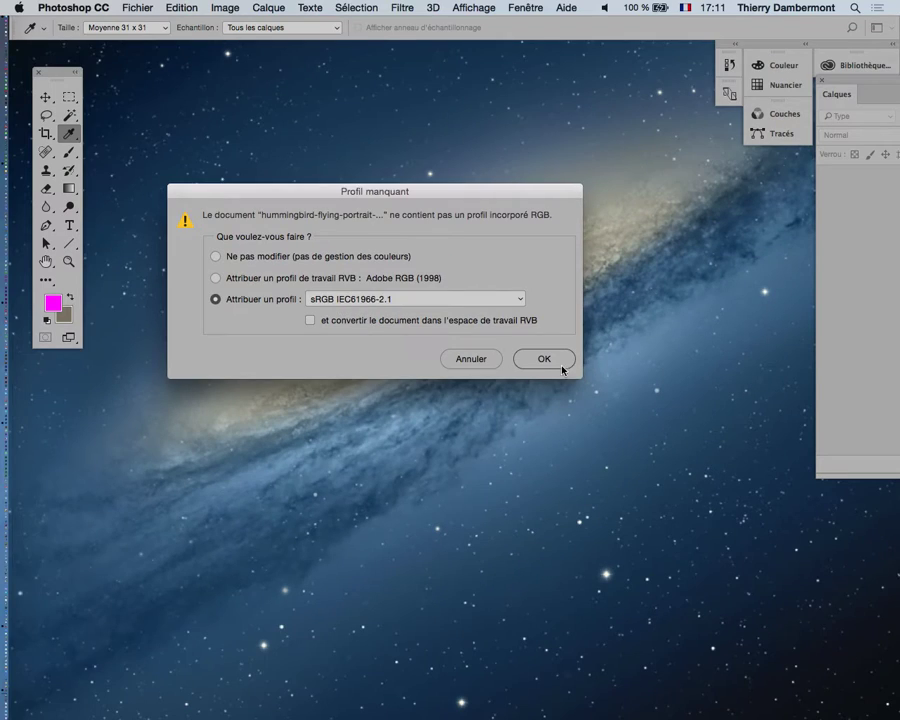
{"action": "left_click", "coordinate": [736, 384]}
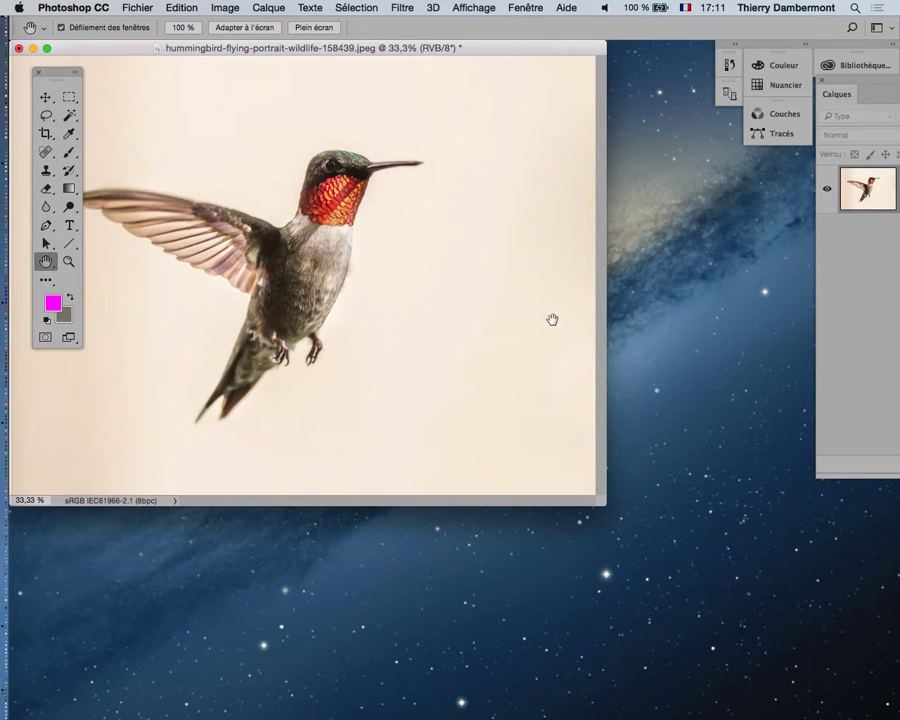
Move the image window clear of the toolbox, then switch to Firefox and bring up the page showing the original hummingbird photo
{"action": "left_click_drag", "start_coordinate": [450, 49], "coordinate": [553, 85]}
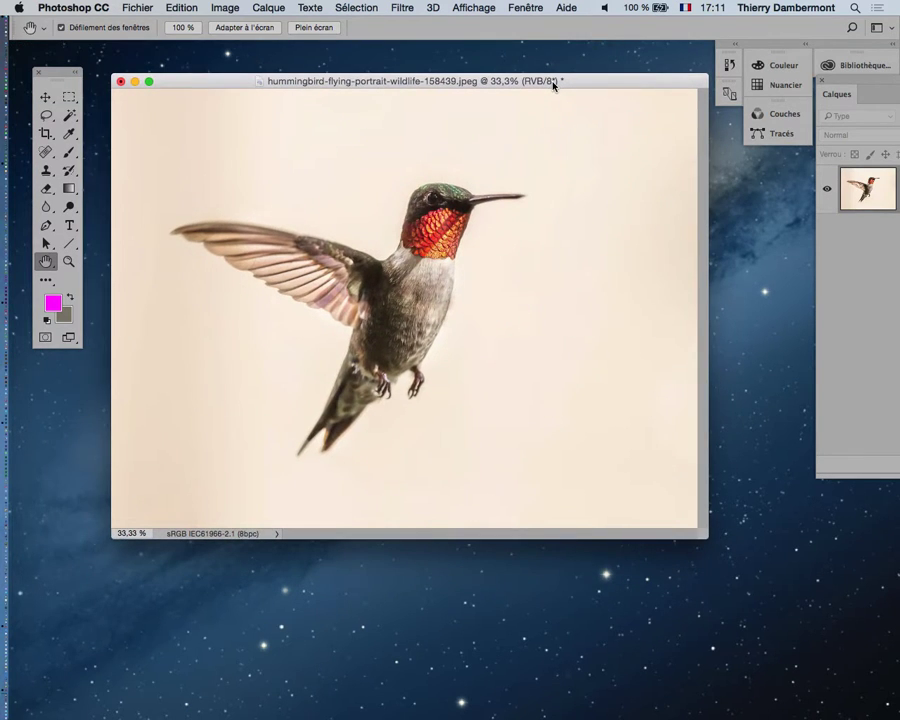
{"action": "key", "text": "super+Tab"}
{"action": "key", "text": "super+Tab"}
{"action": "key", "text": "super+Tab"}
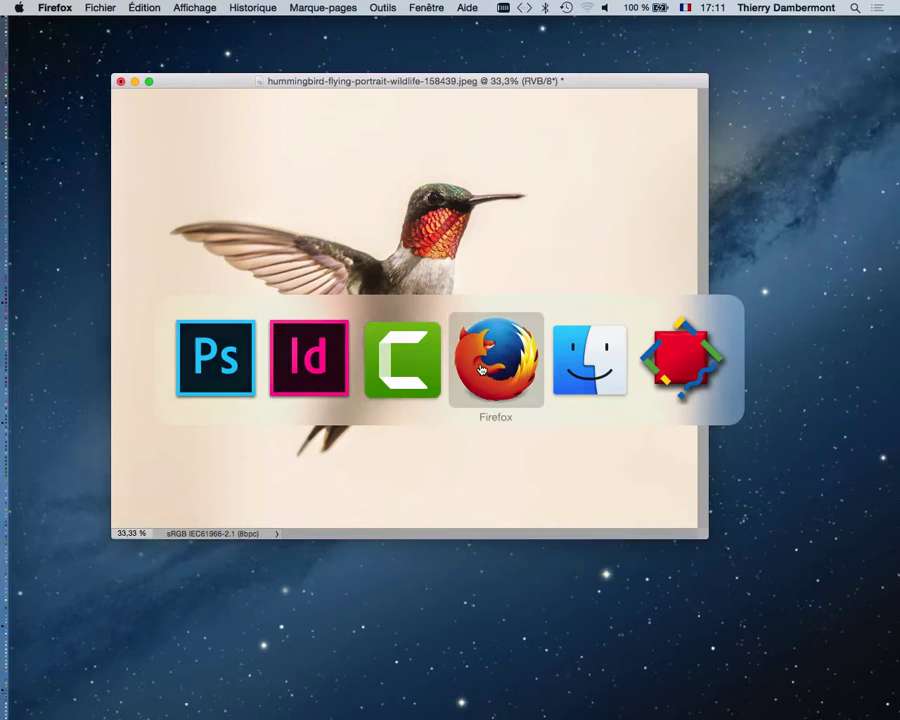
{"action": "left_click", "coordinate": [426, 7]}
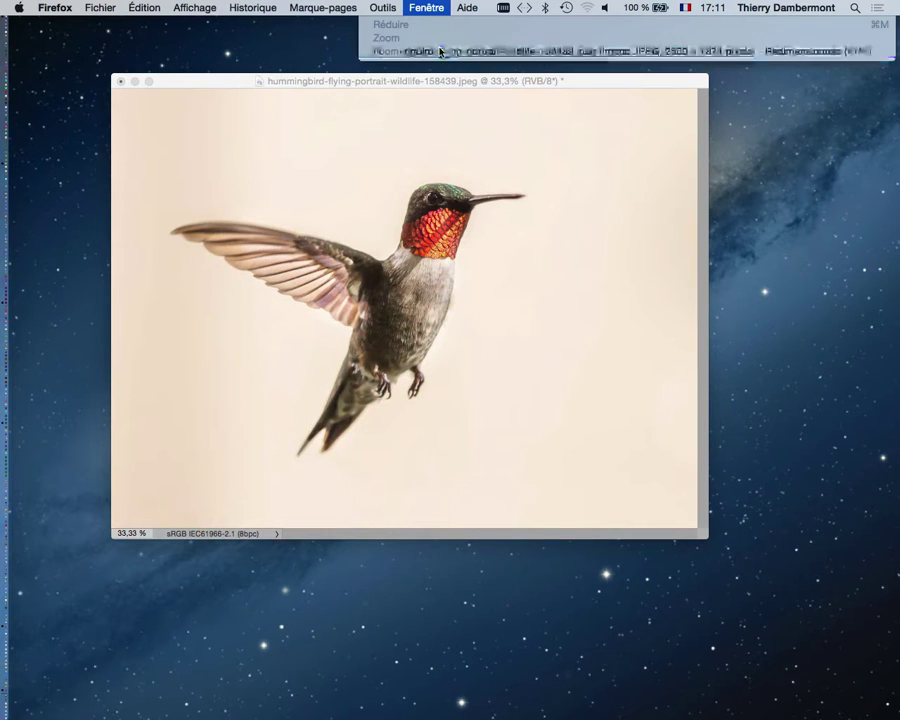
{"action": "left_click", "coordinate": [440, 48]}
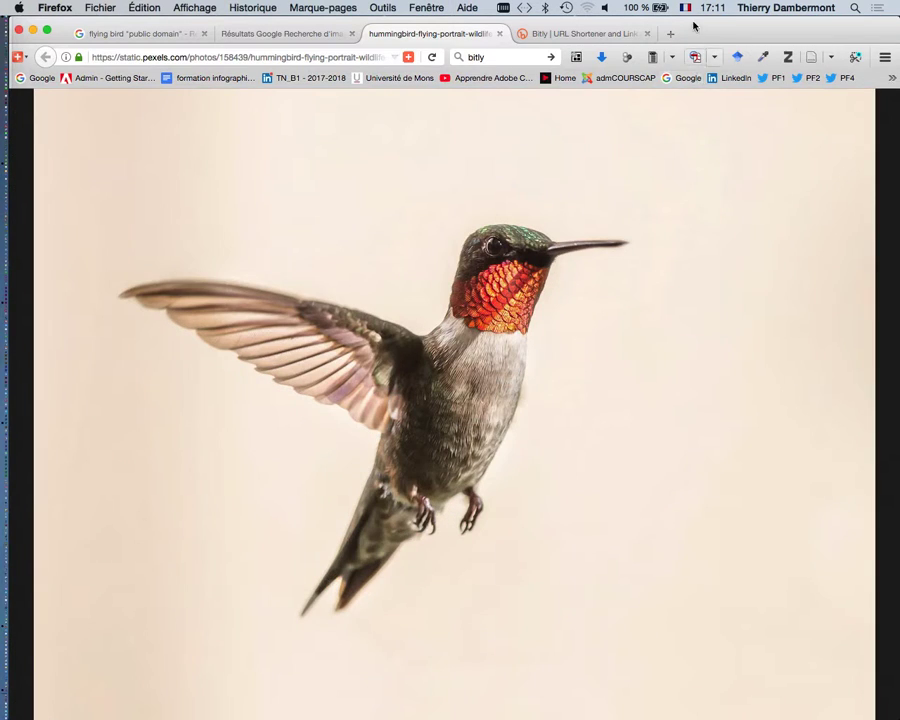
Arrange the Firefox window and the Photoshop image window side by side to compare the bird's colours
{"action": "left_click_drag", "start_coordinate": [712, 32], "coordinate": [335, 56]}
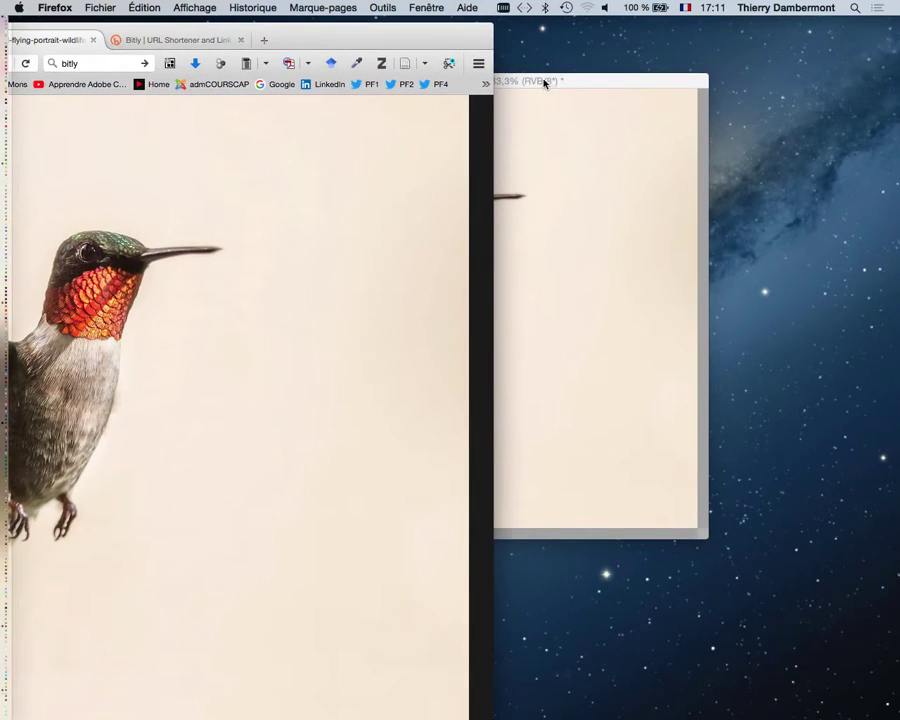
{"action": "left_click", "coordinate": [544, 83]}
{"action": "left_click_drag", "start_coordinate": [396, 86], "coordinate": [614, 104]}
{"action": "left_click", "coordinate": [356, 47]}
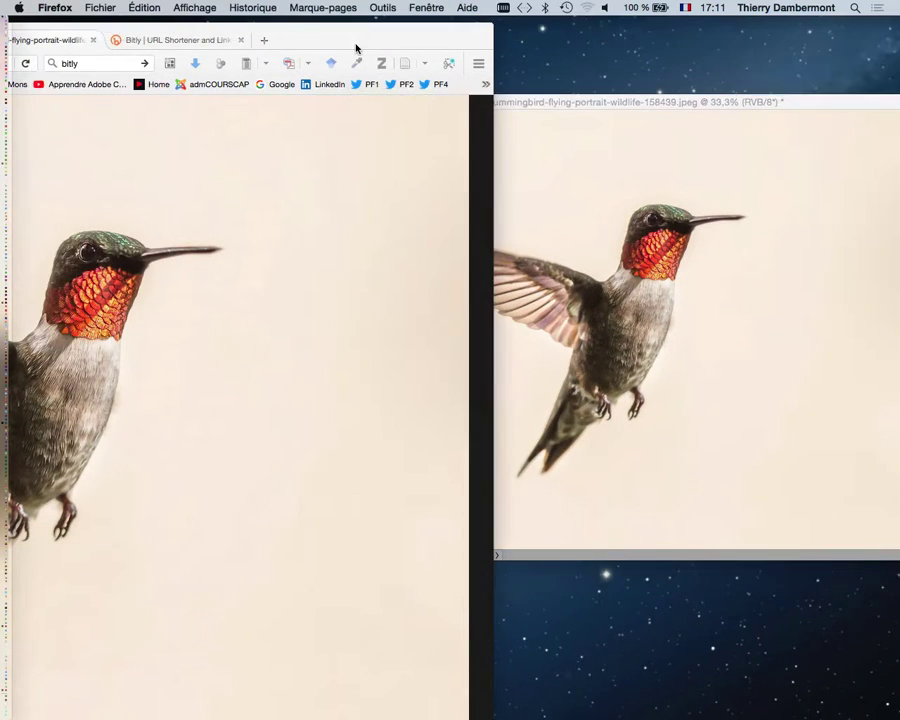
{"action": "left_click_drag", "start_coordinate": [356, 47], "coordinate": [460, 24]}
{"action": "left_click", "coordinate": [648, 105]}
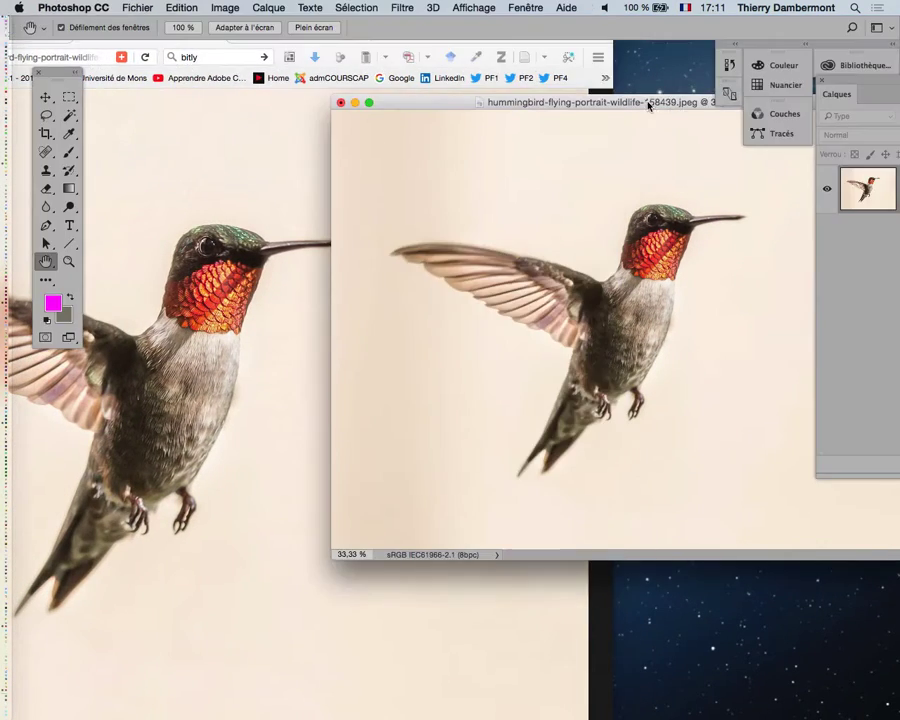
{"action": "left_click_drag", "start_coordinate": [648, 105], "coordinate": [706, 111]}
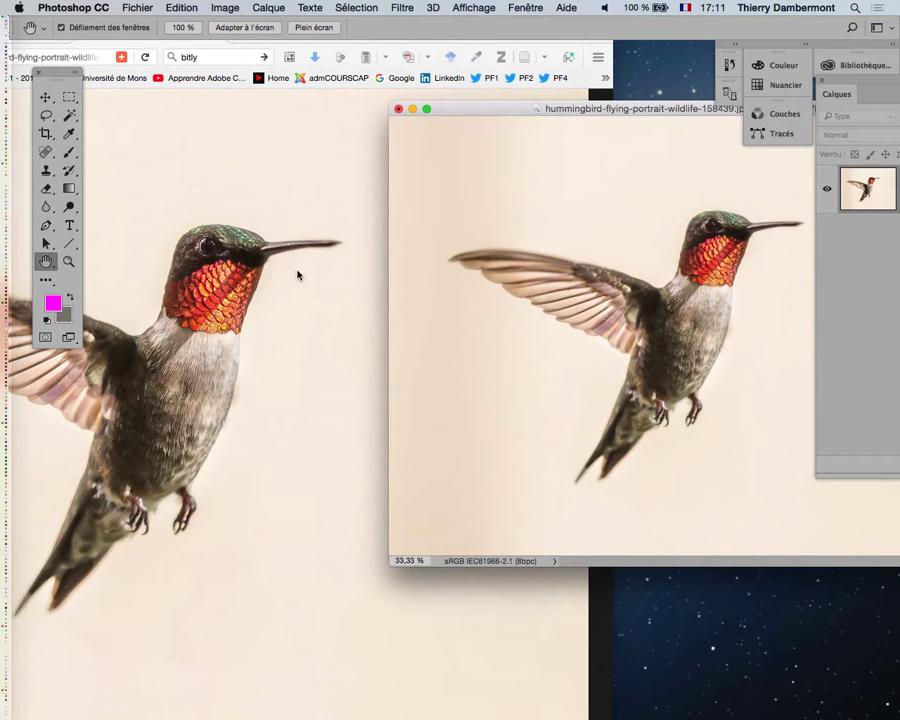
Minimize the Firefox window and return to the hummingbird image in Photoshop
{"action": "left_click", "coordinate": [300, 272]}
{"action": "double_click", "coordinate": [420, 34]}
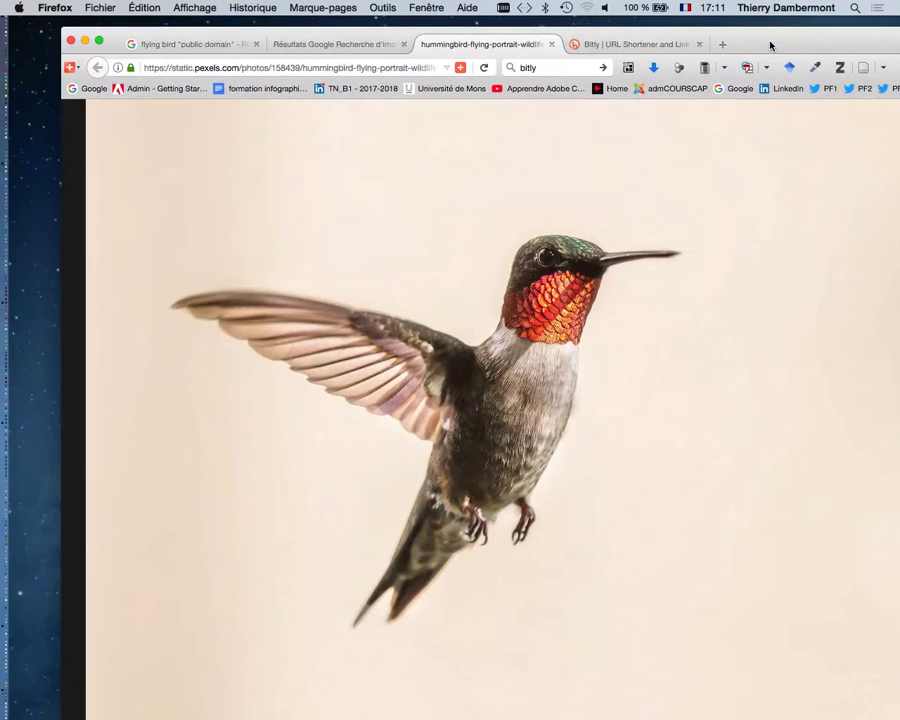
{"action": "left_click", "coordinate": [87, 41]}
{"action": "left_click", "coordinate": [510, 110]}
Move the image window beside the toolbox and display the image in full screen mode with the menu bar
{"action": "left_click_drag", "start_coordinate": [510, 110], "coordinate": [245, 101]}
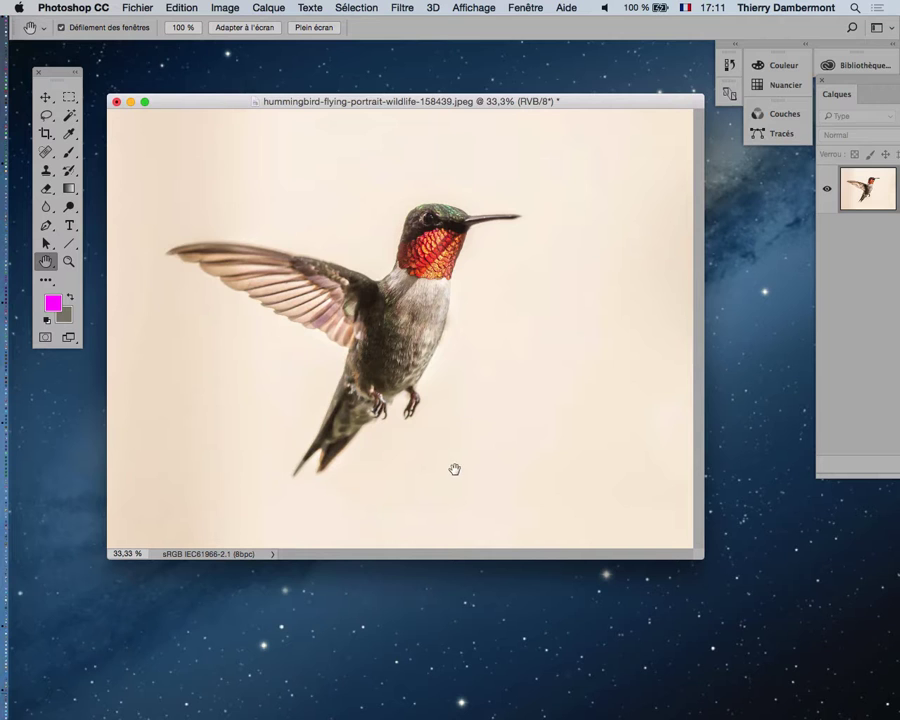
{"action": "key", "text": "f"}
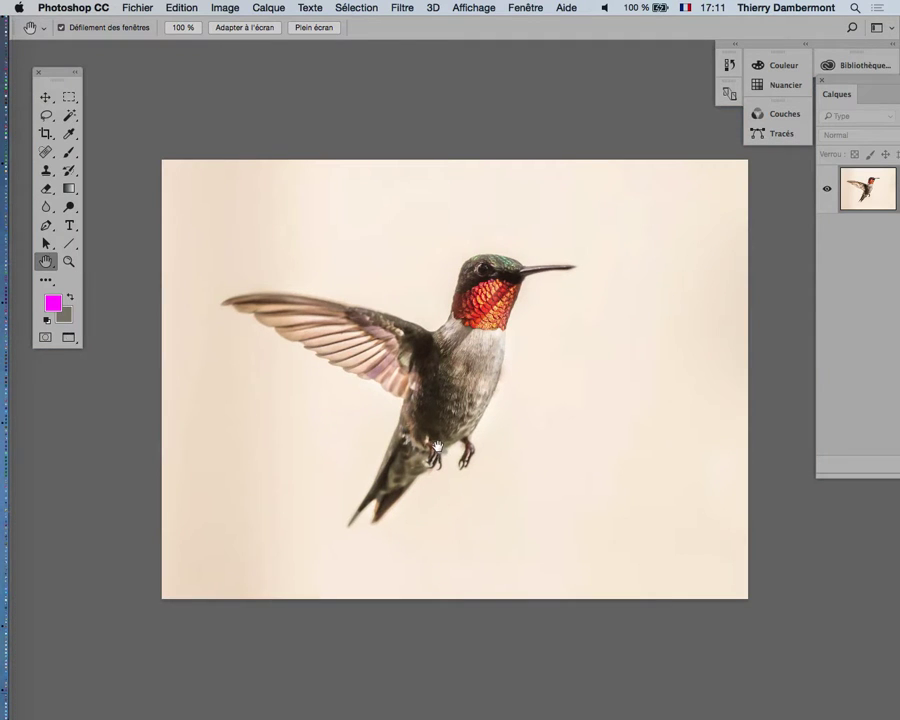
{"action": "left_click_drag", "start_coordinate": [420, 318], "coordinate": [395, 274]}
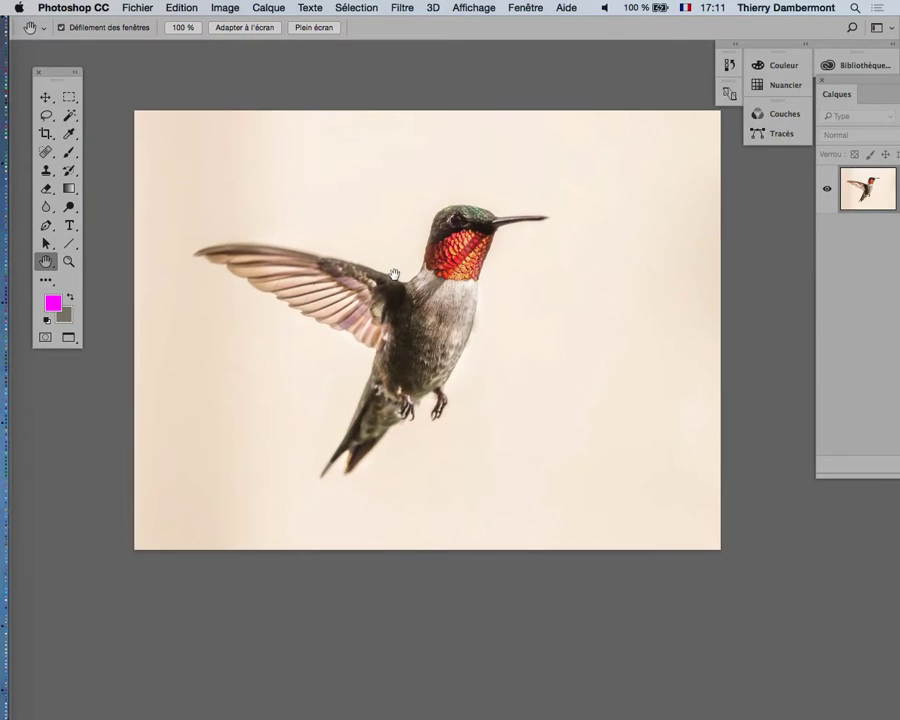
Examine the outline of the hummingbird's body, legs, tail feathers and wing up close against the pale background
{"action": "scroll", "coordinate": [395, 279], "scroll_direction": "up", "scroll_amount": 5}
{"action": "scroll", "coordinate": [395, 280], "scroll_direction": "down", "scroll_amount": 4}
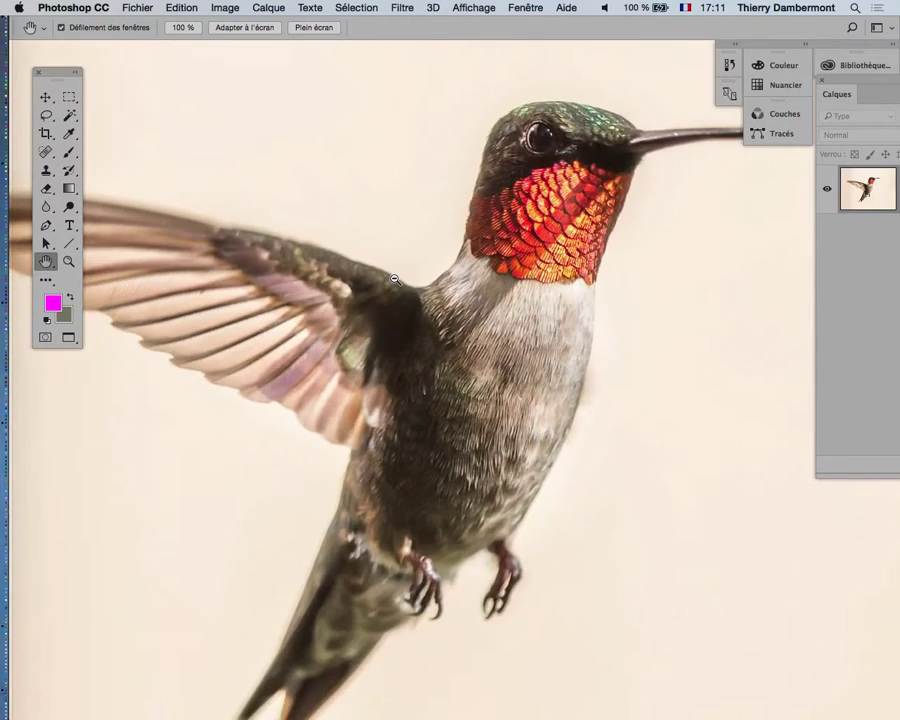
{"action": "scroll", "coordinate": [396, 283], "scroll_direction": "up", "scroll_amount": 2}
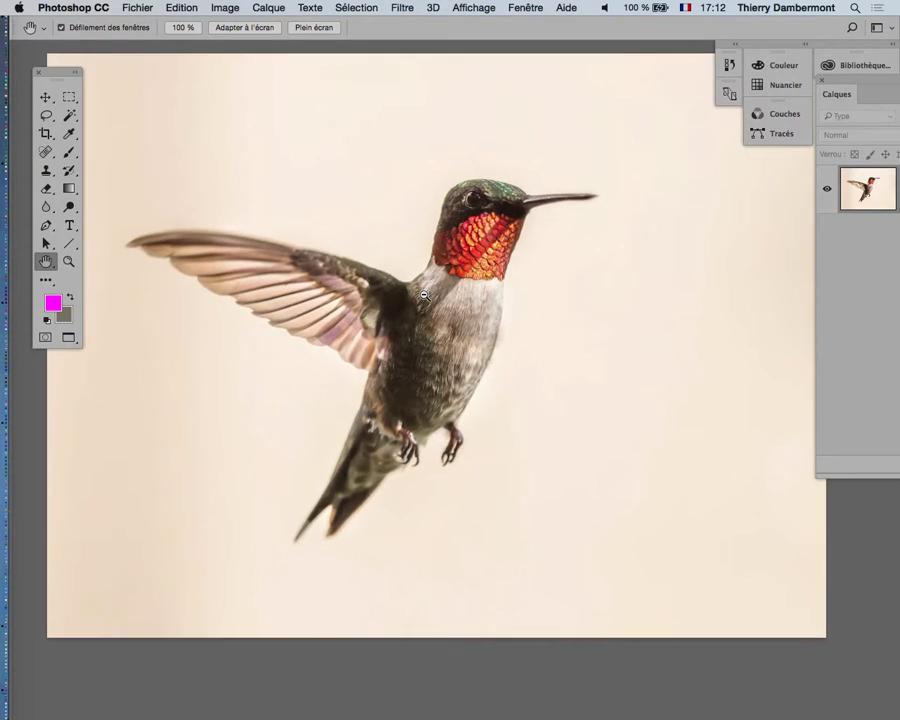
{"action": "left_click_drag", "start_coordinate": [376, 280], "coordinate": [362, 277]}
{"action": "scroll", "coordinate": [486, 376], "scroll_direction": "right", "scroll_amount": 3}
{"action": "scroll", "coordinate": [532, 418], "scroll_direction": "up", "scroll_amount": 3}
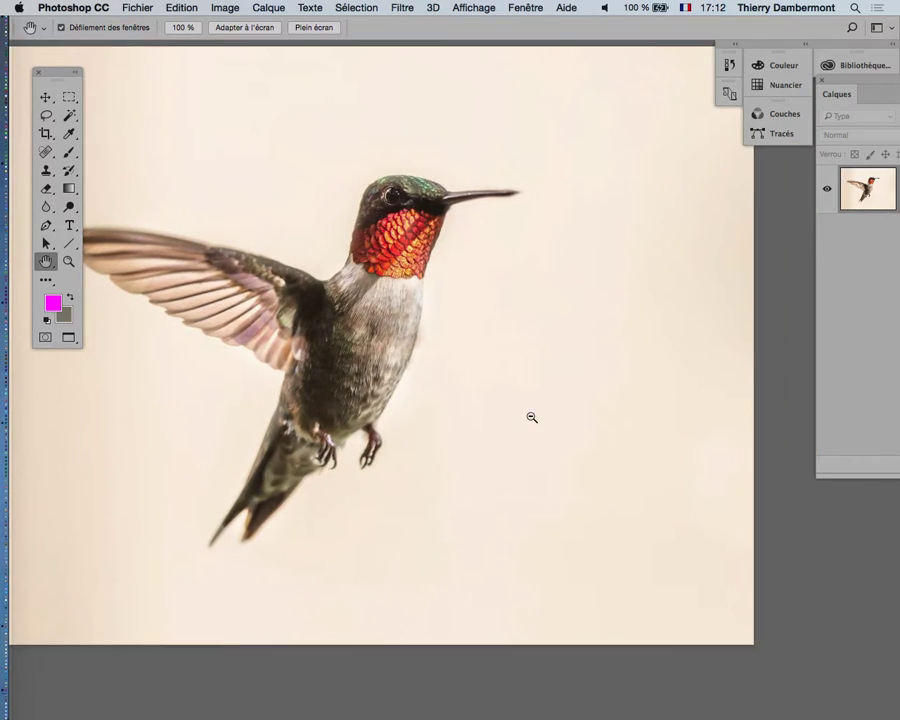
{"action": "scroll", "coordinate": [625, 320], "scroll_direction": "down", "scroll_amount": 5}
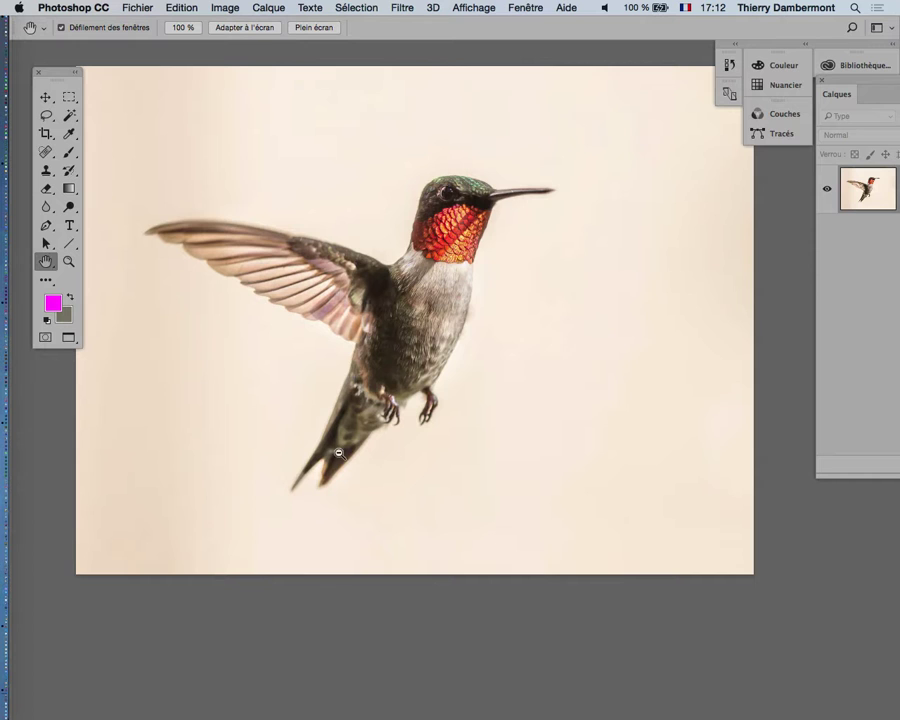
{"action": "scroll", "coordinate": [332, 437], "scroll_direction": "up", "scroll_amount": 2}
{"action": "scroll", "coordinate": [550, 394], "scroll_direction": "up", "scroll_amount": 3}
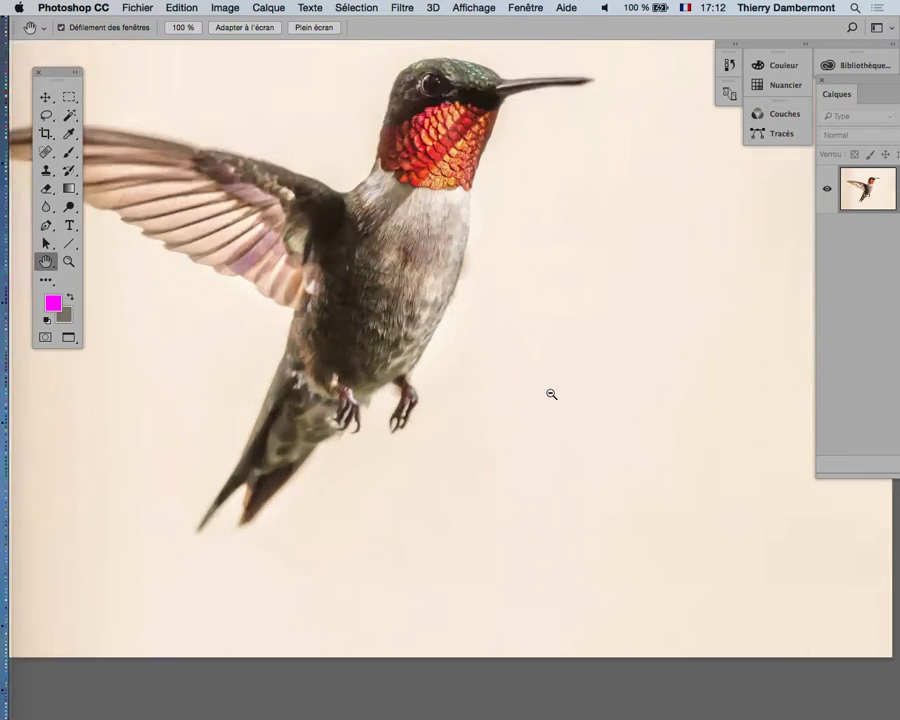
{"action": "scroll", "coordinate": [551, 394], "scroll_direction": "down", "scroll_amount": 1}
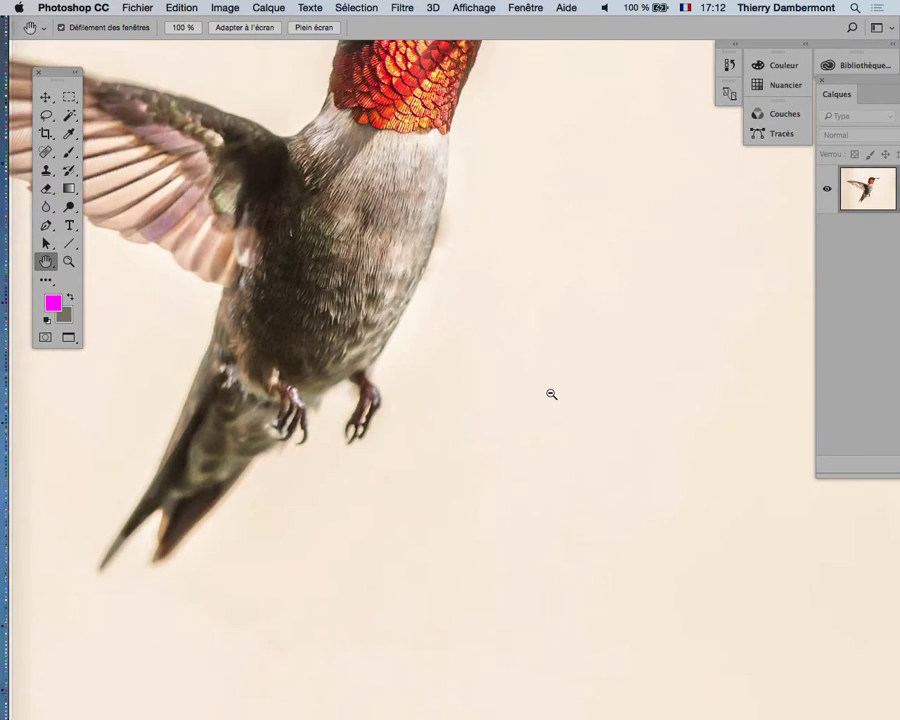
{"action": "scroll", "coordinate": [386, 277], "scroll_direction": "up", "scroll_amount": 1}
{"action": "scroll", "coordinate": [587, 414], "scroll_direction": "down", "scroll_amount": 2}
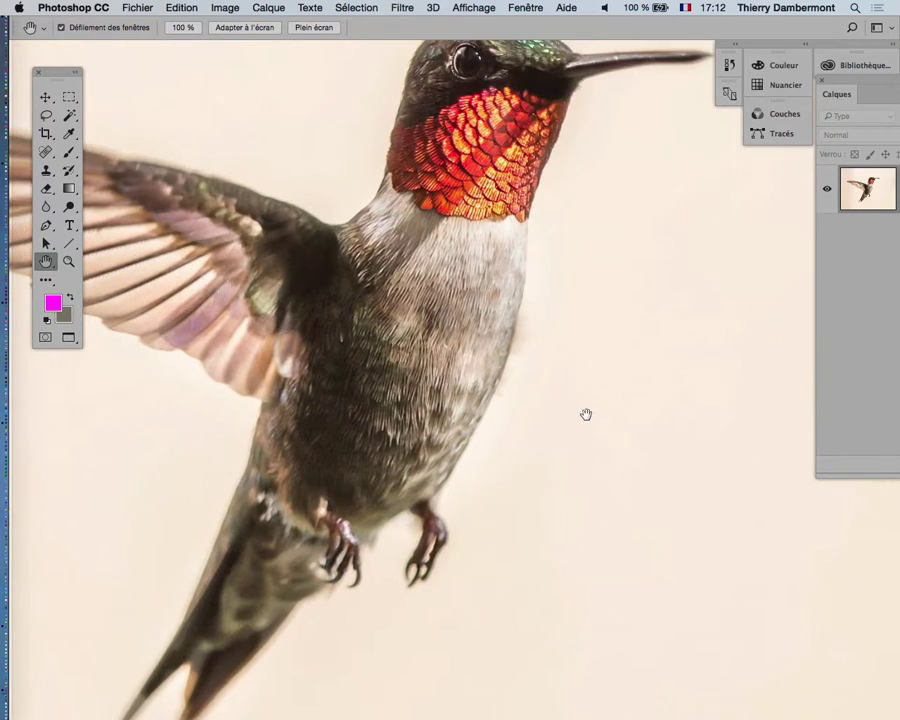
{"action": "scroll", "coordinate": [587, 414], "scroll_direction": "up", "scroll_amount": 1}
{"action": "scroll", "coordinate": [376, 556], "scroll_direction": "up", "scroll_amount": 4}
{"action": "scroll", "coordinate": [376, 551], "scroll_direction": "down", "scroll_amount": 10}
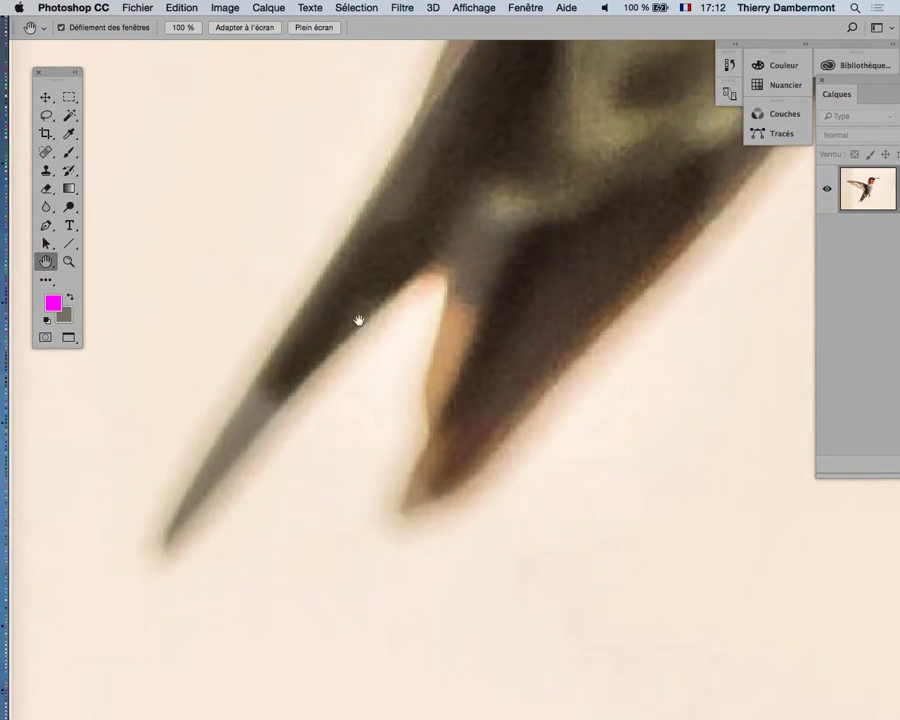
{"action": "scroll", "coordinate": [410, 297], "scroll_direction": "up", "scroll_amount": 10}
{"action": "scroll", "coordinate": [466, 484], "scroll_direction": "down", "scroll_amount": 5}
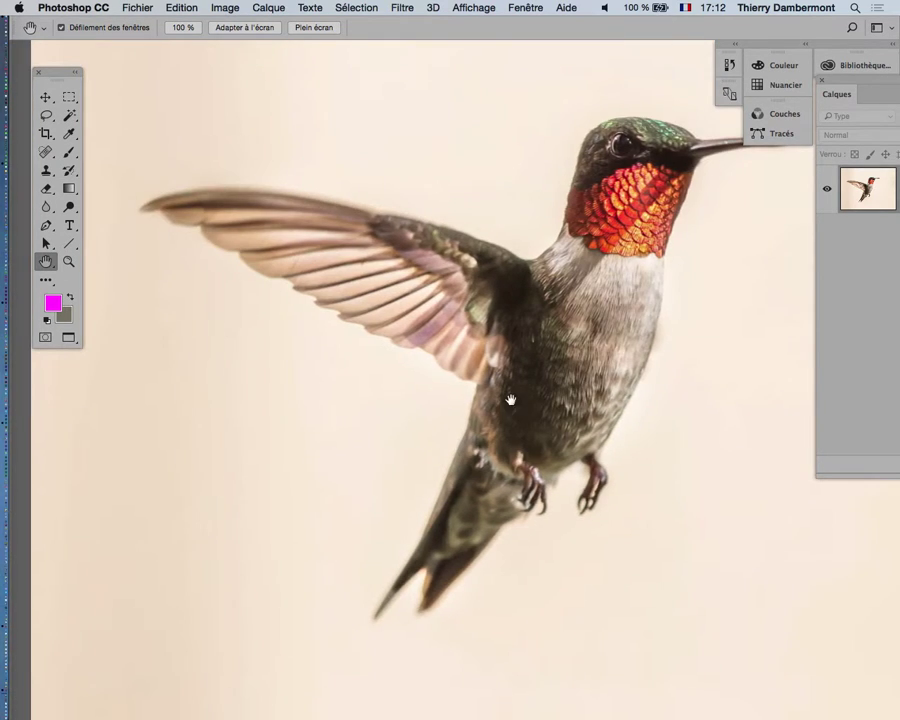
{"action": "scroll", "coordinate": [252, 337], "scroll_direction": "up", "scroll_amount": 5}
{"action": "scroll", "coordinate": [252, 337], "scroll_direction": "up", "scroll_amount": 2}
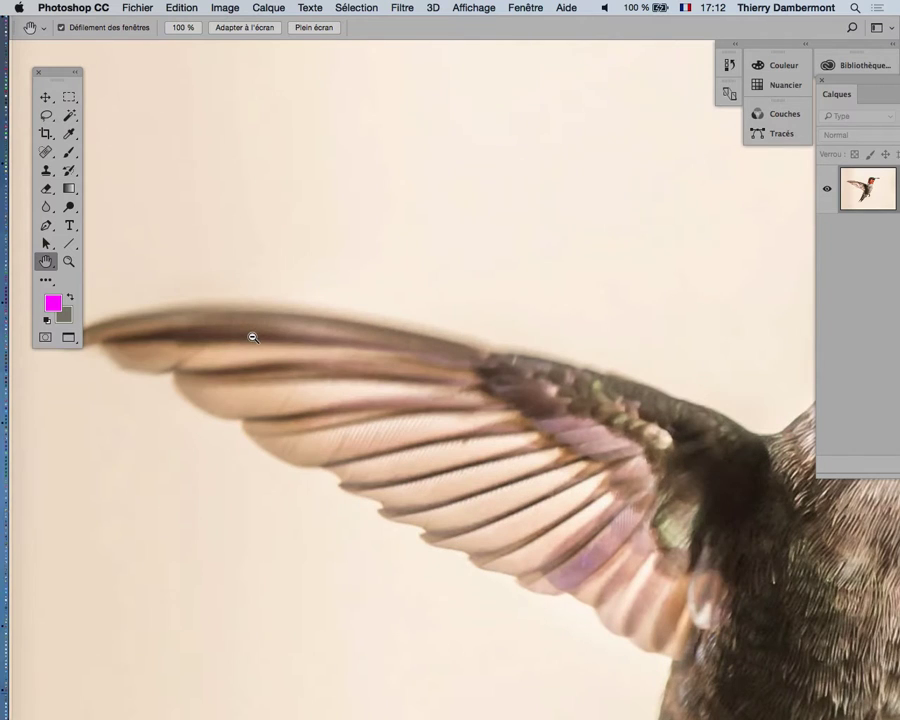
Select the pale background around the hummingbird with the Magic Wand and reset the foreground and background colours to their defaults
{"action": "left_click", "coordinate": [70, 120]}
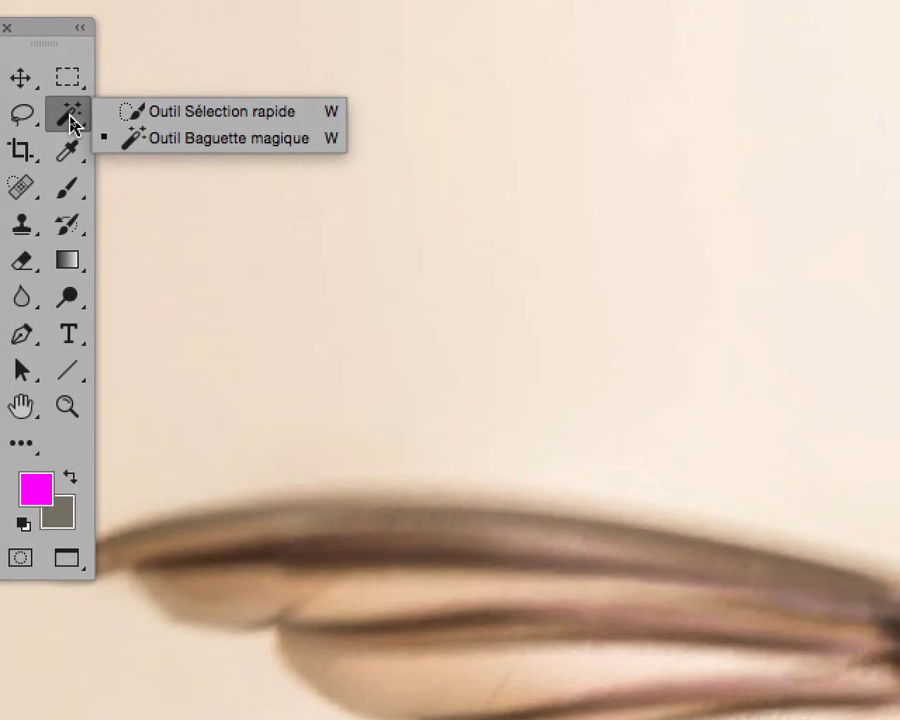
{"action": "left_click", "coordinate": [97, 127]}
{"action": "left_click", "coordinate": [121, 145]}
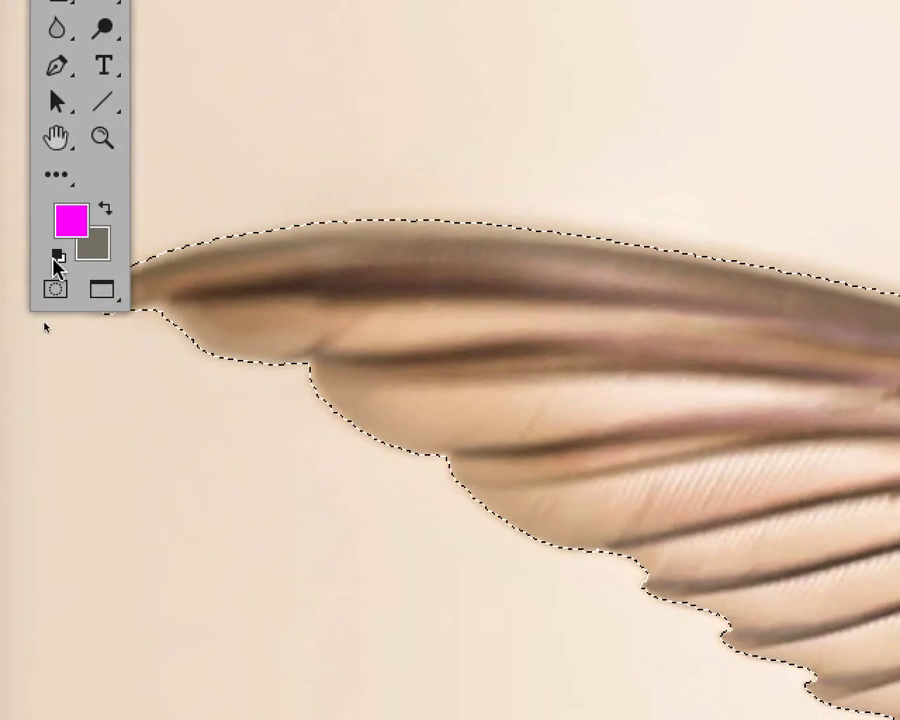
{"action": "left_click", "coordinate": [55, 257]}
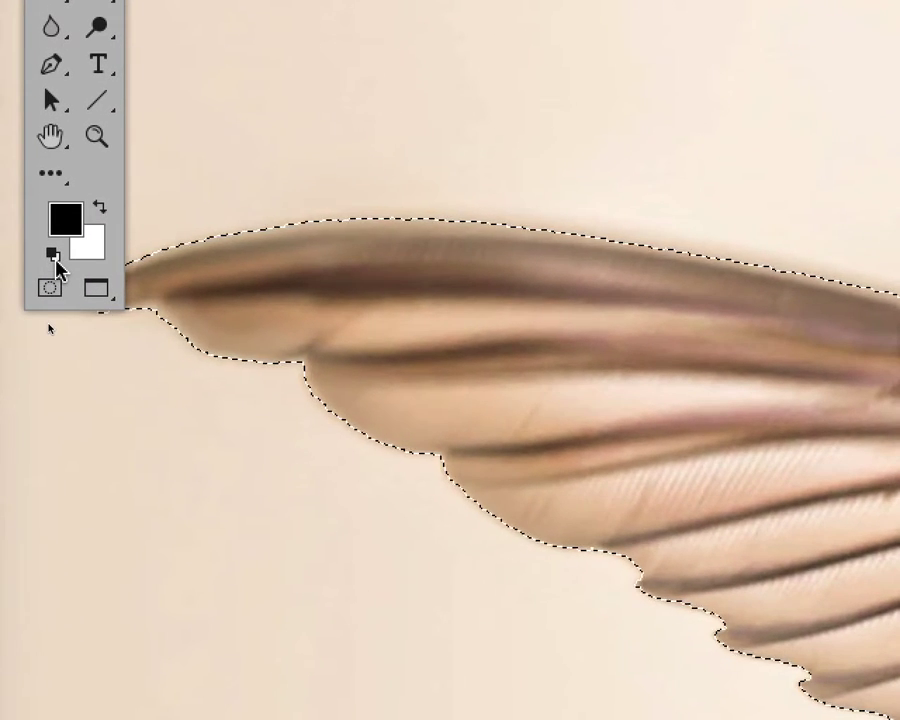
Try filling the selected background with bright green, and undo the fill
{"action": "key", "text": "shift+F5"}
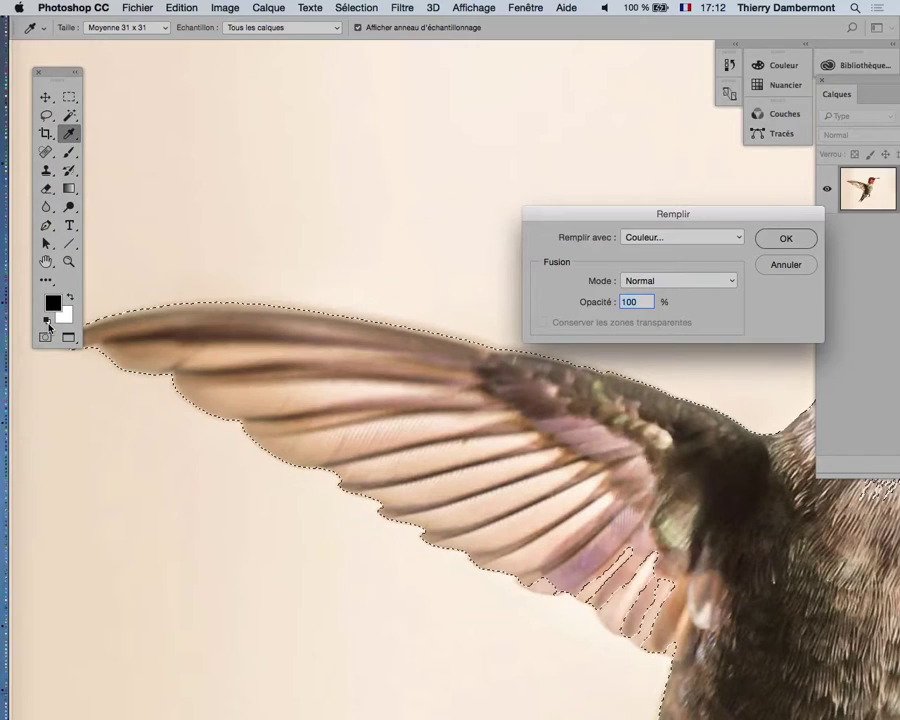
{"action": "left_click", "coordinate": [899, 96]}
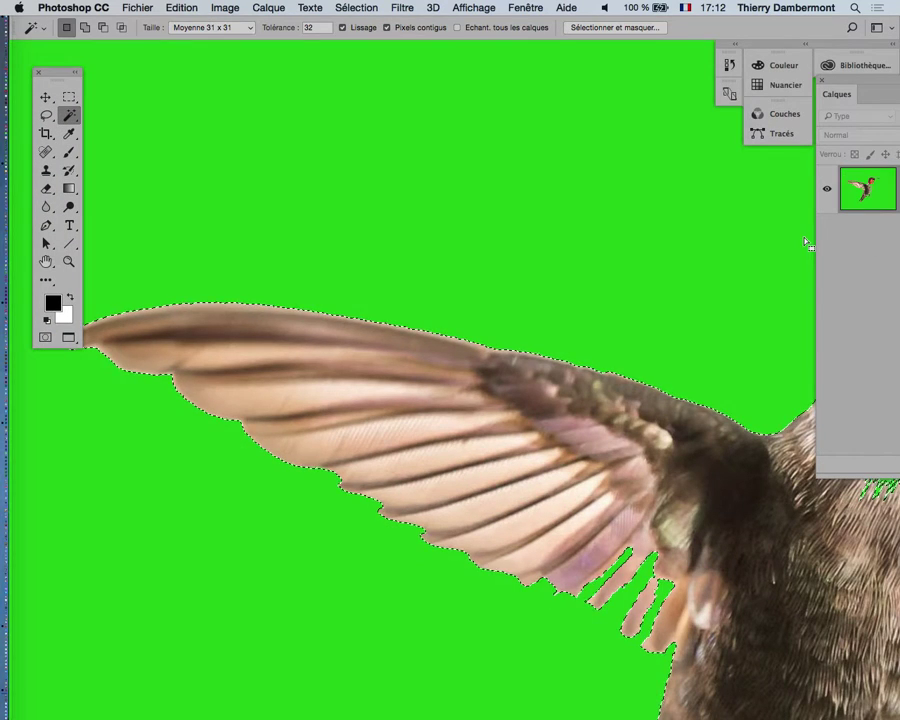
{"action": "key", "text": "super+z"}
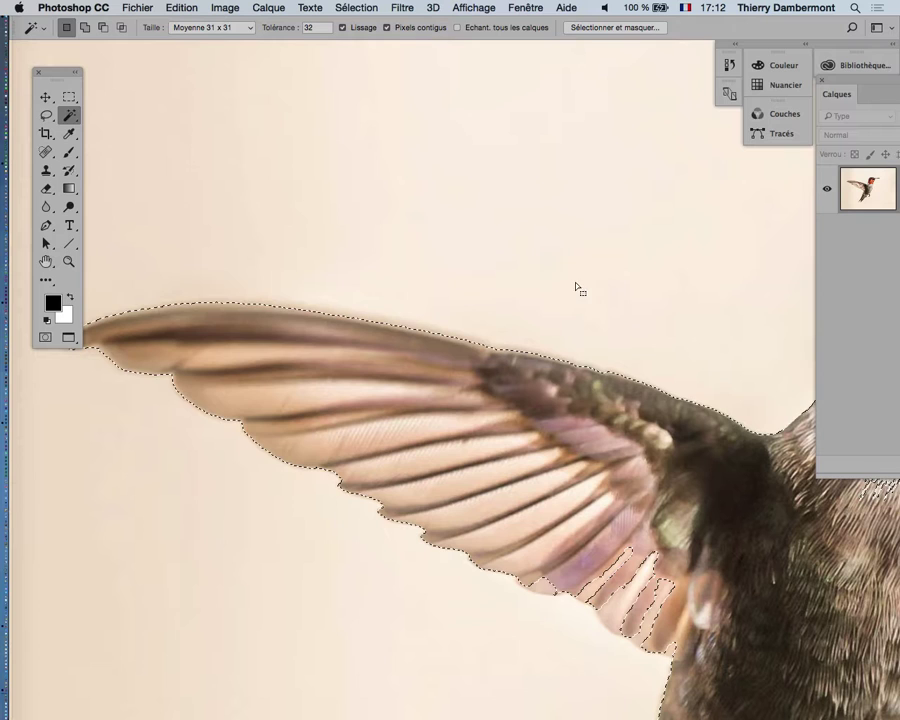
Swap the colours so white is the foreground, fill the selected background with it and deselect
{"action": "left_click", "coordinate": [71, 298]}
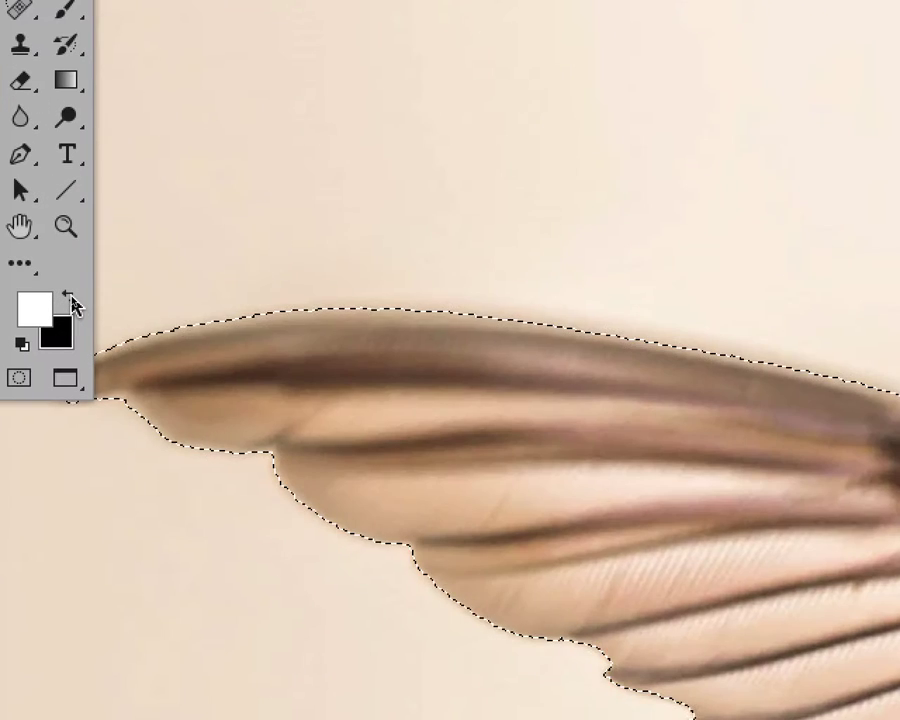
{"action": "key", "text": "alt+BackSpace"}
{"action": "key", "text": "super+d"}
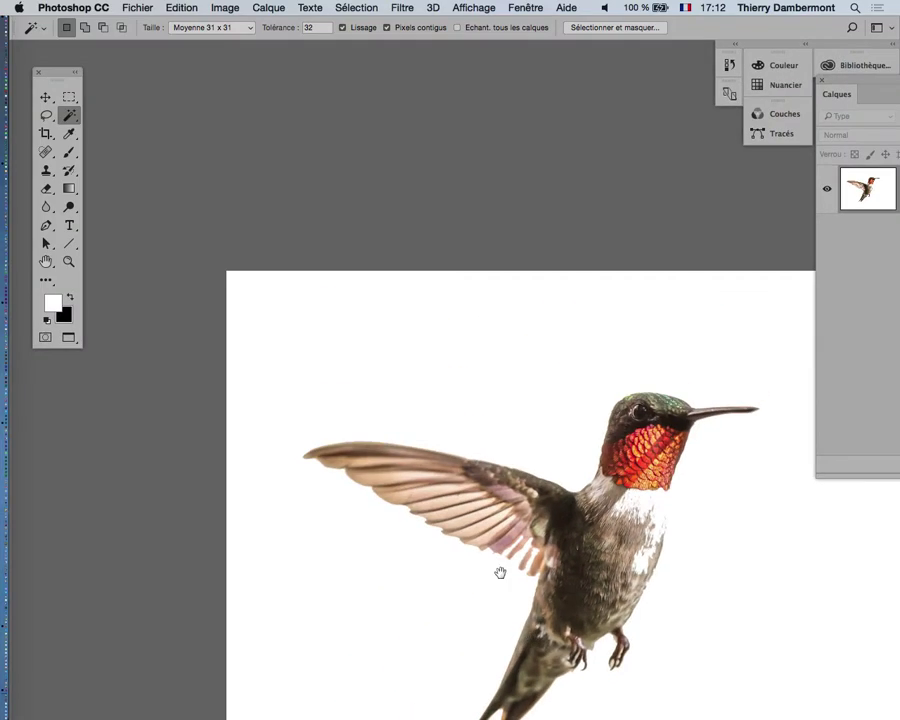
Undo the white fill around the hummingbird and remove the background selection
{"action": "left_click_drag", "start_coordinate": [450, 548], "coordinate": [261, 275]}
{"action": "key", "text": "super+z"}
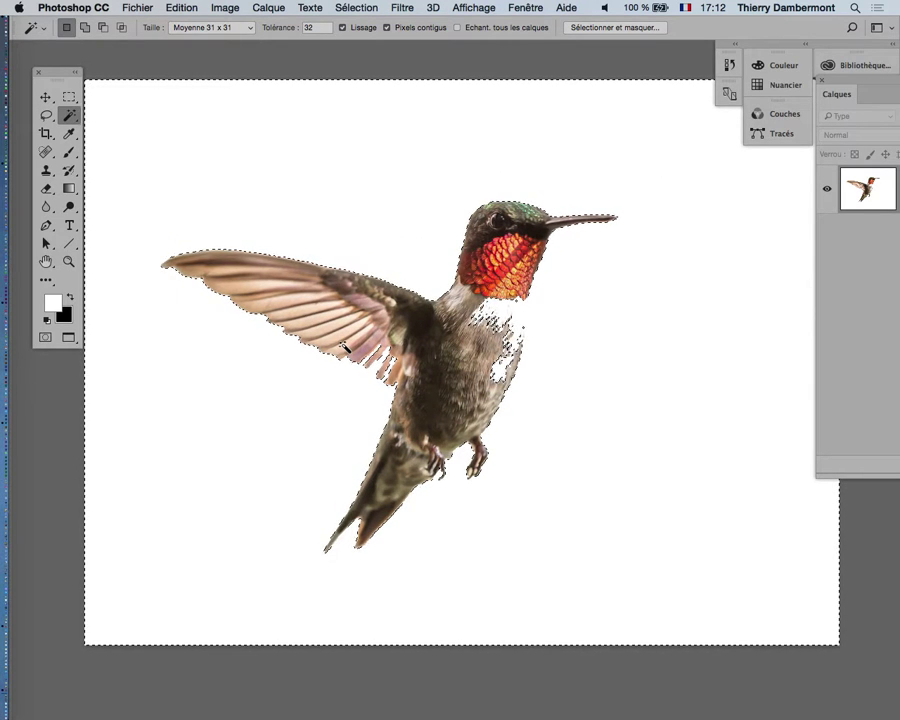
{"action": "key", "text": "alt"}
{"action": "key", "text": "super+z"}
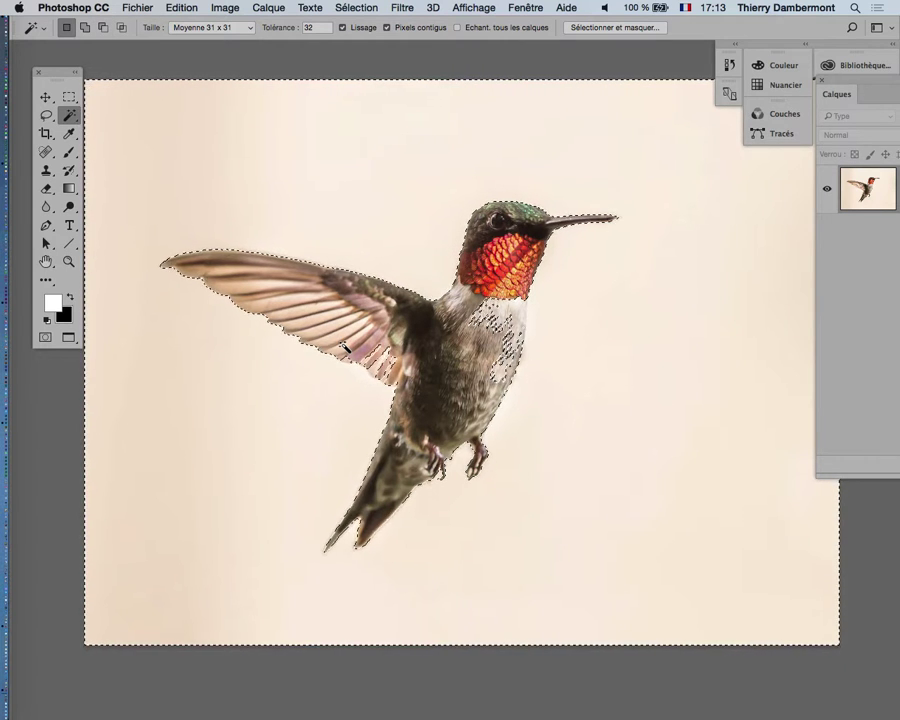
{"action": "left_click", "coordinate": [356, 7]}
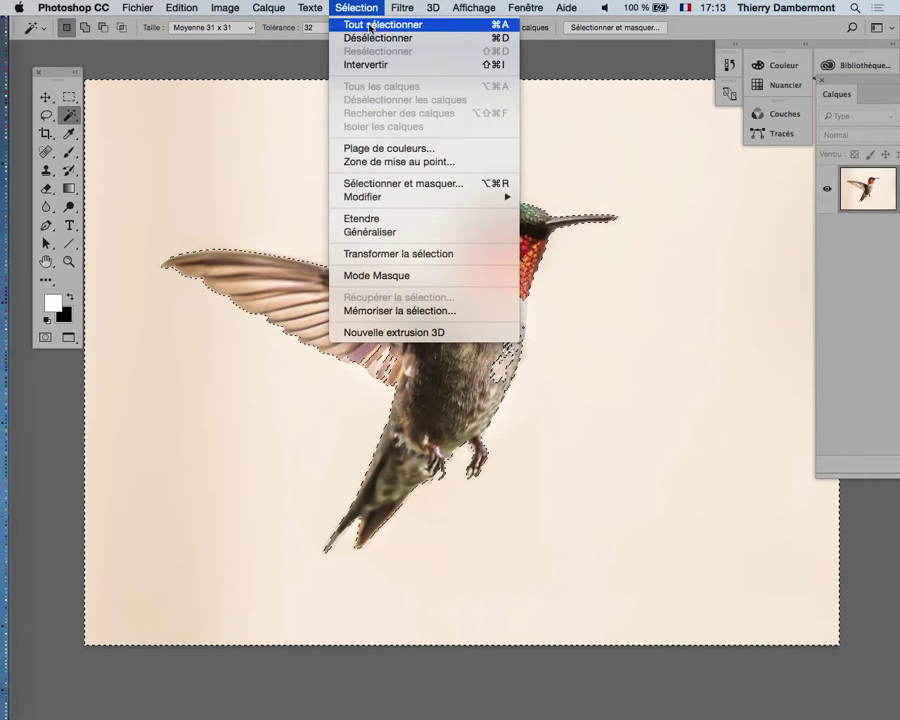
{"action": "left_click", "coordinate": [373, 39]}
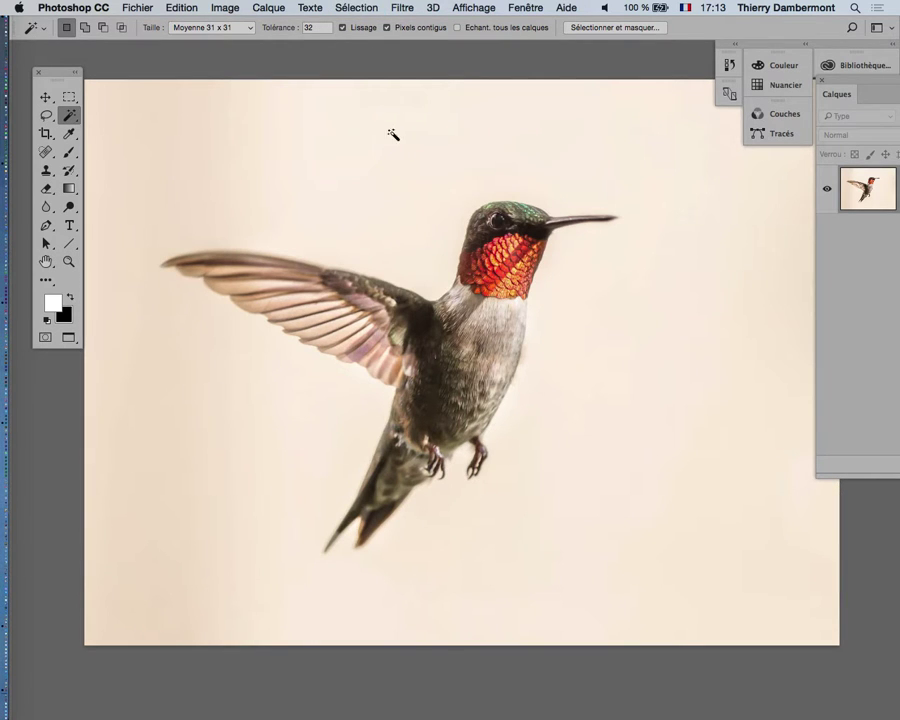
Examine the soft edges of the hummingbird's wing up close and the whole bird against the pale background
{"action": "scroll", "coordinate": [282, 365], "scroll_direction": "up", "scroll_amount": 3}
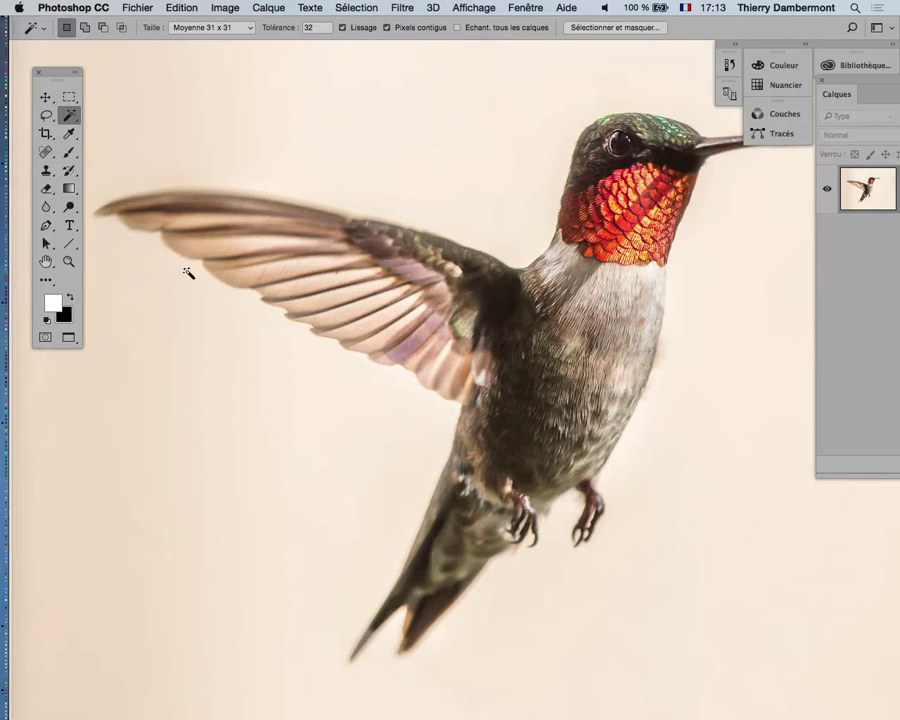
{"action": "scroll", "coordinate": [188, 273], "scroll_direction": "up", "scroll_amount": 2}
{"action": "left_click_drag", "start_coordinate": [187, 271], "coordinate": [414, 364]}
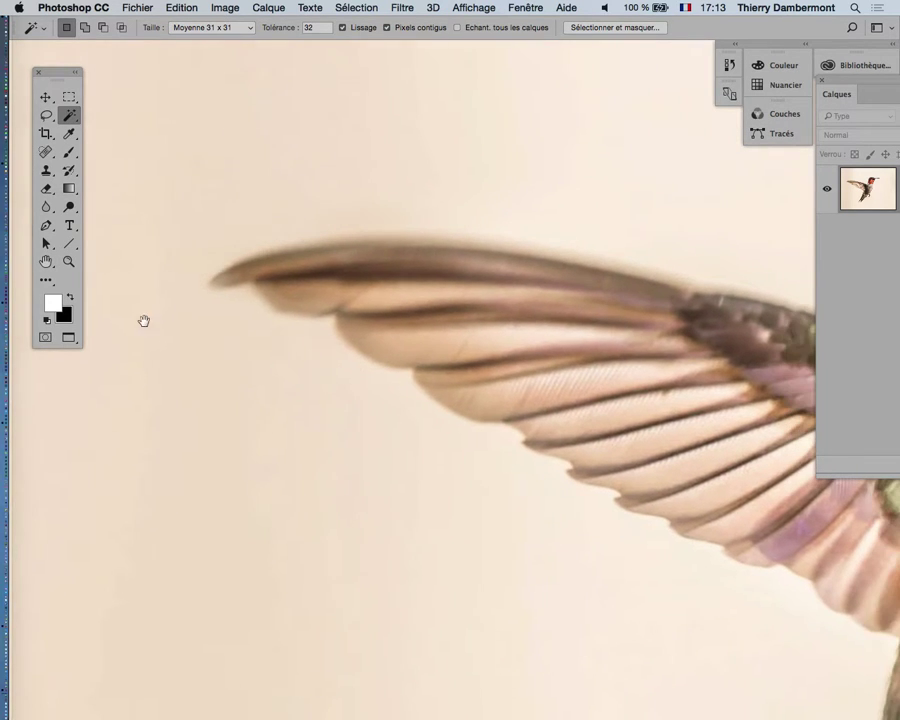
{"action": "scroll", "coordinate": [460, 396], "scroll_direction": "down", "scroll_amount": 2}
{"action": "scroll", "coordinate": [585, 392], "scroll_direction": "down", "scroll_amount": 3}
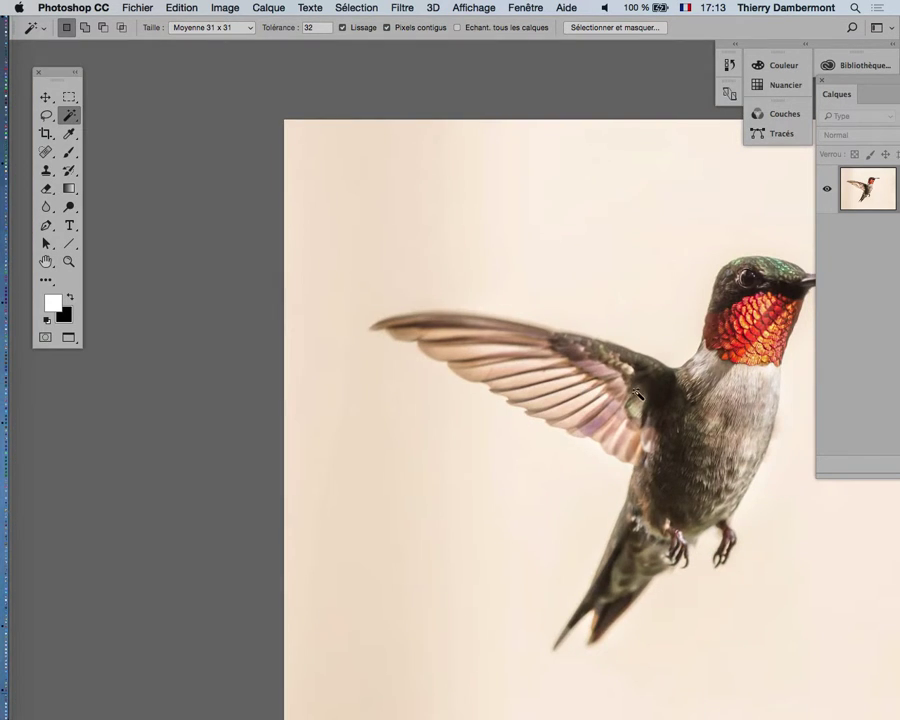
{"action": "left_click_drag", "start_coordinate": [638, 395], "coordinate": [358, 302]}
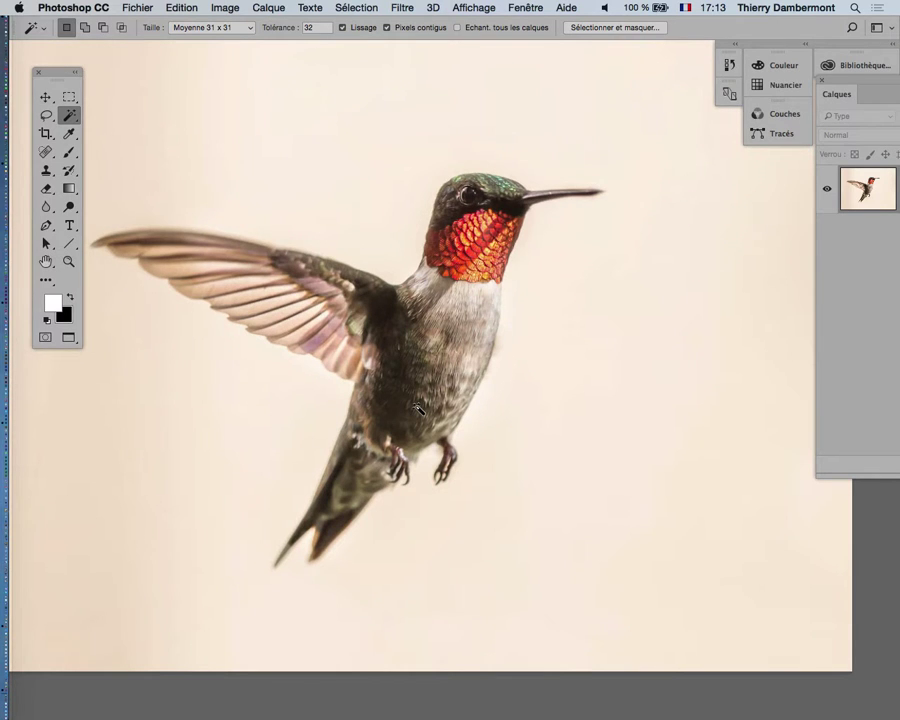
{"action": "scroll", "coordinate": [418, 408], "scroll_direction": "down", "scroll_amount": 3}
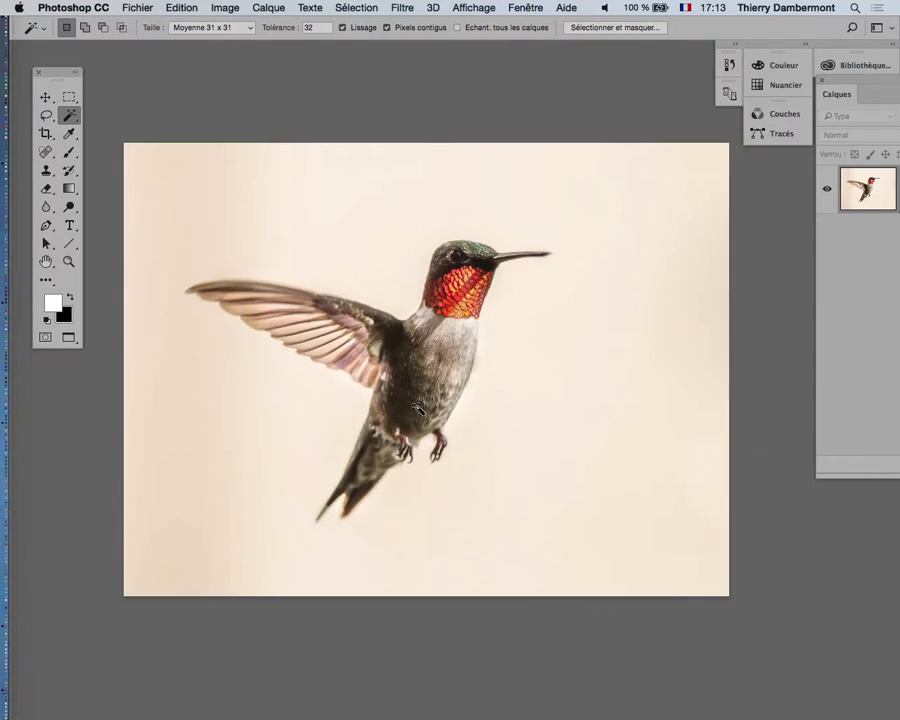
{"action": "left_click_drag", "start_coordinate": [466, 372], "coordinate": [398, 273]}
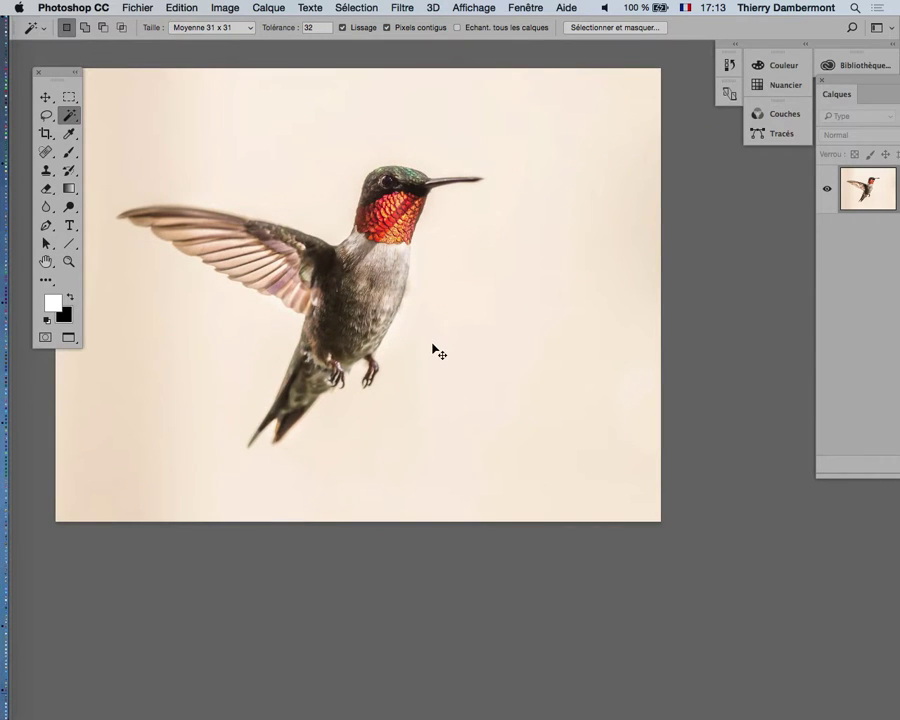
Hide the side panels and bring back only the Layers panel
{"action": "left_click_drag", "start_coordinate": [836, 94], "coordinate": [590, 200]}
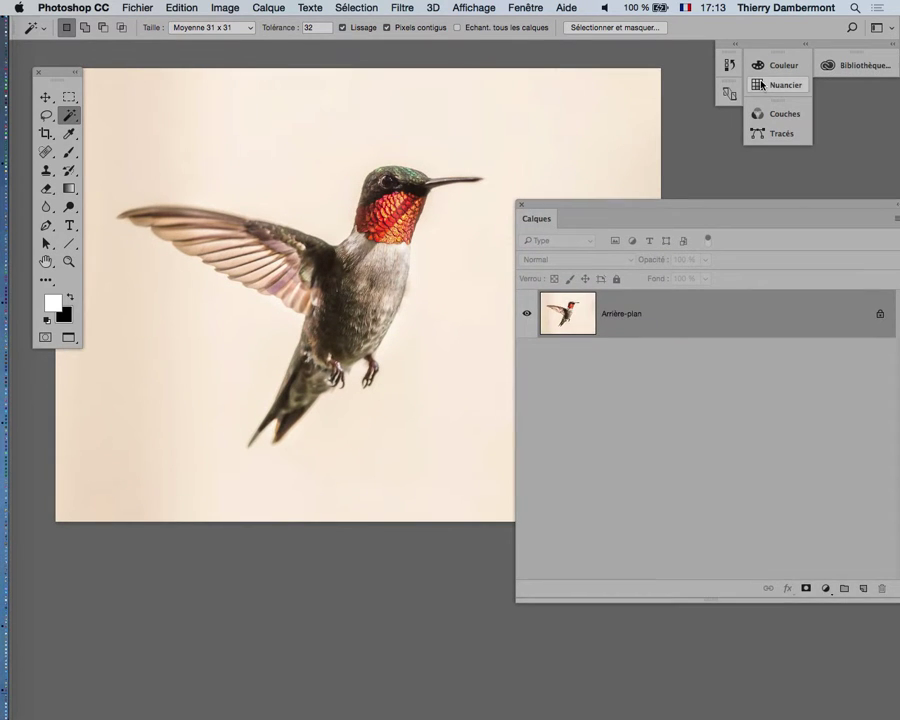
{"action": "key", "text": "shift+Tab"}
{"action": "left_click", "coordinate": [525, 7]}
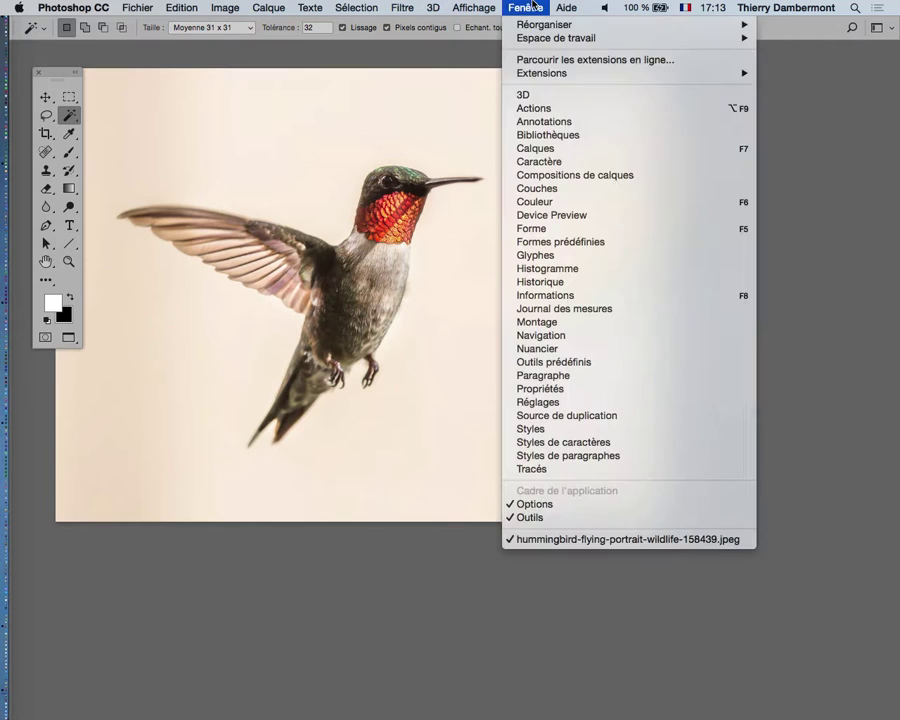
{"action": "left_click", "coordinate": [558, 147]}
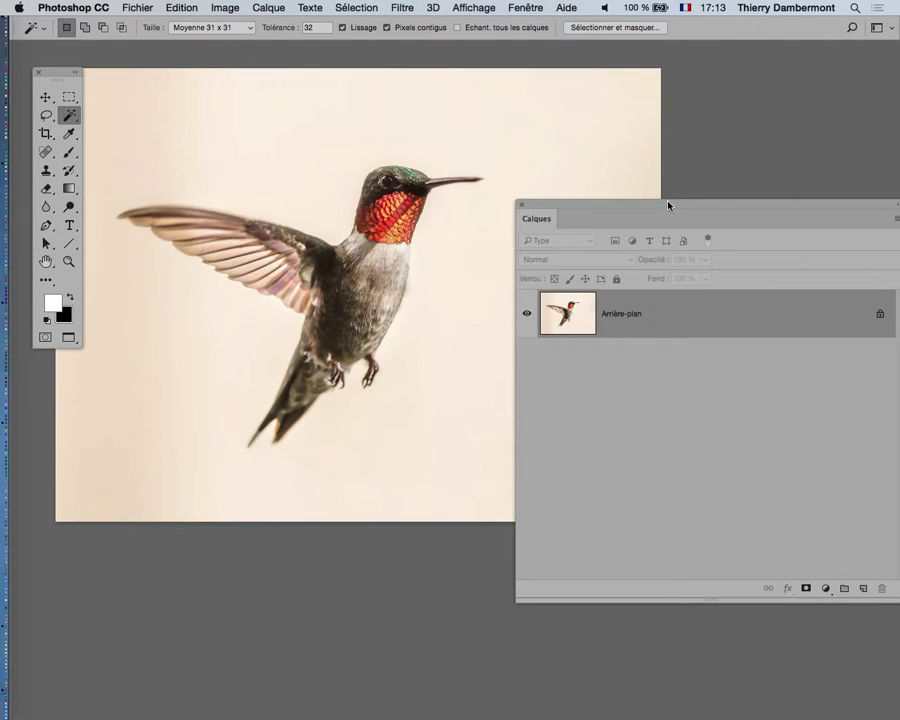
Resize the floating Layers panel and place it beside the hummingbird's beak
{"action": "left_click_drag", "start_coordinate": [671, 203], "coordinate": [495, 98]}
{"action": "left_click_drag", "start_coordinate": [720, 478], "coordinate": [566, 351]}
{"action": "left_click_drag", "start_coordinate": [474, 82], "coordinate": [662, 133]}
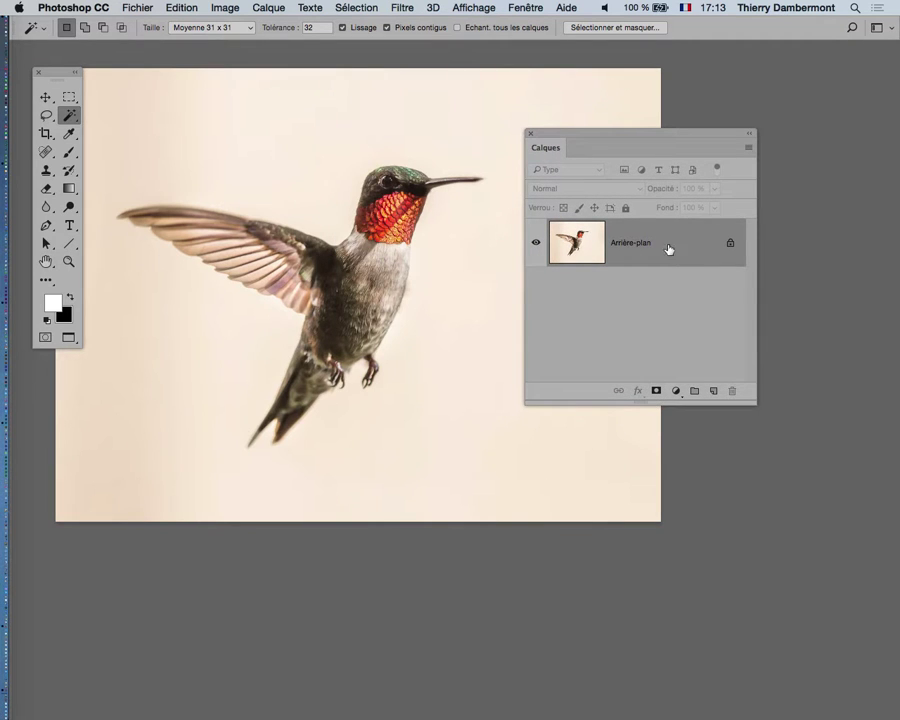
{"action": "left_click_drag", "start_coordinate": [754, 404], "coordinate": [829, 404]}
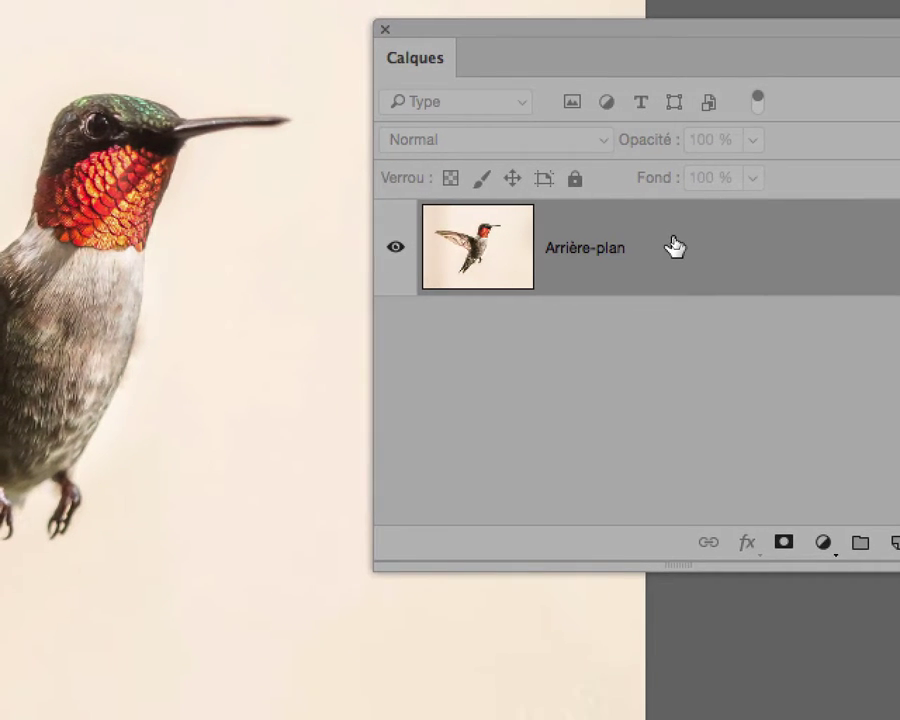
Convert the locked background into a regular layer, accepting the default name, Normal mode and 100% opacity
{"action": "double_click", "coordinate": [676, 247]}
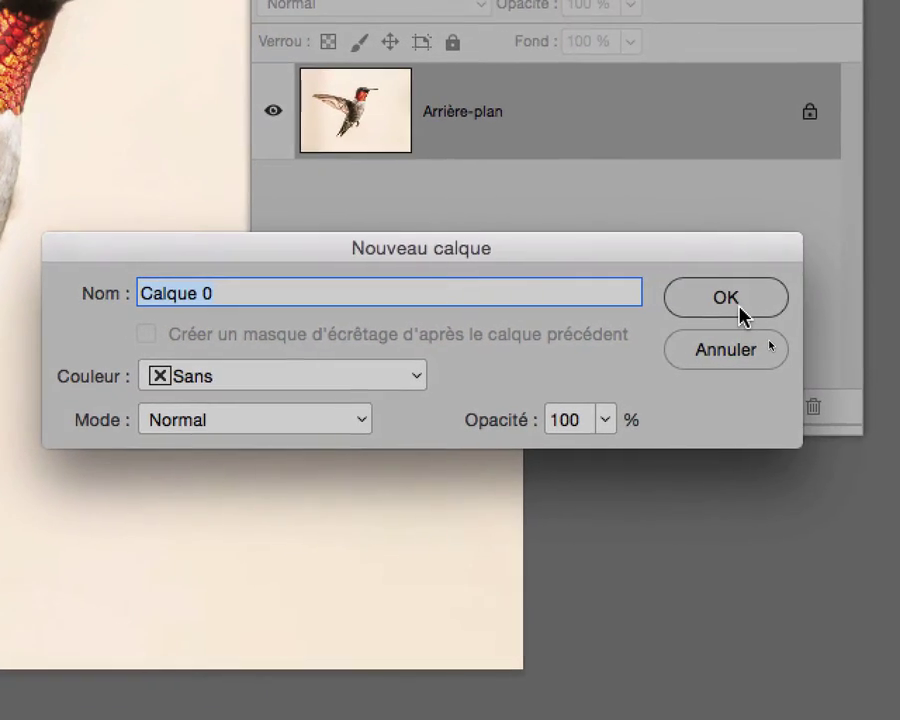
{"action": "left_click", "coordinate": [895, 345]}
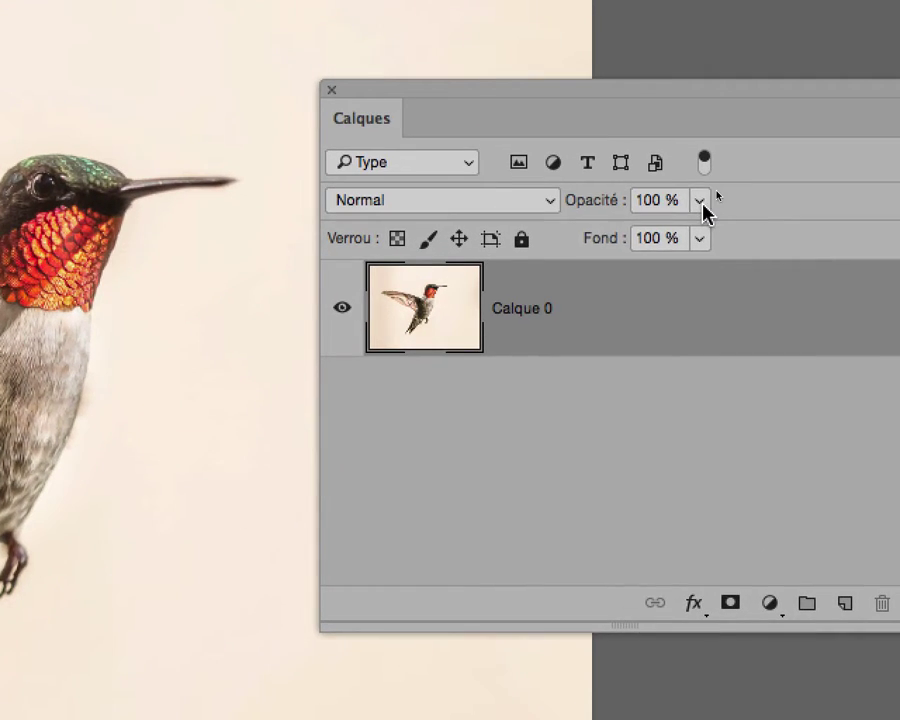
Try lowering the opacity of the hummingbird layer and return it to 100%
{"action": "left_click", "coordinate": [797, 115]}
{"action": "left_click_drag", "start_coordinate": [699, 229], "coordinate": [602, 230]}
{"action": "left_click_drag", "start_coordinate": [668, 220], "coordinate": [783, 222]}
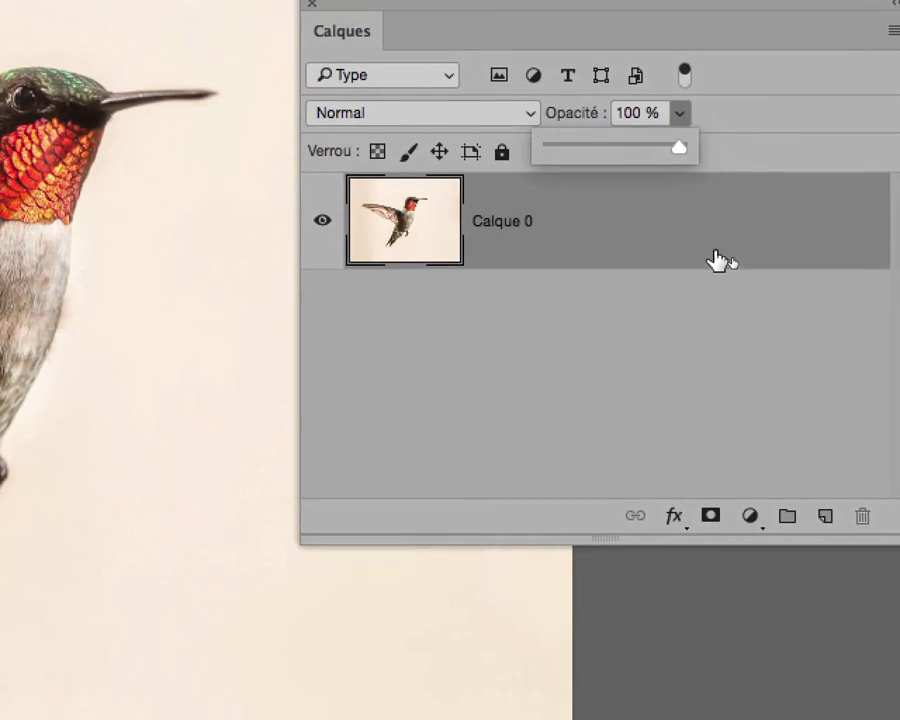
{"action": "left_click", "coordinate": [728, 318]}
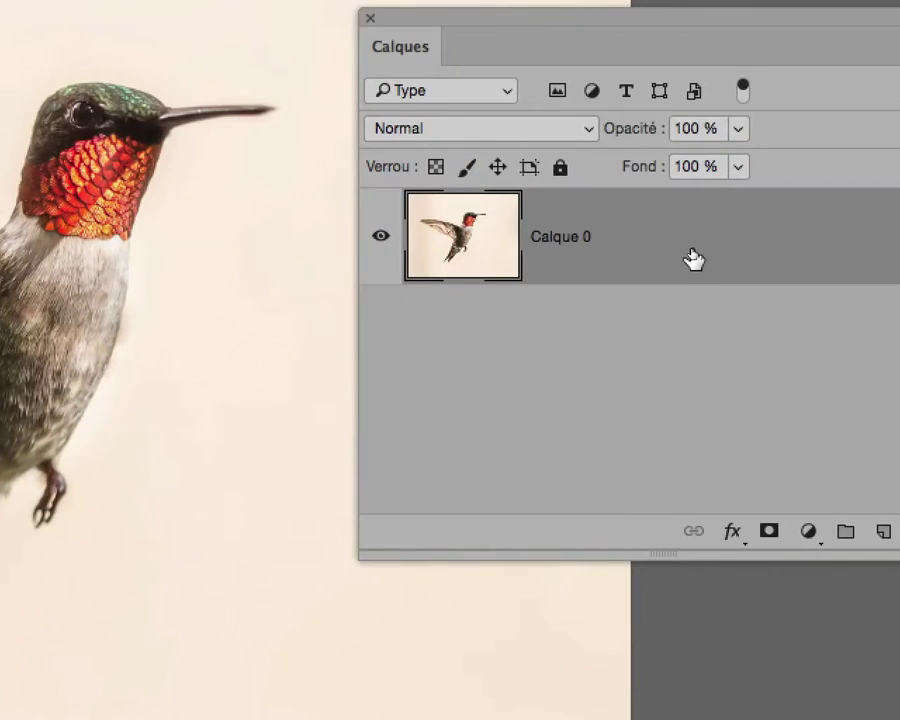
Create a new empty layer beneath the hummingbird layer and enlarge the Layers panel so both layers fit
{"action": "left_click_drag", "start_coordinate": [692, 253], "coordinate": [825, 410]}
{"action": "left_click_drag", "start_coordinate": [772, 347], "coordinate": [813, 209]}
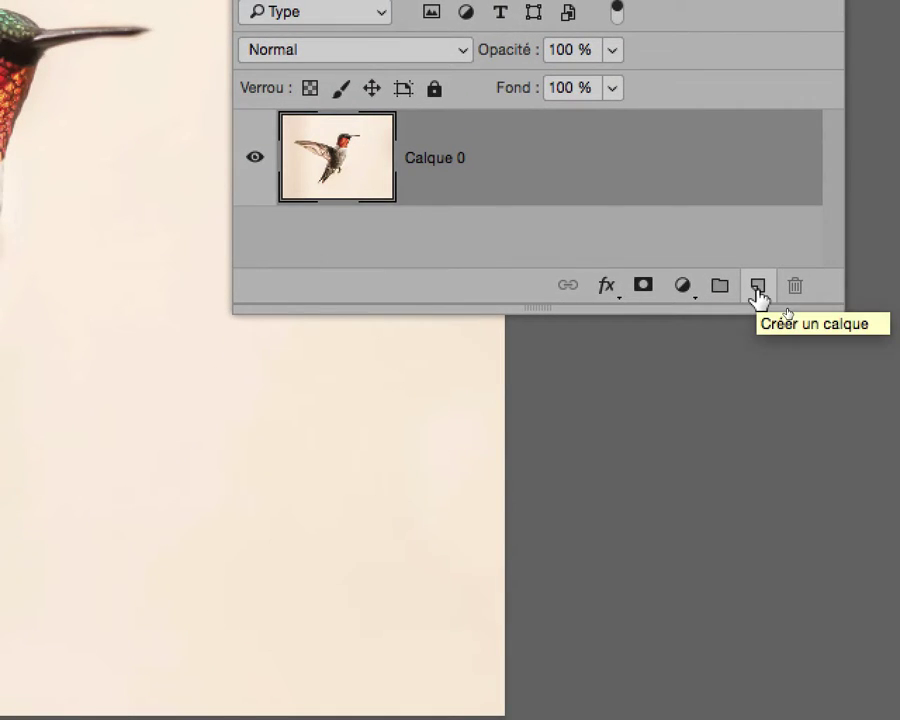
{"action": "left_click", "coordinate": [758, 287]}
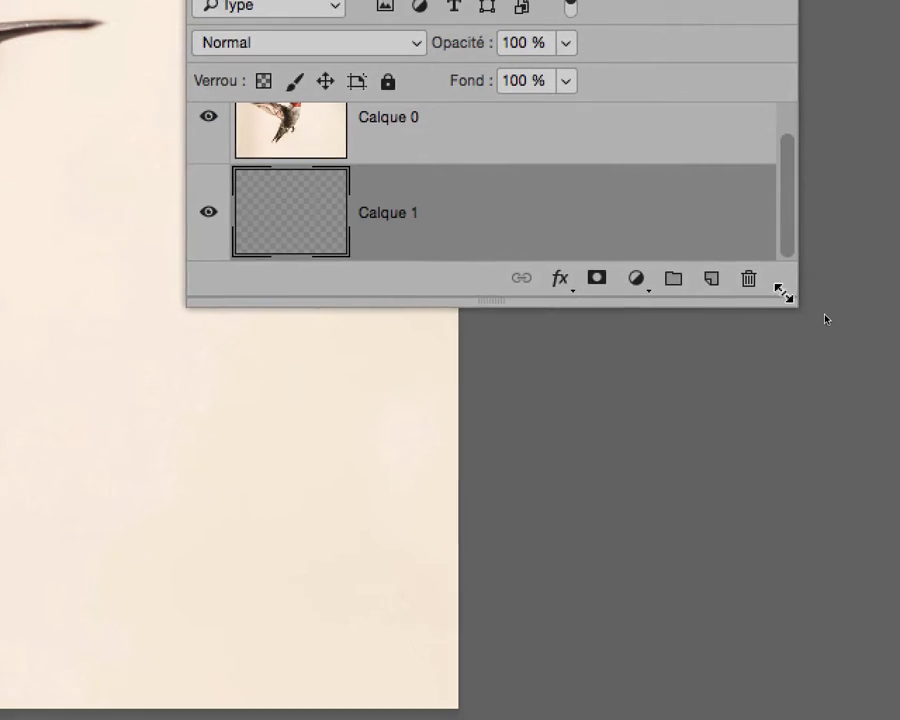
{"action": "left_click_drag", "start_coordinate": [842, 312], "coordinate": [845, 455]}
{"action": "left_click_drag", "start_coordinate": [790, 357], "coordinate": [791, 376]}
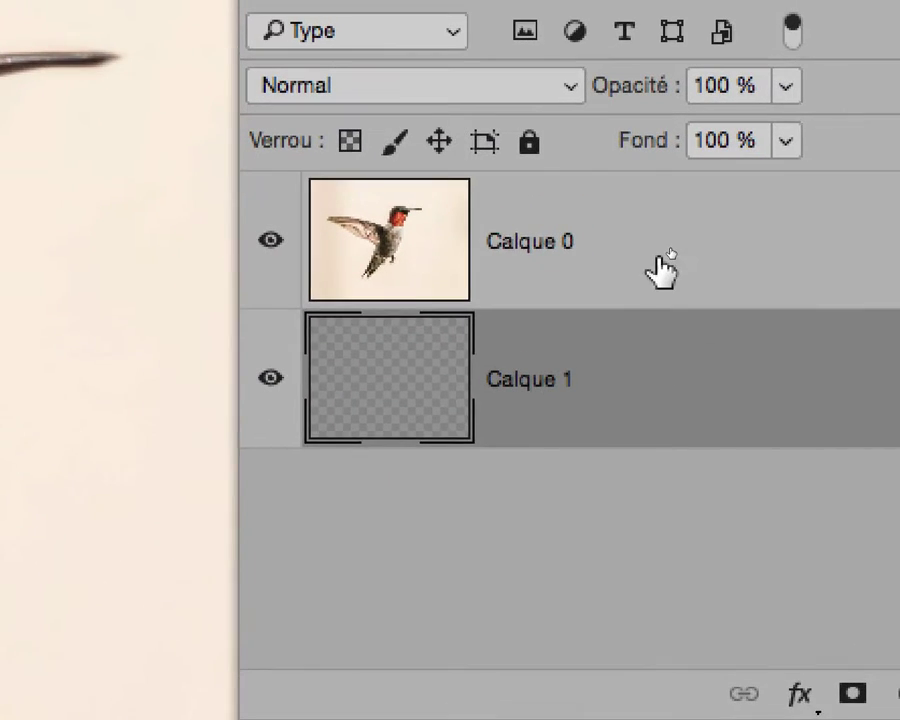
Start a Fill on the empty layer below the hummingbird, with a custom colour as contents, keeping the dialog clear of the Layers panel
{"action": "left_click", "coordinate": [662, 268]}
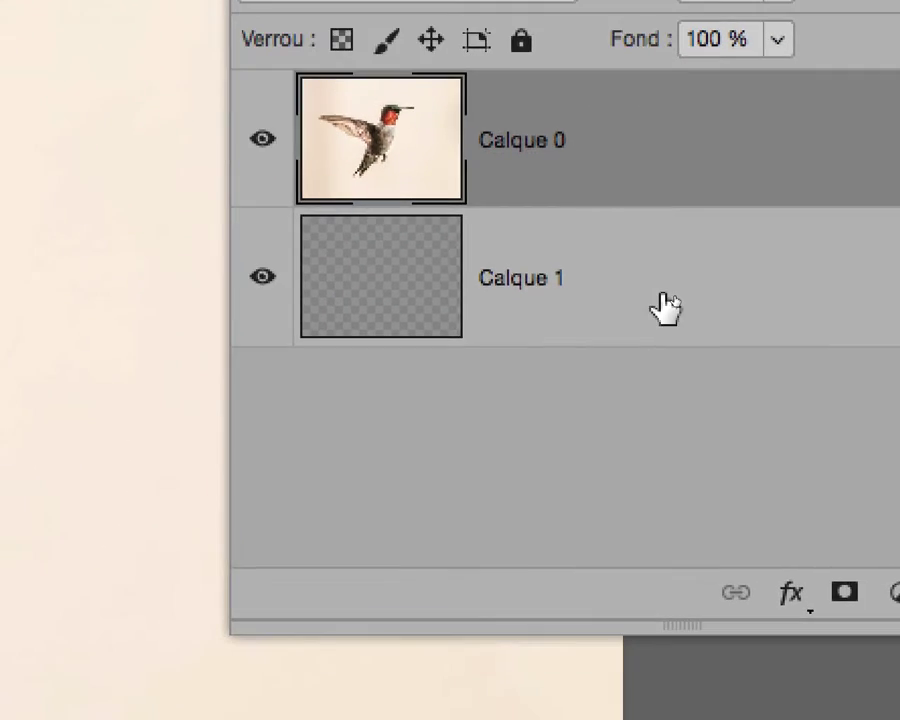
{"action": "left_click", "coordinate": [650, 408]}
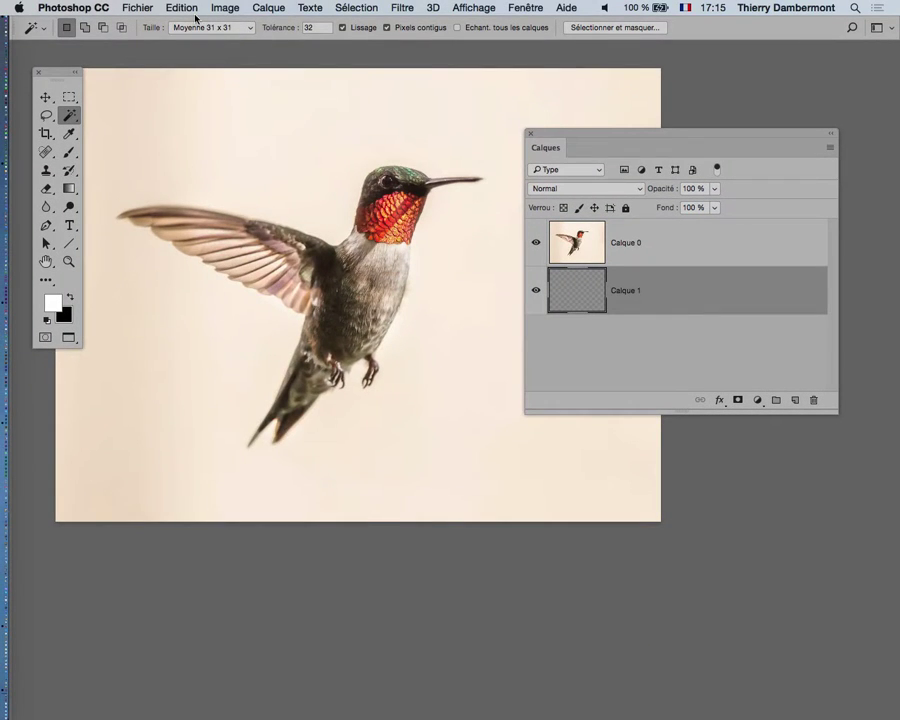
{"action": "left_click", "coordinate": [182, 8]}
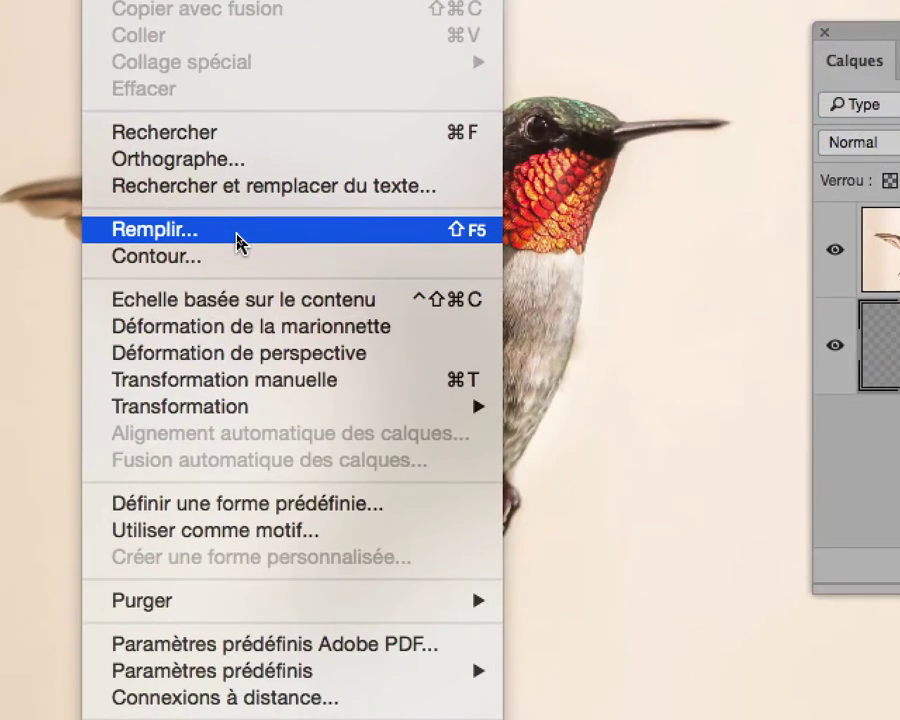
{"action": "left_click", "coordinate": [250, 233]}
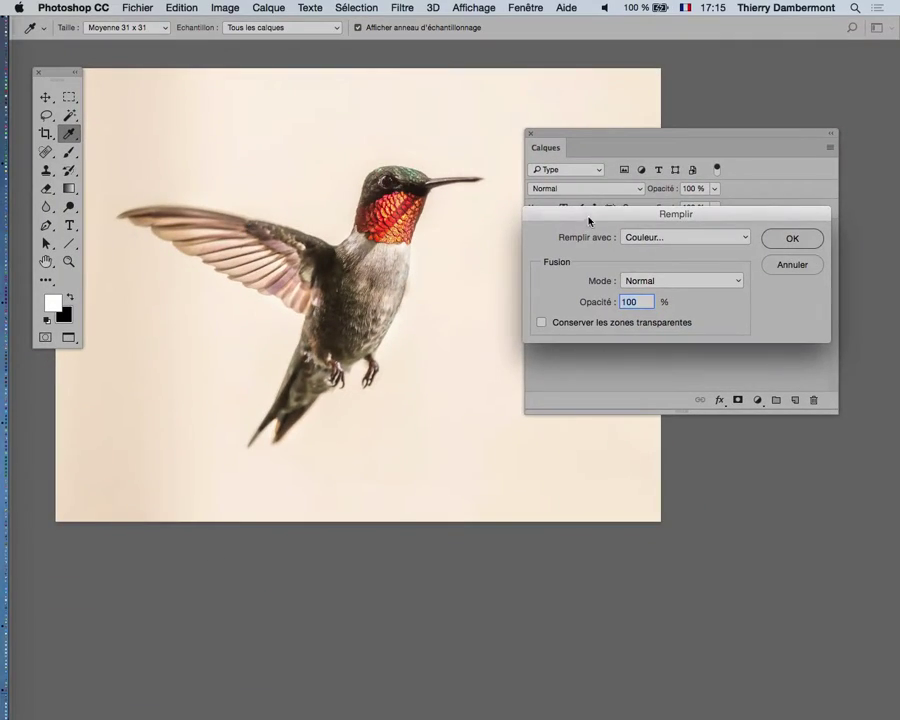
{"action": "left_click_drag", "start_coordinate": [589, 220], "coordinate": [397, 462]}
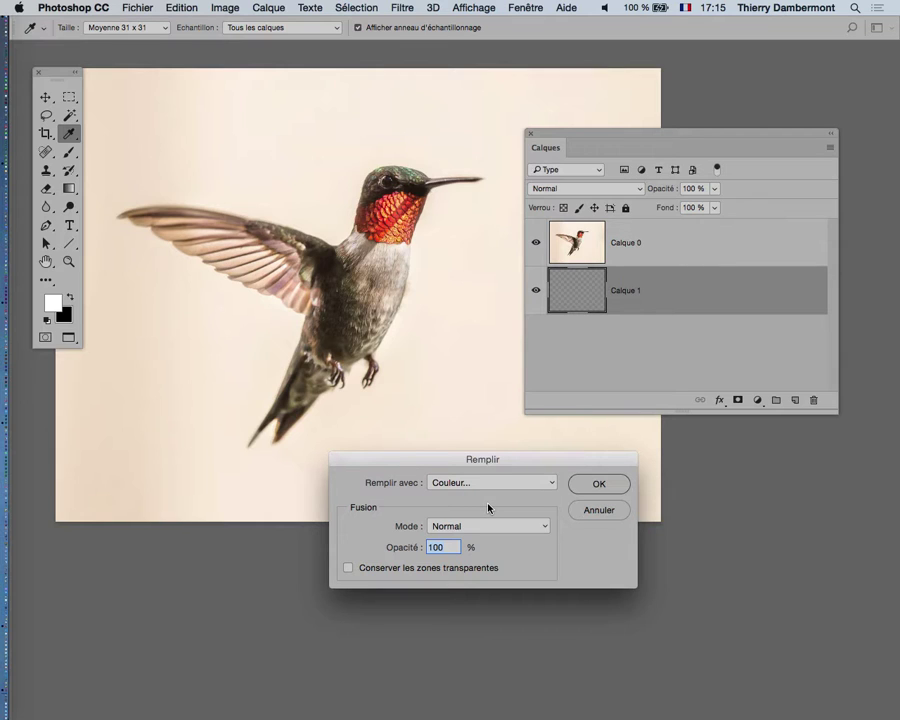
{"action": "left_click_drag", "start_coordinate": [482, 460], "coordinate": [566, 453]}
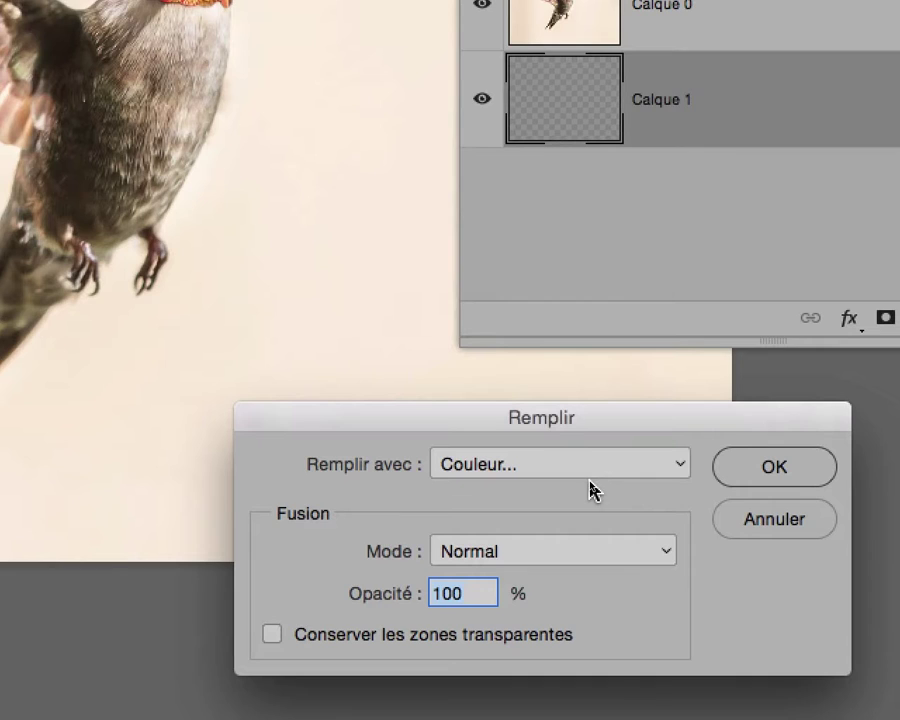
{"action": "left_click", "coordinate": [587, 466]}
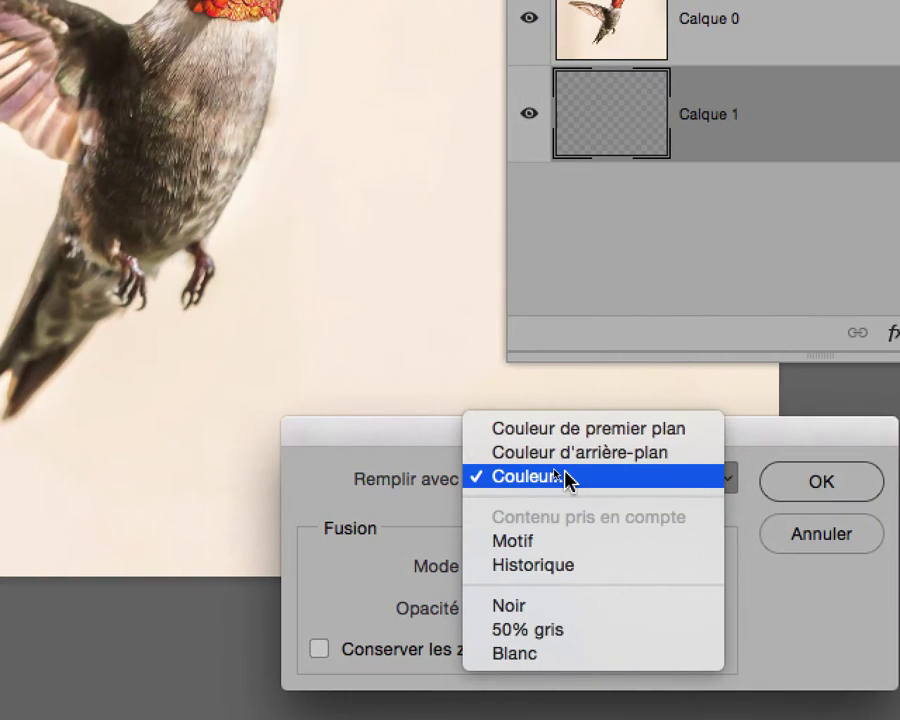
{"action": "left_click", "coordinate": [565, 473]}
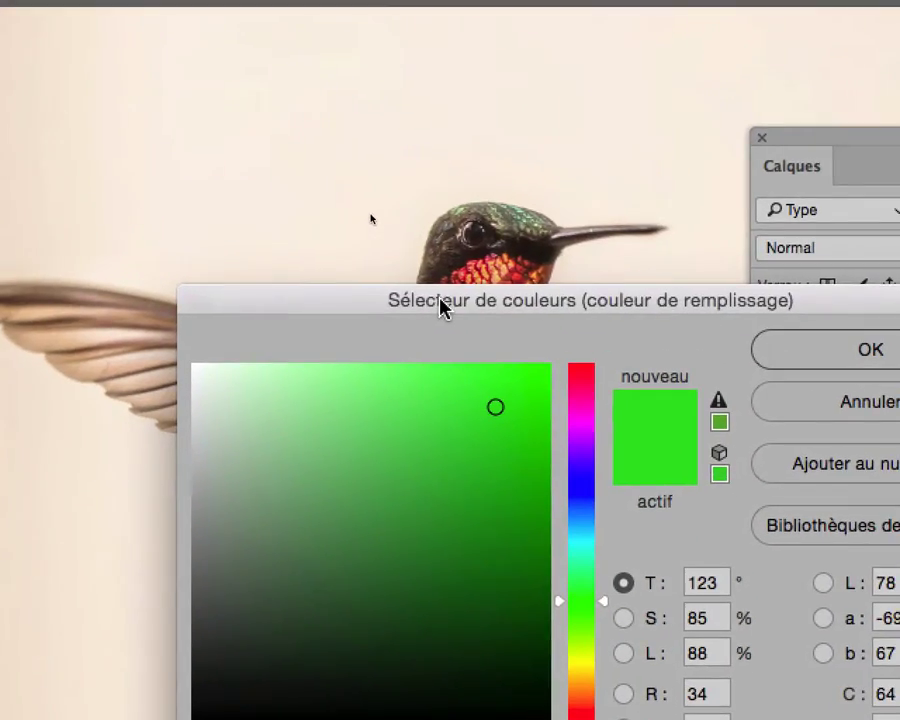
Choose the green 35d025 as the fill colour and apply it to the lower layer in Normal mode at 100% opacity
{"action": "left_click_drag", "start_coordinate": [440, 306], "coordinate": [565, 252]}
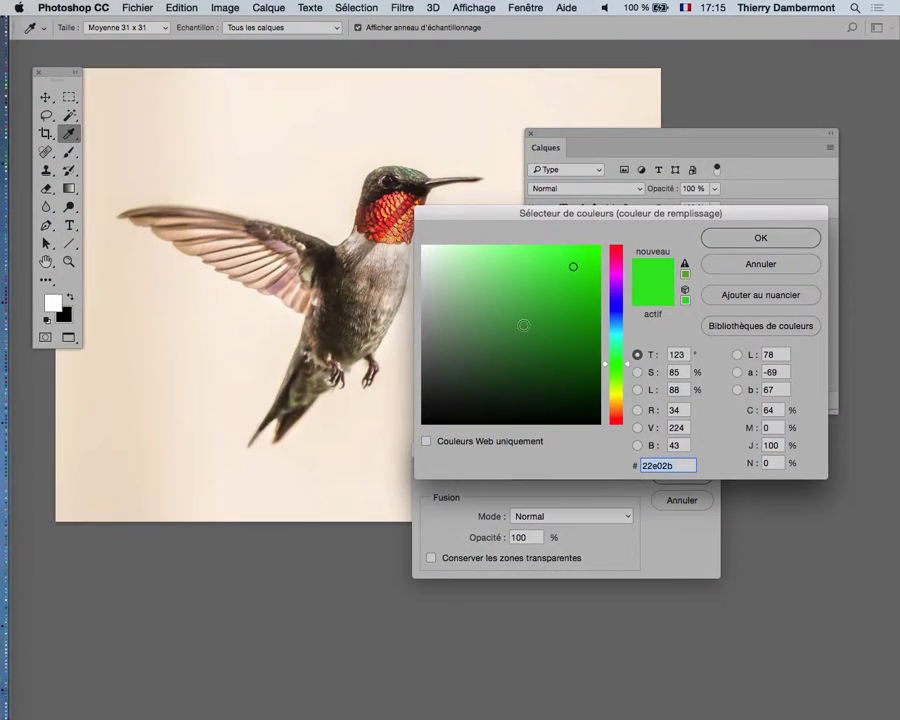
{"action": "mouse_move", "coordinate": [77, 222]}
{"action": "left_mouse_down"}
{"action": "mouse_move", "coordinate": [25, 33]}
{"action": "mouse_move", "coordinate": [256, 5]}
{"action": "left_mouse_up"}
{"action": "left_click_drag", "start_coordinate": [620, 371], "coordinate": [625, 411]}
{"action": "left_click", "coordinate": [193, 208]}
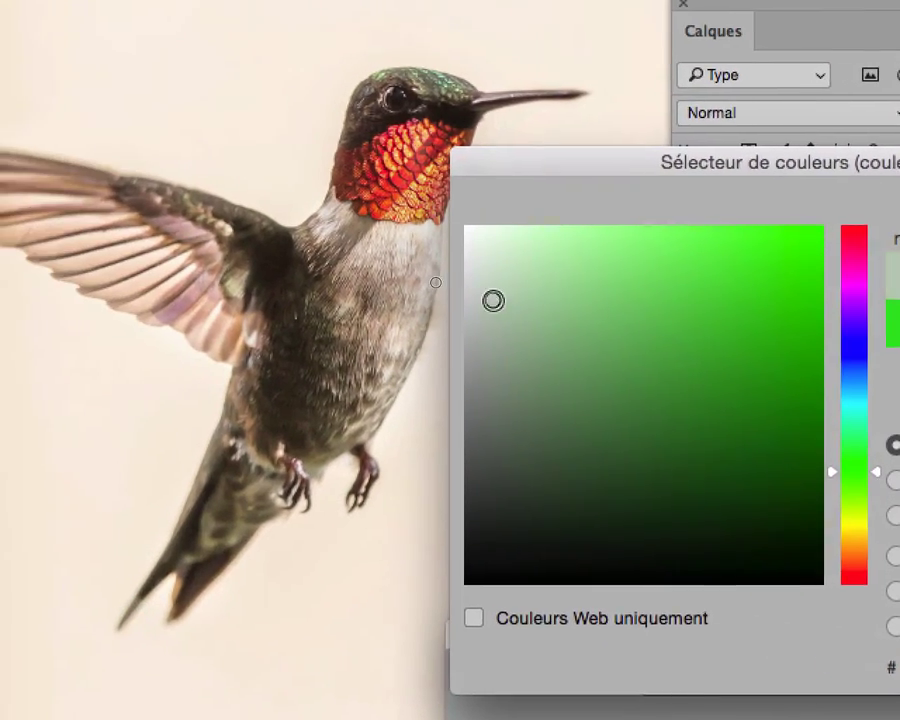
{"action": "mouse_move", "coordinate": [700, 240]}
{"action": "left_mouse_down"}
{"action": "mouse_move", "coordinate": [720, 222]}
{"action": "mouse_move", "coordinate": [727, 326]}
{"action": "mouse_move", "coordinate": [743, 274]}
{"action": "left_mouse_up"}
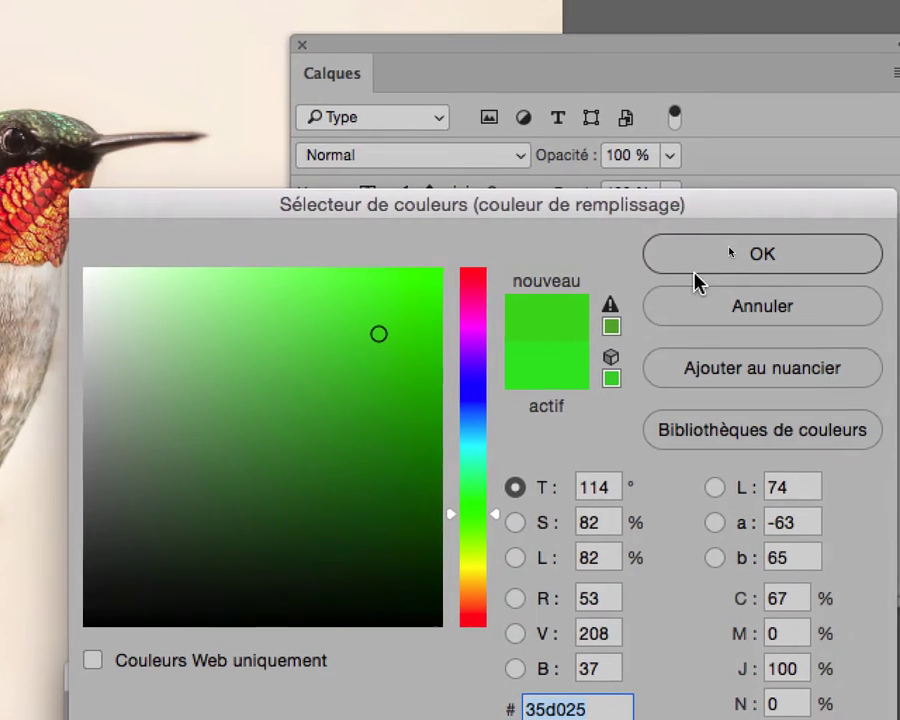
{"action": "left_click", "coordinate": [790, 236]}
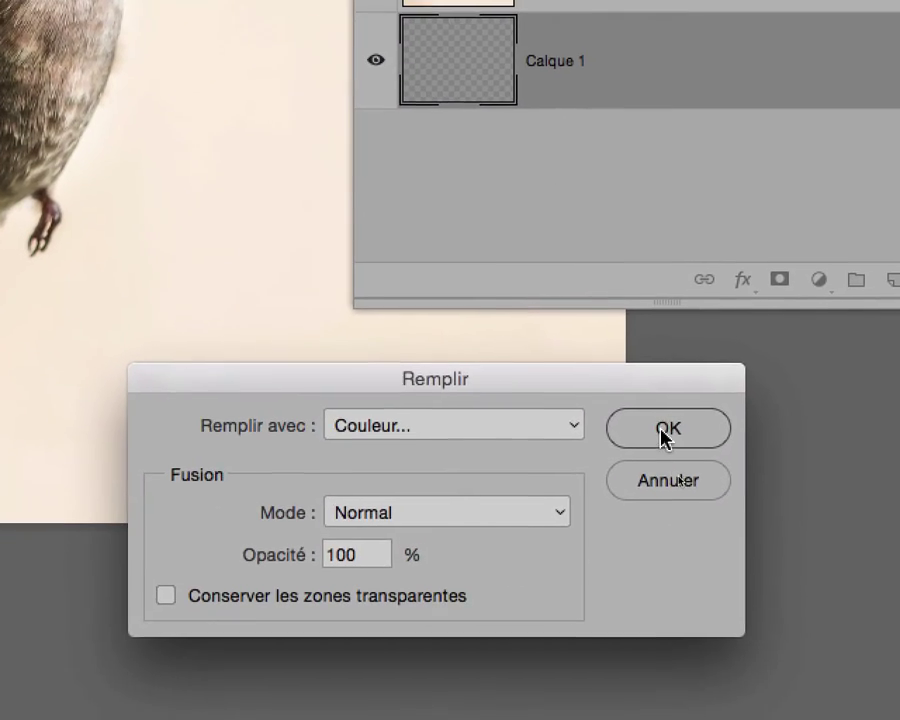
{"action": "left_click", "coordinate": [716, 530]}
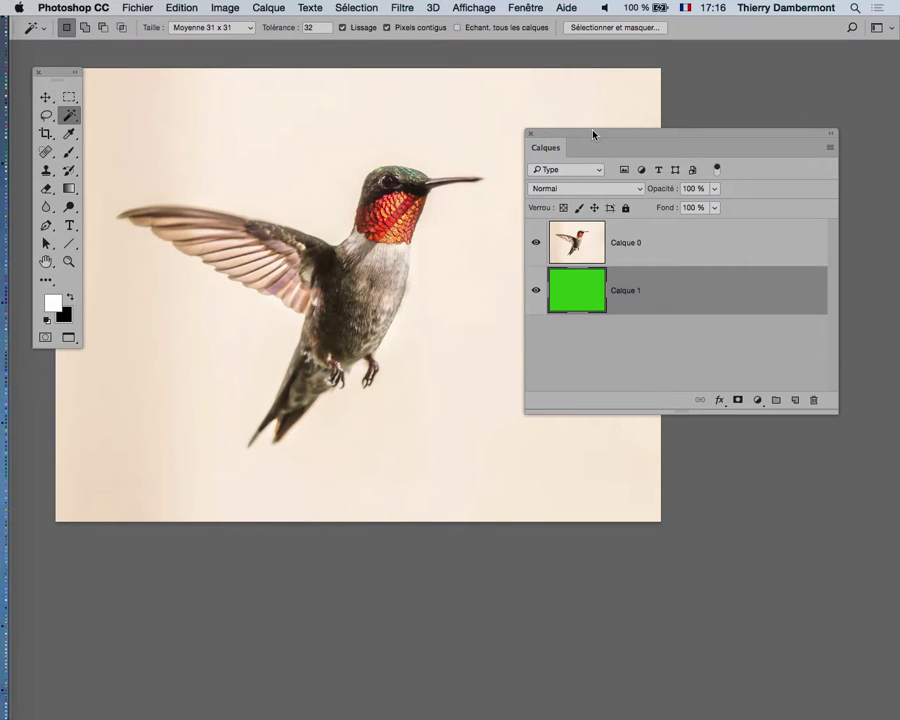
Make the floating Layers panel narrower and slightly taller, and place it beside the photo, clear of the image
{"action": "left_click_drag", "start_coordinate": [595, 135], "coordinate": [676, 126]}
{"action": "left_click", "coordinate": [745, 238]}
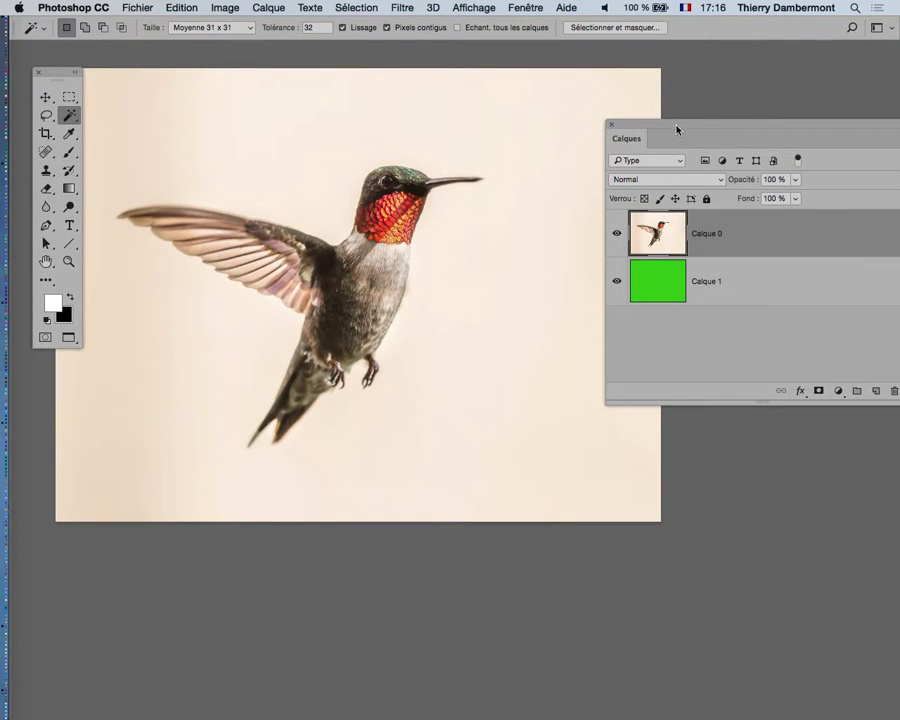
{"action": "left_click_drag", "start_coordinate": [669, 124], "coordinate": [663, 130]}
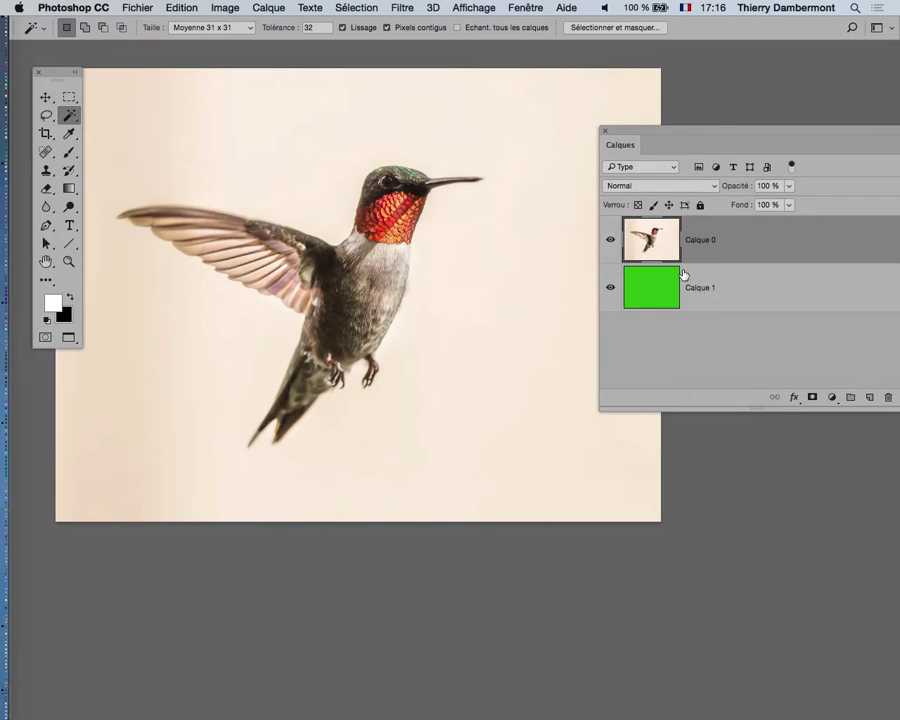
{"action": "left_click", "coordinate": [727, 304]}
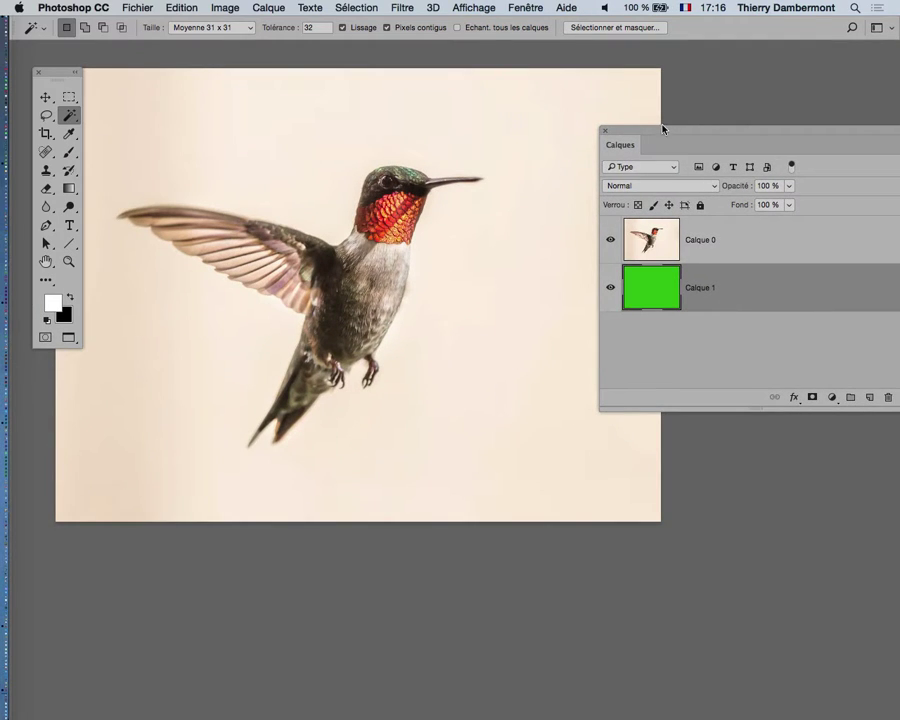
{"action": "left_click_drag", "start_coordinate": [663, 128], "coordinate": [595, 114]}
{"action": "scroll", "coordinate": [326, 253], "scroll_direction": "down", "scroll_amount": 3}
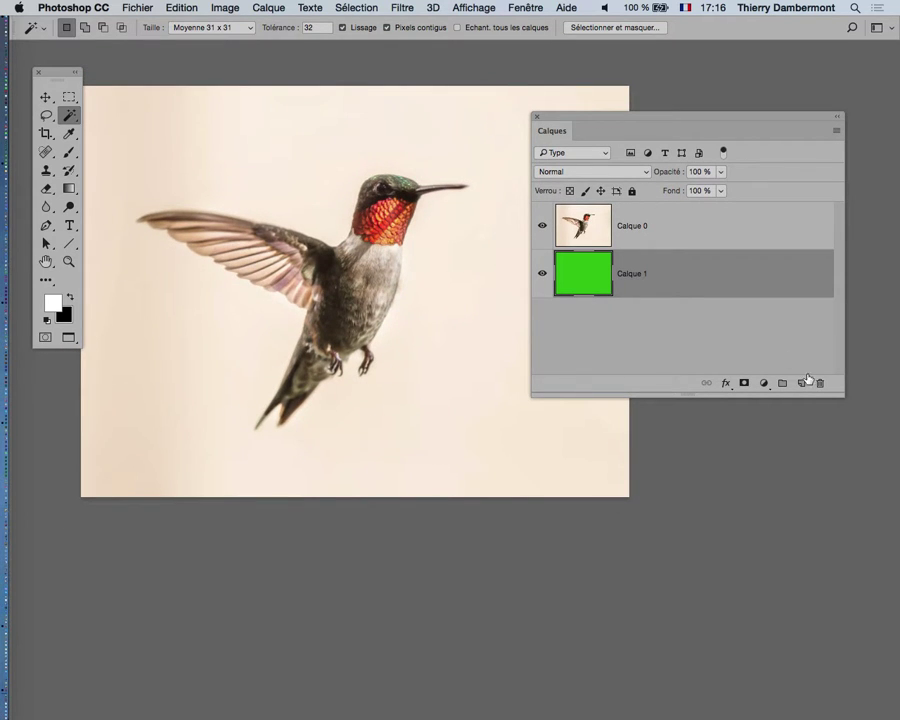
{"action": "left_click_drag", "start_coordinate": [843, 394], "coordinate": [745, 428]}
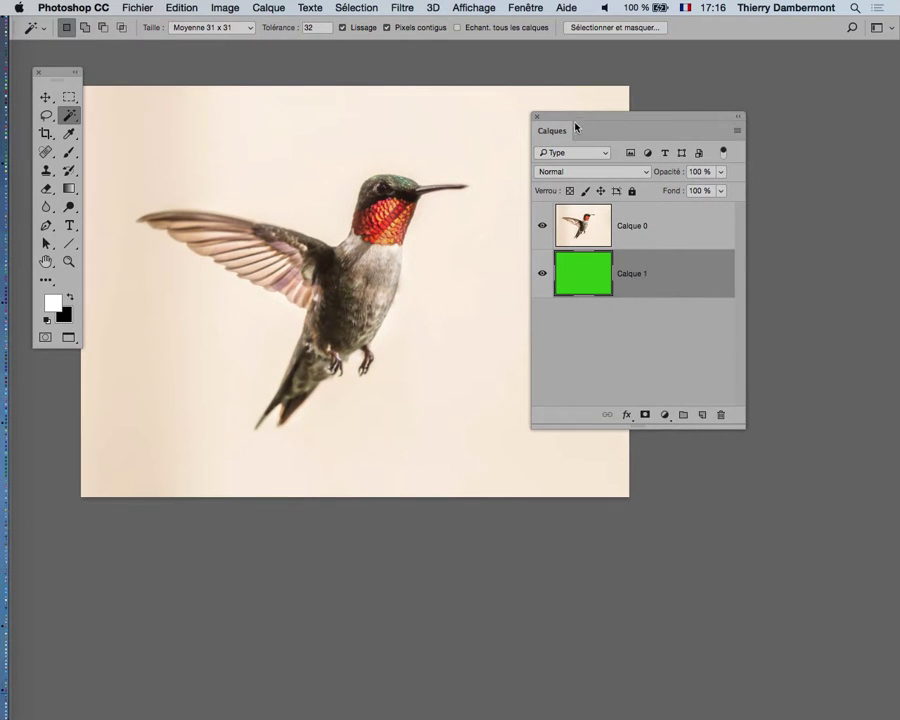
{"action": "left_click_drag", "start_coordinate": [575, 127], "coordinate": [705, 108]}
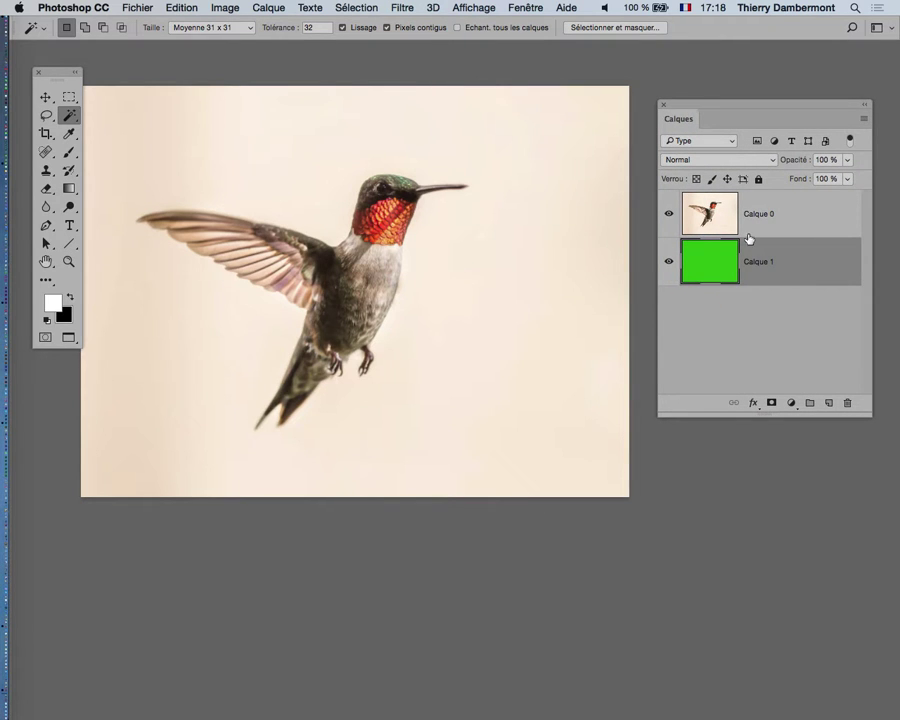
Select the hummingbird layer and show the Channels panel as a floating panel, enlarged to list all channels, beside the Layers panel
{"action": "left_click", "coordinate": [826, 218]}
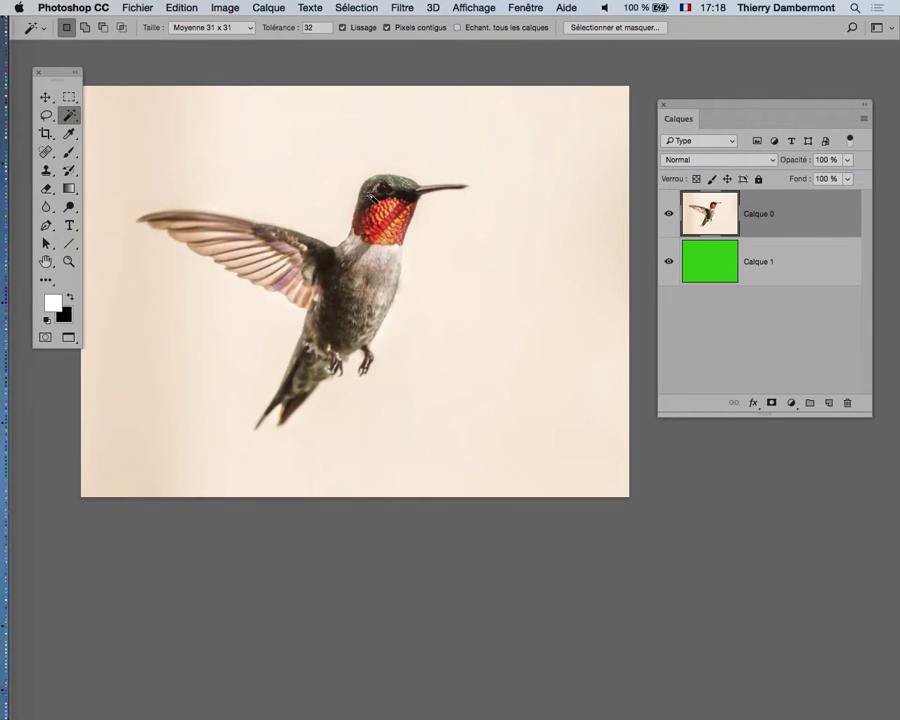
{"action": "scroll", "coordinate": [349, 175], "scroll_direction": "down", "scroll_amount": 3}
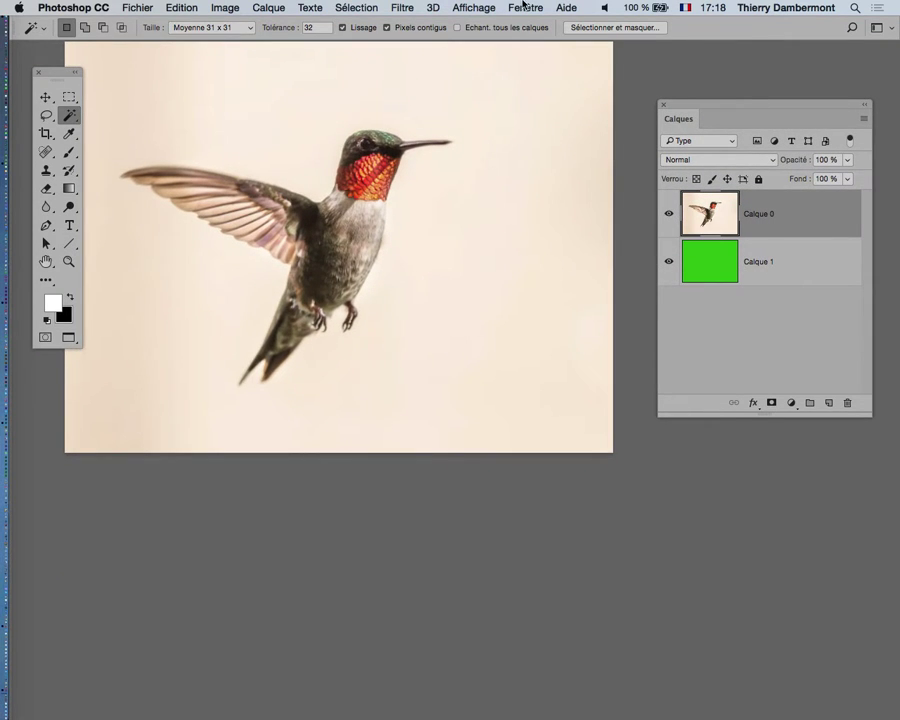
{"action": "left_click", "coordinate": [525, 7]}
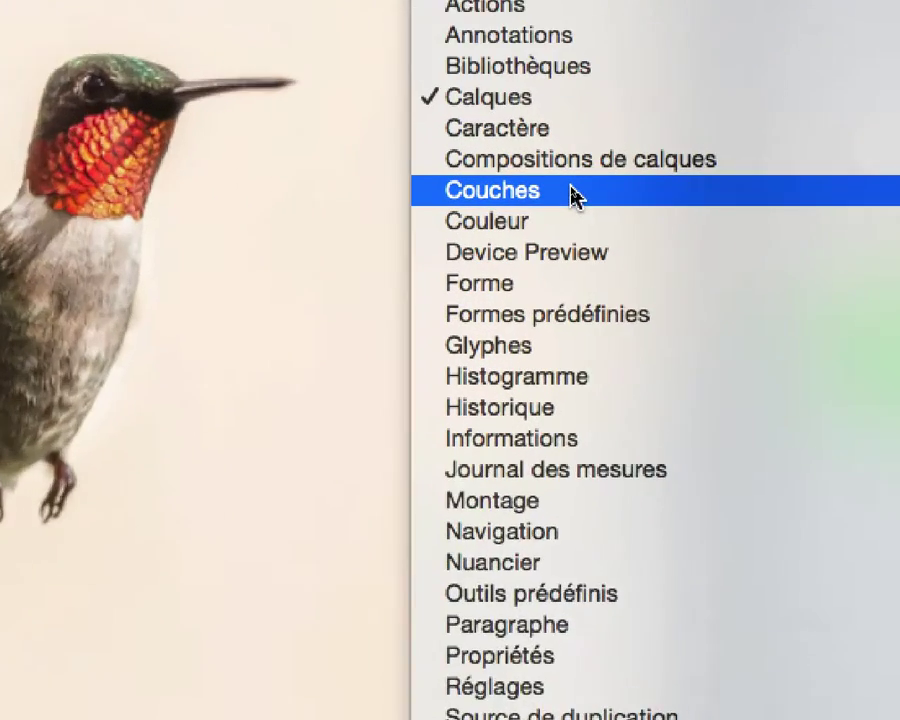
{"action": "left_click", "coordinate": [572, 190]}
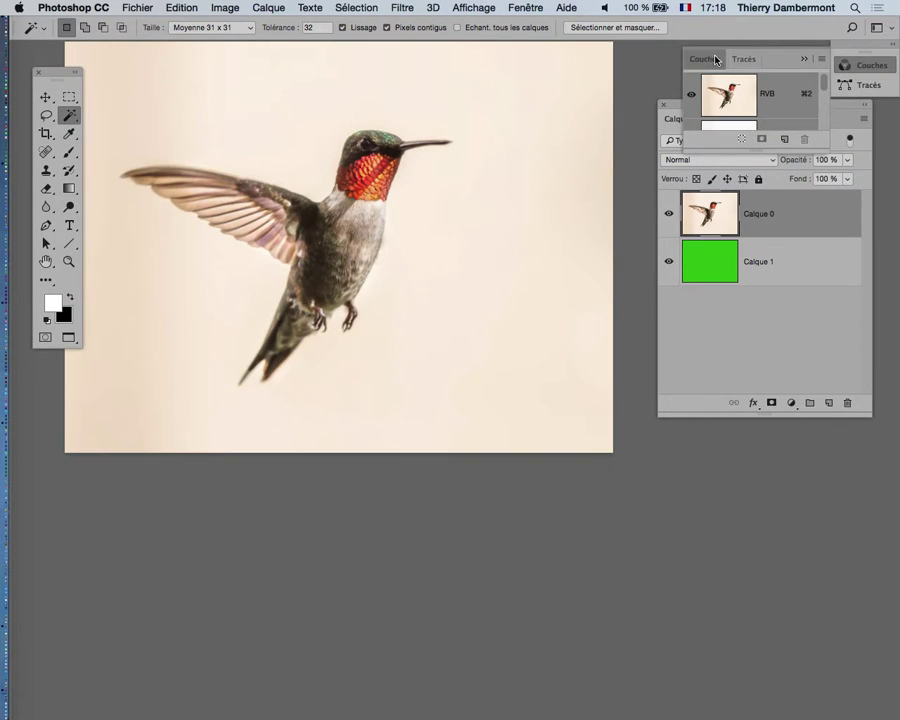
{"action": "left_click_drag", "start_coordinate": [716, 60], "coordinate": [557, 97]}
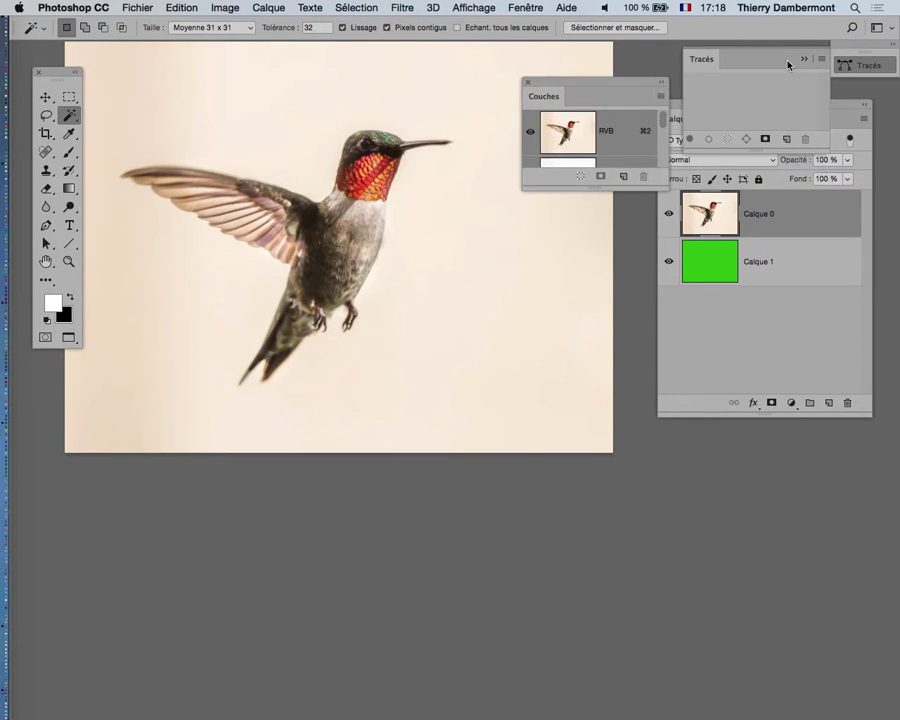
{"action": "left_click_drag", "start_coordinate": [663, 189], "coordinate": [665, 460]}
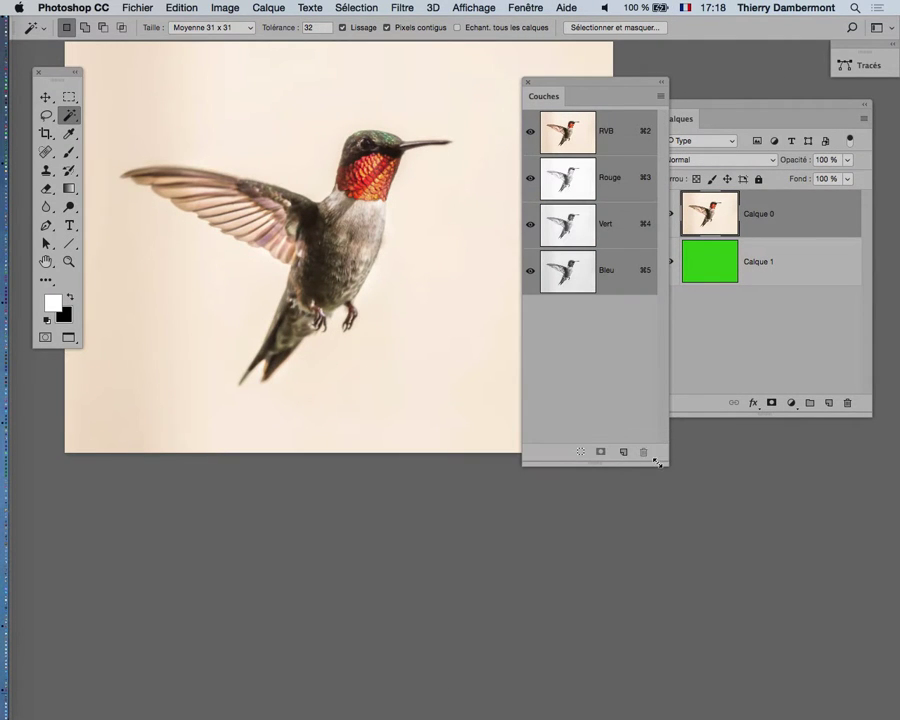
{"action": "left_click_drag", "start_coordinate": [590, 82], "coordinate": [557, 107]}
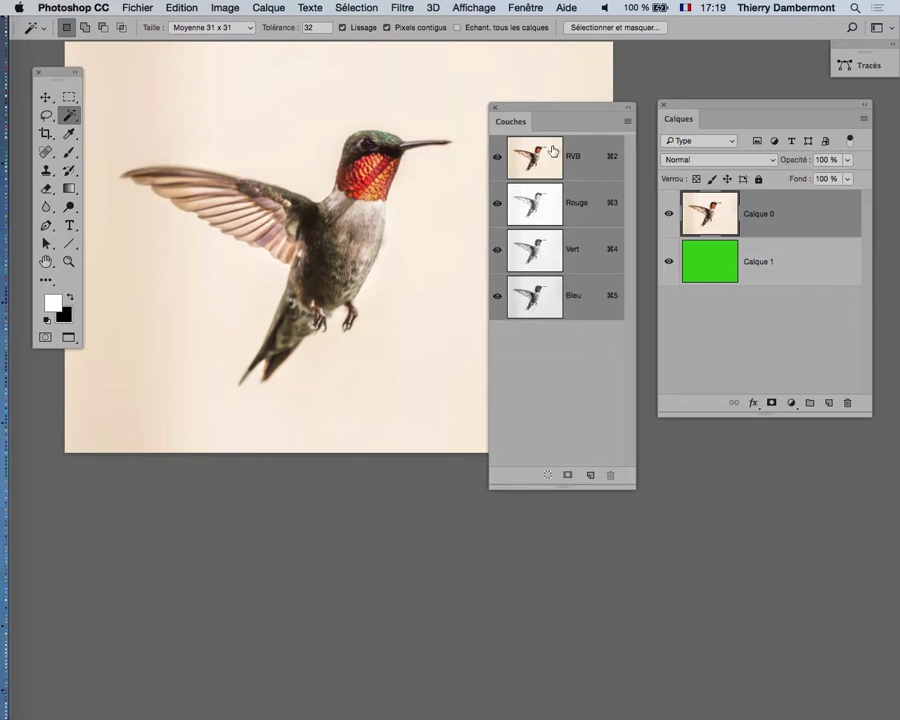
Display the red channel alone, activate the Move tool and place the Channels panel beside the tools, clear of the bird's head
{"action": "left_click", "coordinate": [586, 209]}
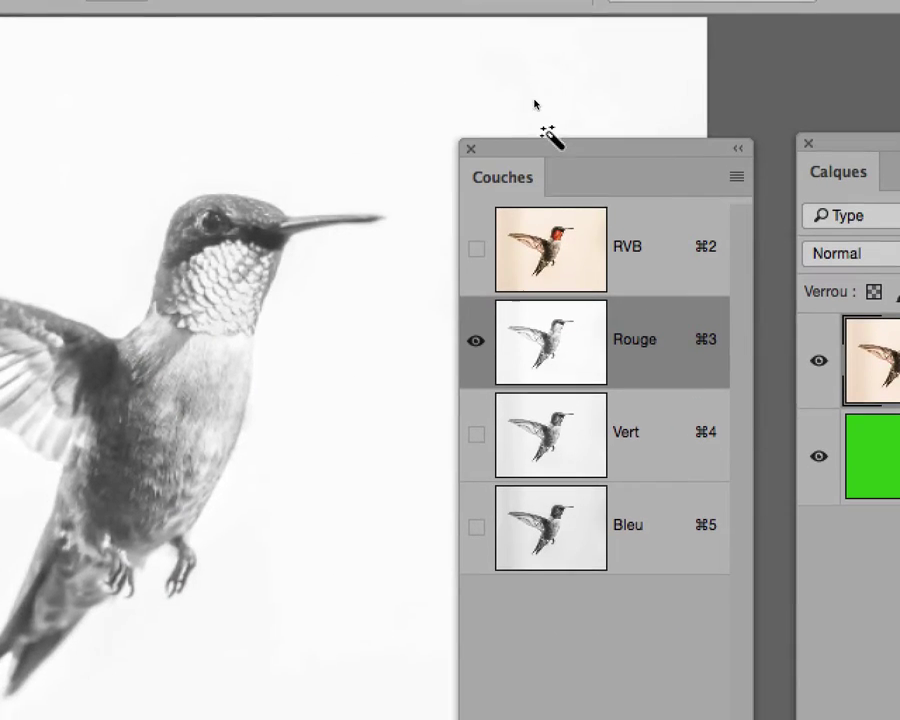
{"action": "left_click_drag", "start_coordinate": [552, 145], "coordinate": [254, 144]}
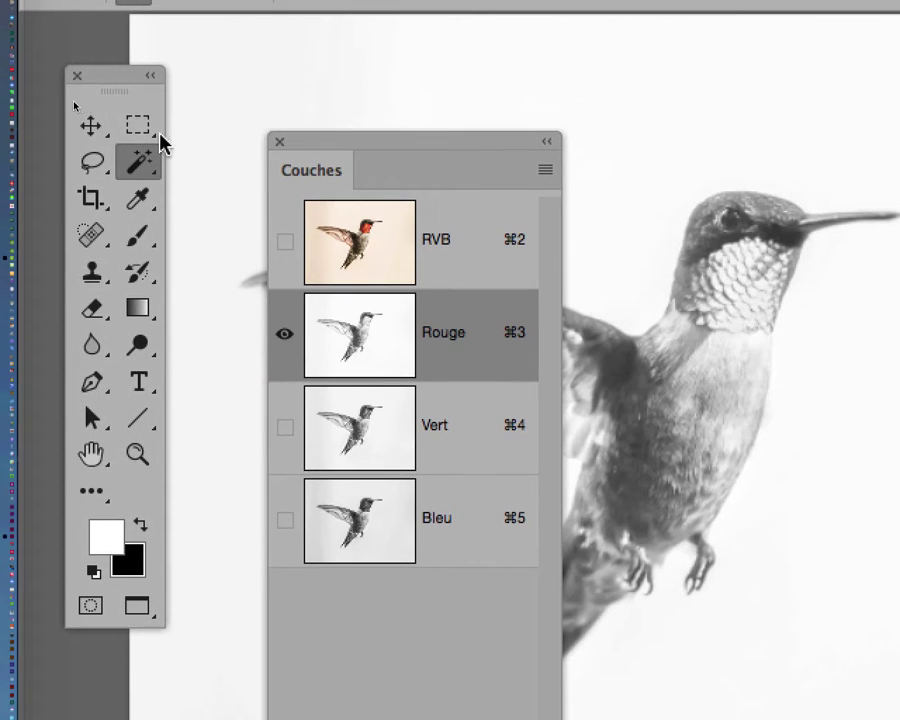
{"action": "left_click", "coordinate": [90, 128]}
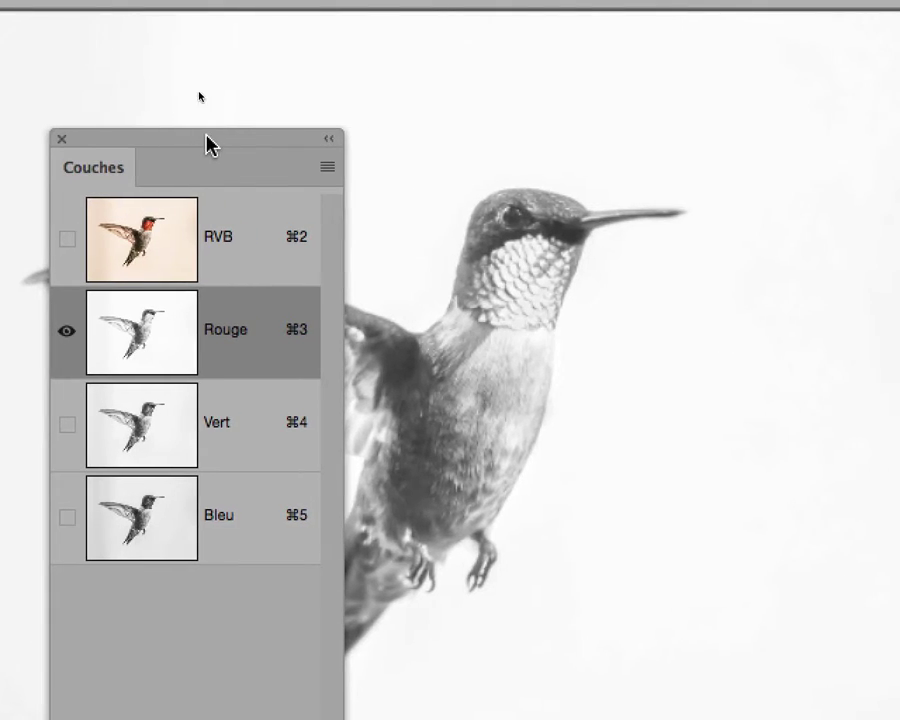
{"action": "left_click_drag", "start_coordinate": [426, 145], "coordinate": [355, 89]}
Compare the red, green and blue channels one at a time for contrast between bird and background, ending on the blue channel
{"action": "left_click", "coordinate": [246, 337]}
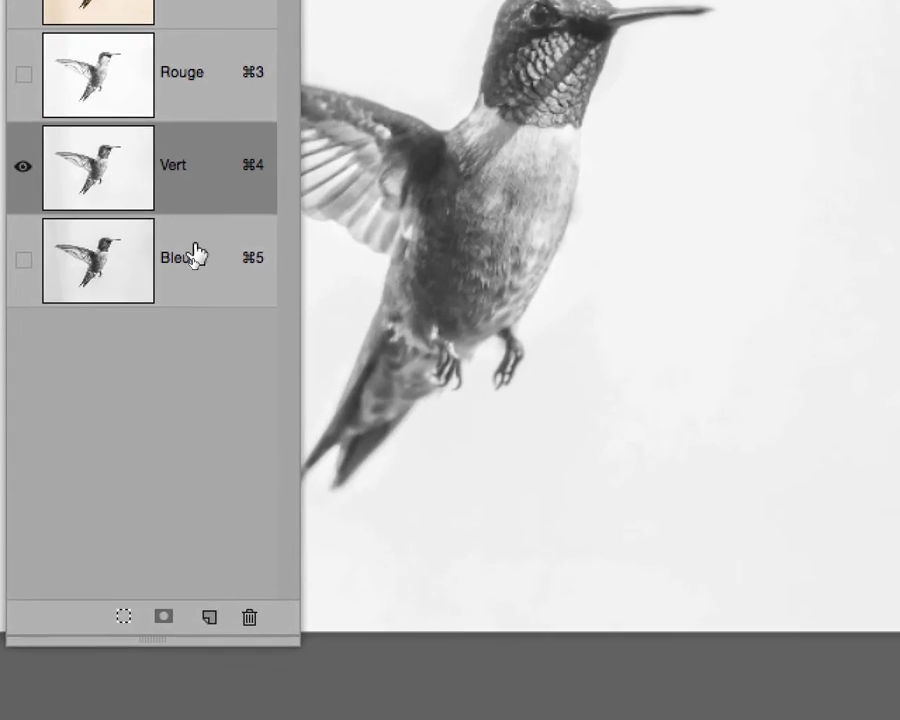
{"action": "left_click", "coordinate": [261, 407]}
{"action": "left_click", "coordinate": [193, 160]}
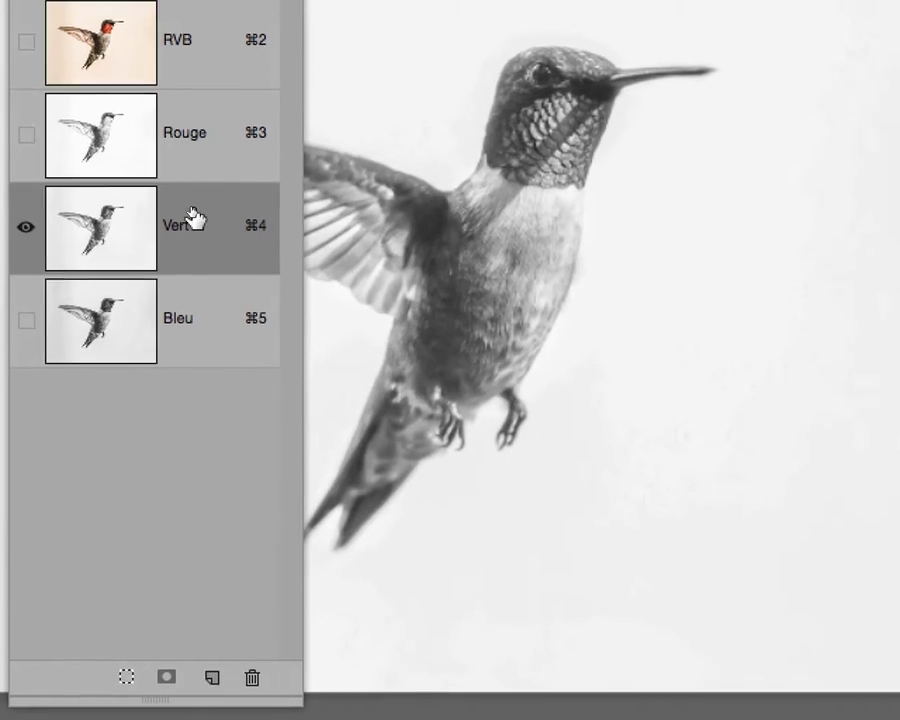
{"action": "left_click", "coordinate": [185, 98]}
{"action": "left_click", "coordinate": [196, 275]}
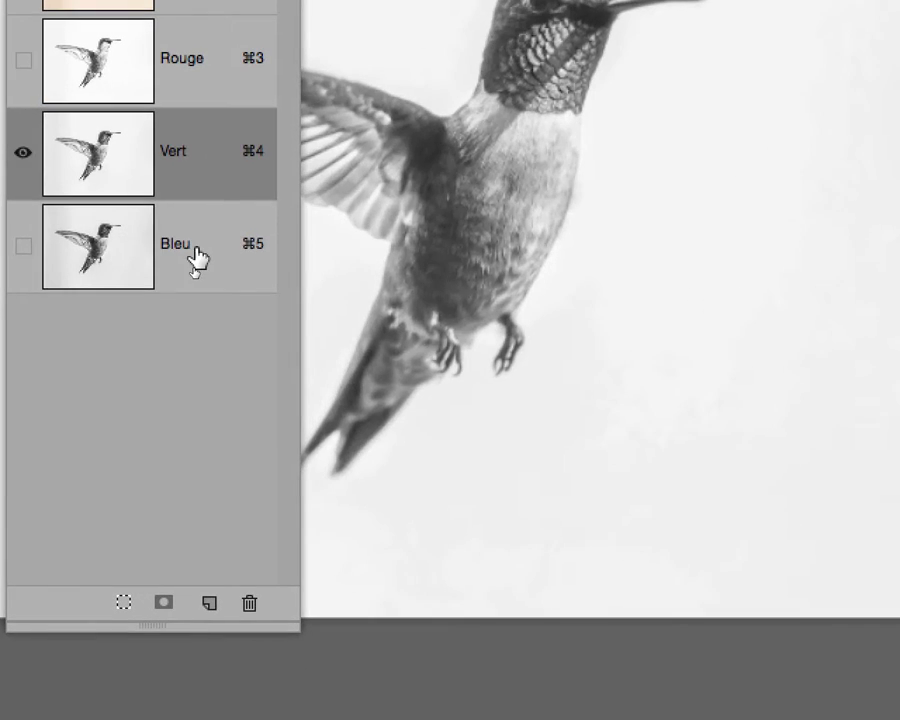
{"action": "left_click", "coordinate": [205, 368]}
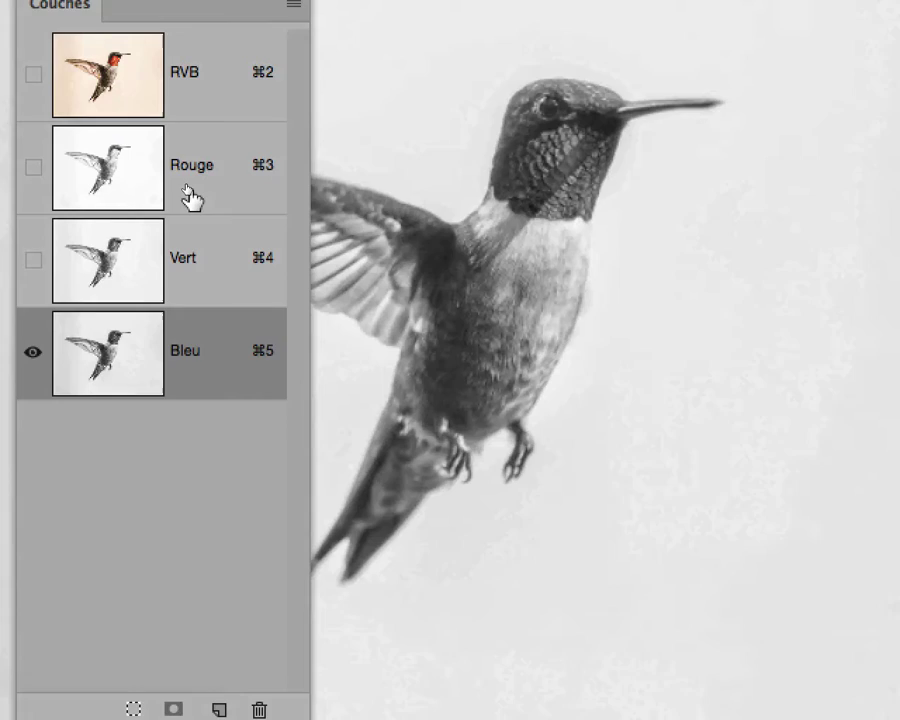
{"action": "left_click", "coordinate": [184, 92]}
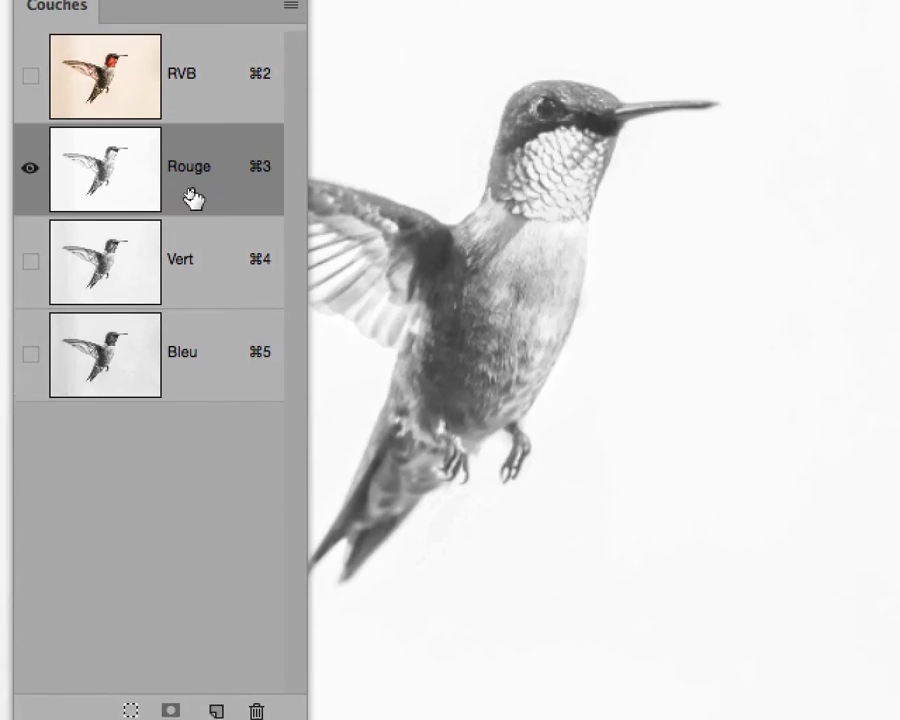
{"action": "left_click", "coordinate": [178, 158]}
{"action": "left_click", "coordinate": [186, 292]}
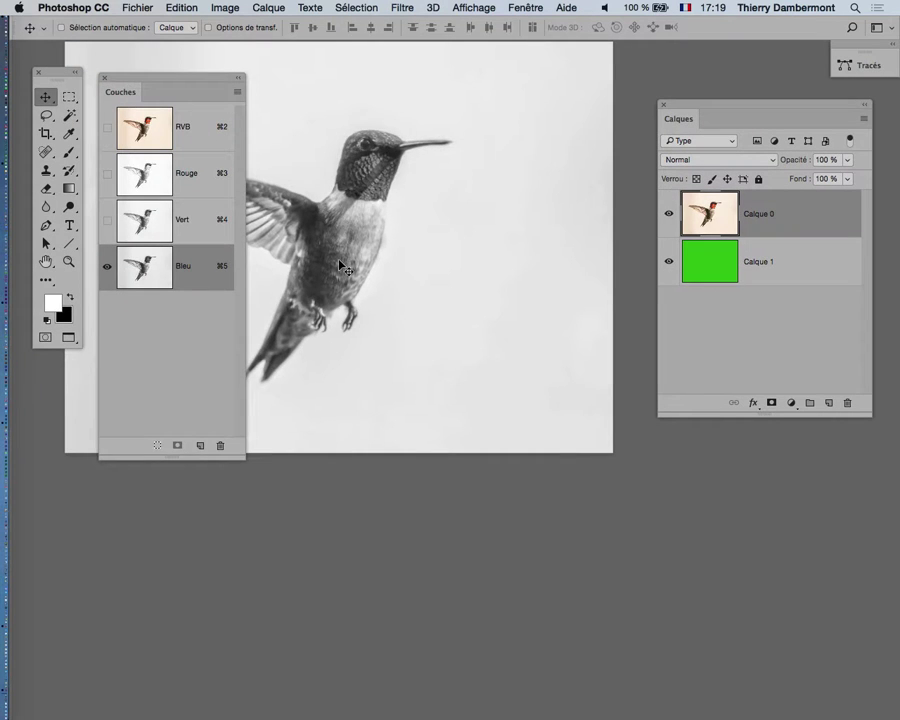
Restore the RVB composite view and place the floating Channels panel beneath the tools, clear of the bird
{"action": "left_click_drag", "start_coordinate": [172, 78], "coordinate": [569, 93]}
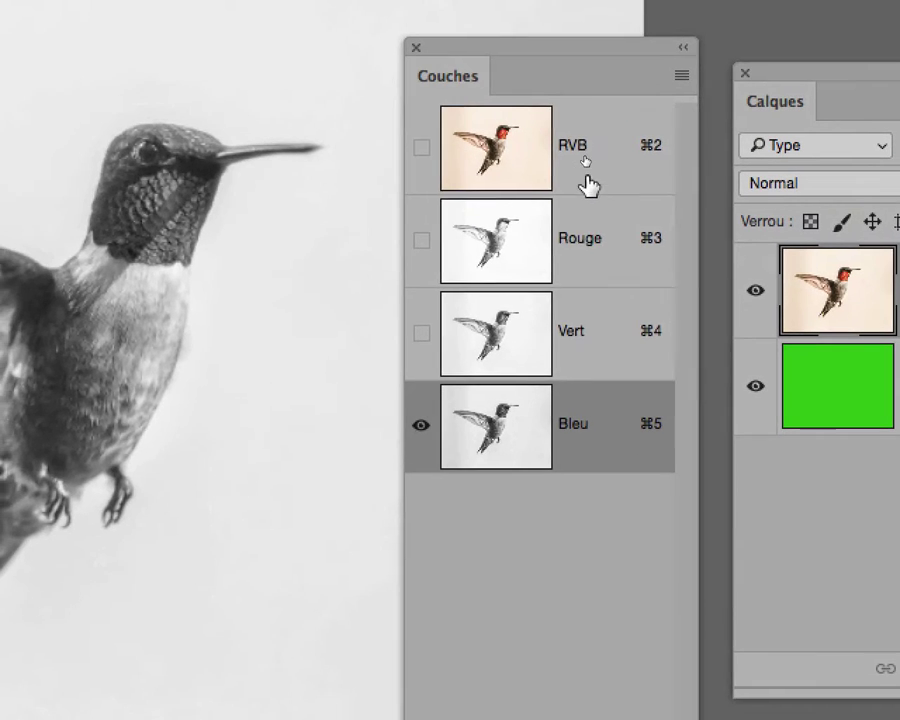
{"action": "left_click", "coordinate": [588, 185]}
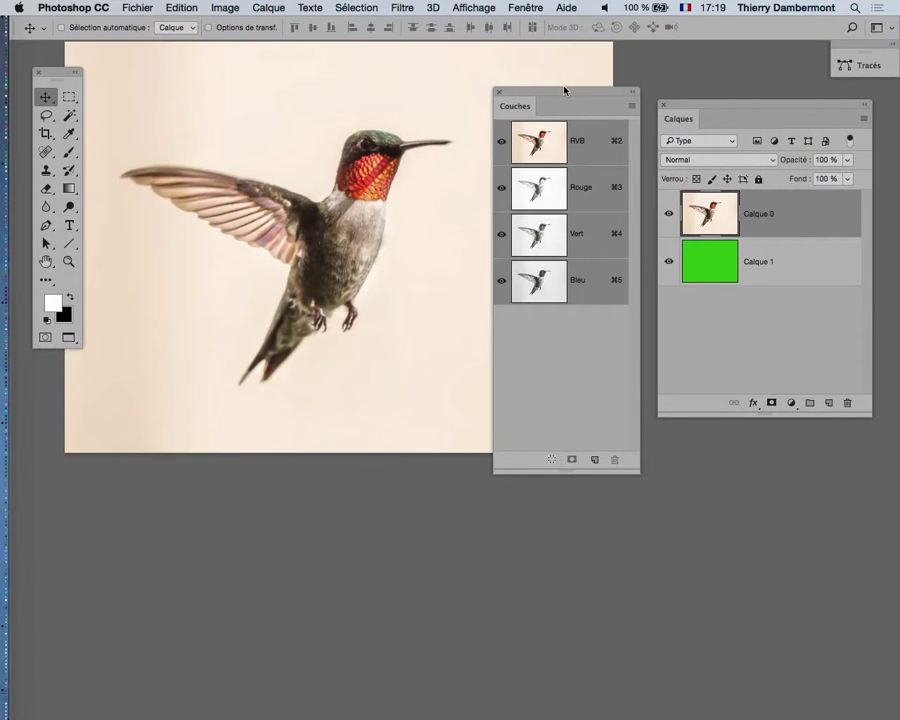
{"action": "left_click_drag", "start_coordinate": [564, 90], "coordinate": [117, 337]}
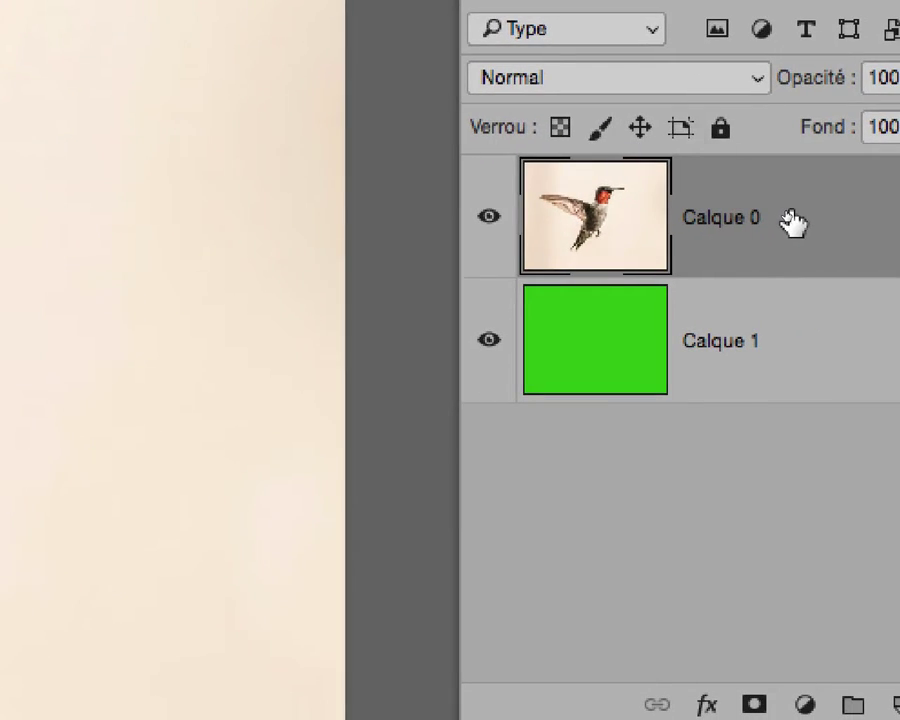
Open the blending options of the hummingbird layer Calque 0 and set the comparison to the Bleu channel
{"action": "double_click", "coordinate": [792, 222]}
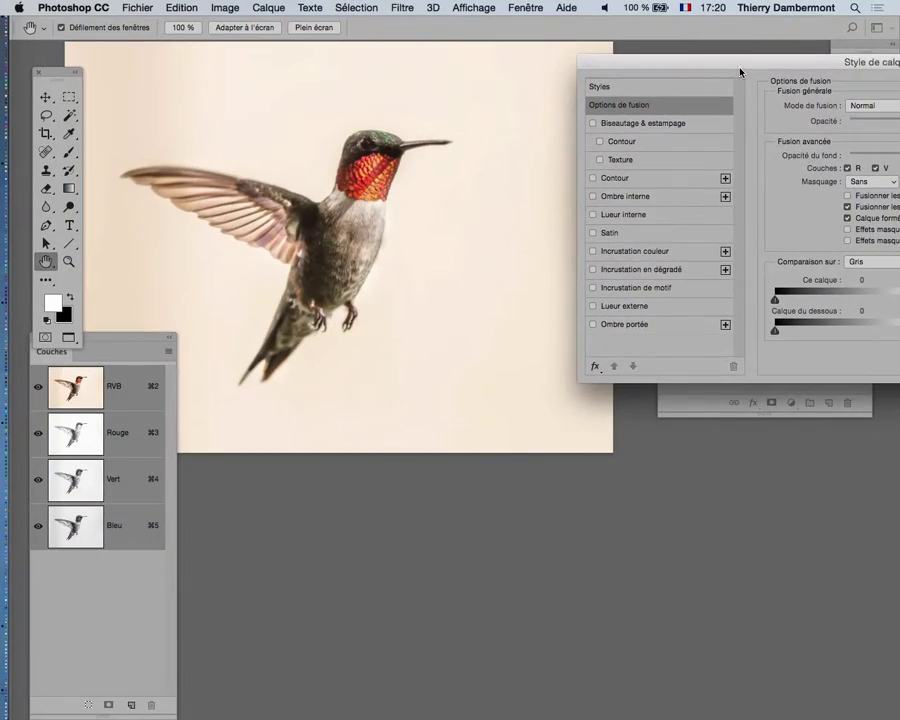
{"action": "left_click_drag", "start_coordinate": [740, 68], "coordinate": [603, 59]}
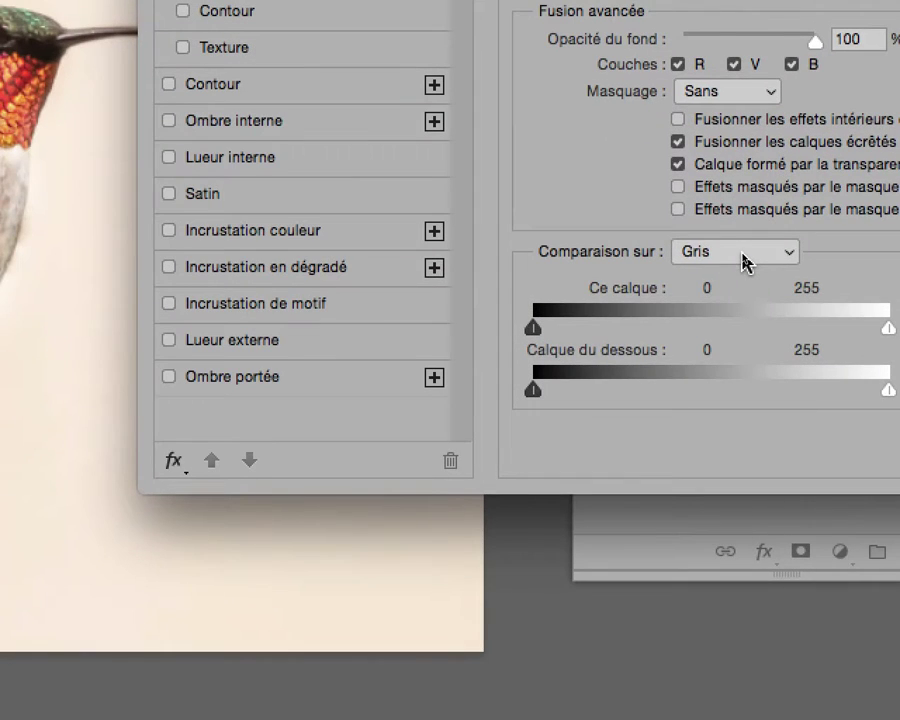
{"action": "left_click", "coordinate": [744, 255]}
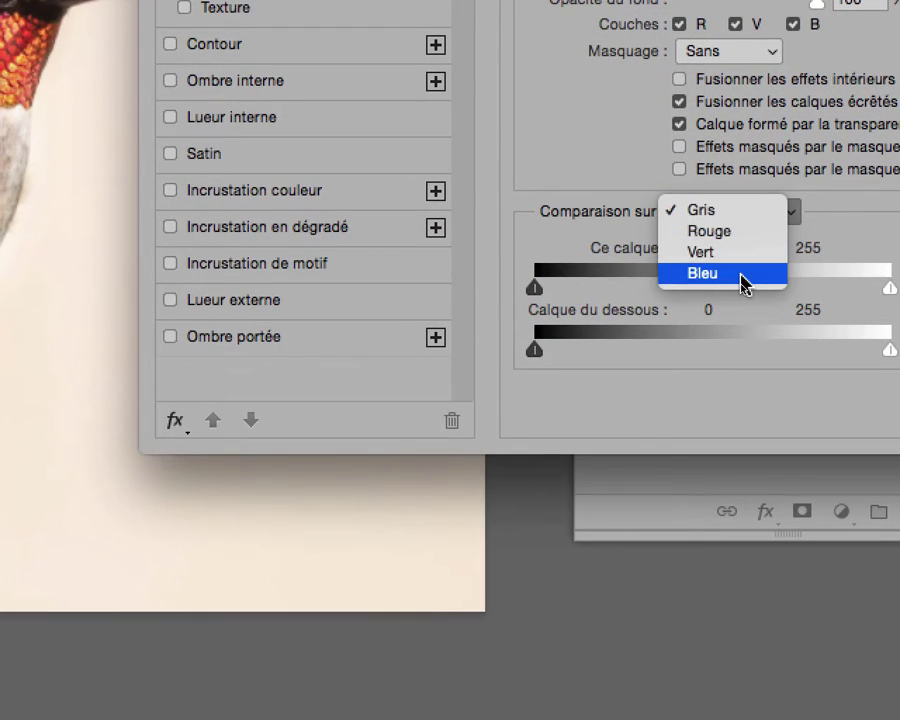
{"action": "left_click", "coordinate": [744, 305]}
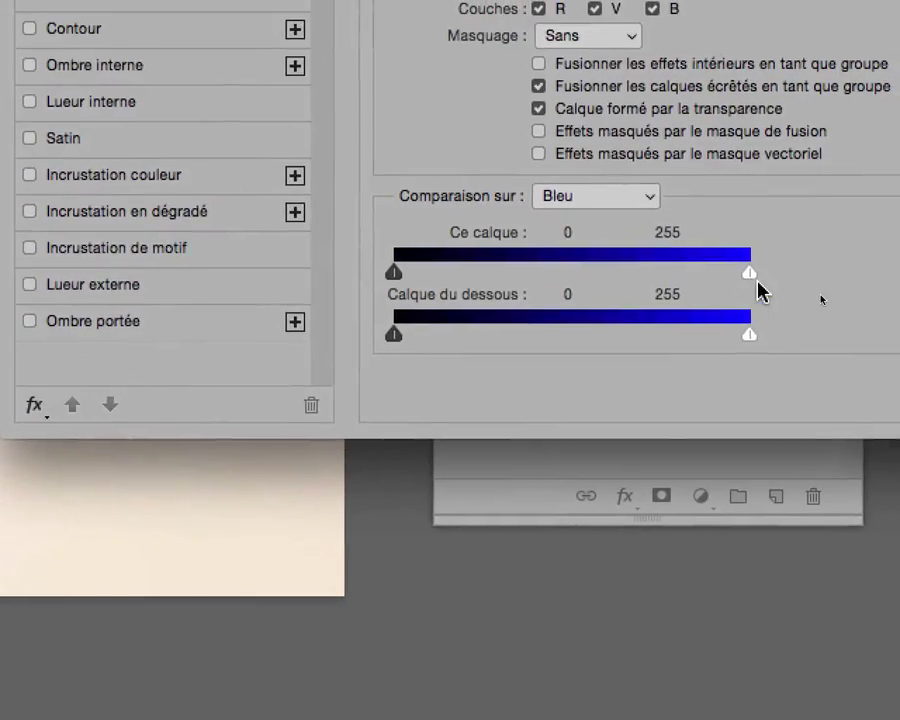
Lower the white limit of Ce calque to 194 to hide the light background, and apply the blending options
{"action": "left_click_drag", "start_coordinate": [751, 278], "coordinate": [734, 279]}
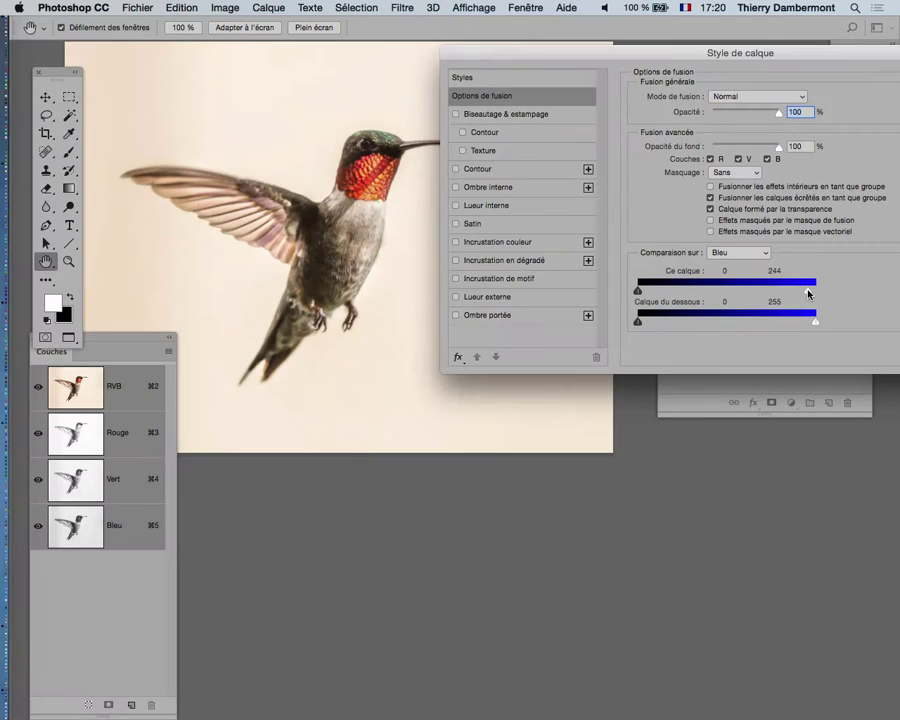
{"action": "left_click_drag", "start_coordinate": [808, 293], "coordinate": [775, 292]}
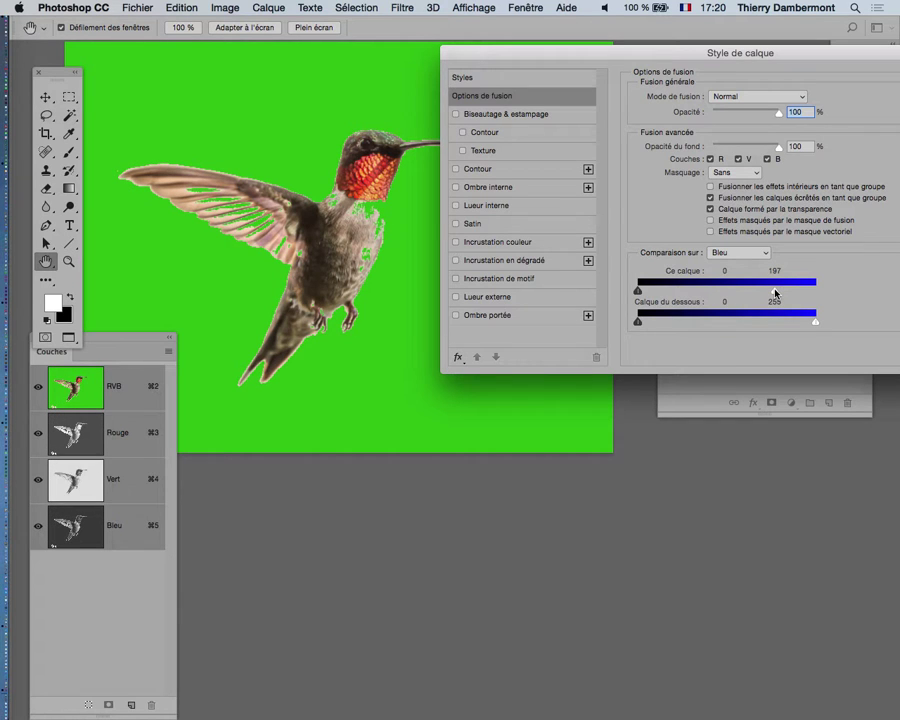
{"action": "left_click_drag", "start_coordinate": [651, 64], "coordinate": [564, 448]}
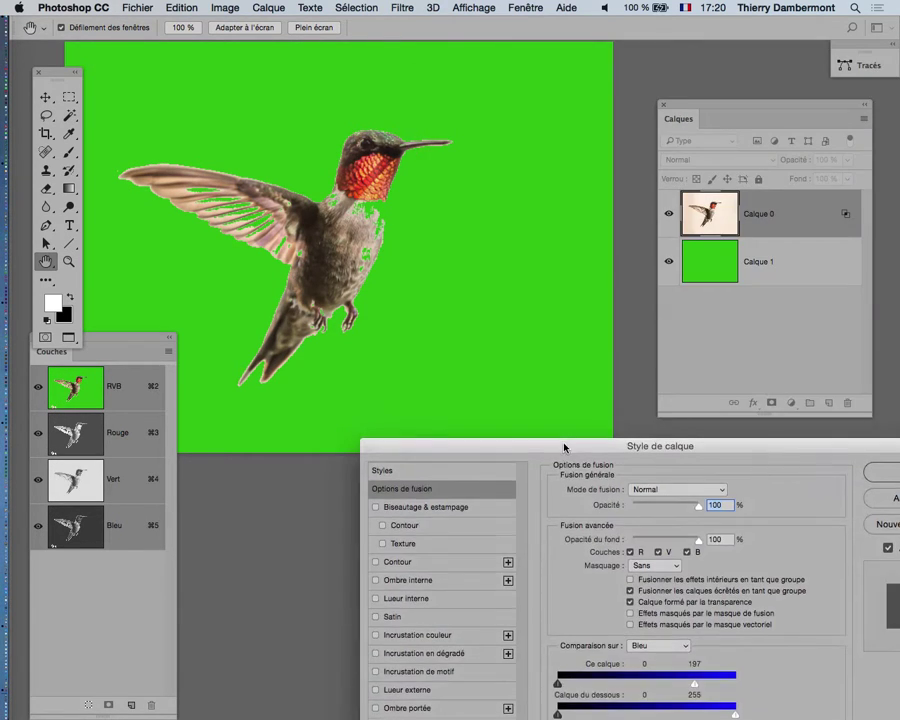
{"action": "left_click_drag", "start_coordinate": [731, 285], "coordinate": [731, 278]}
{"action": "left_click_drag", "start_coordinate": [520, 436], "coordinate": [590, 185]}
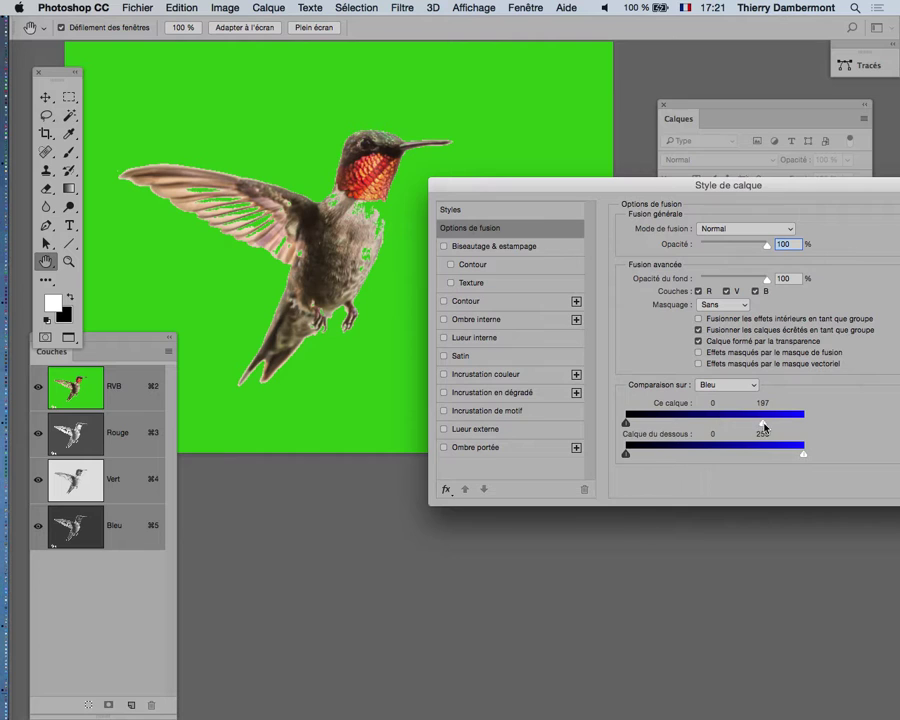
{"action": "left_click_drag", "start_coordinate": [803, 423], "coordinate": [762, 428]}
{"action": "mouse_move", "coordinate": [762, 428]}
{"action": "left_mouse_down"}
{"action": "mouse_move", "coordinate": [803, 427]}
{"action": "mouse_move", "coordinate": [761, 429]}
{"action": "left_mouse_up"}
{"action": "left_click_drag", "start_coordinate": [530, 186], "coordinate": [152, 361]}
{"action": "left_click", "coordinate": [540, 385]}
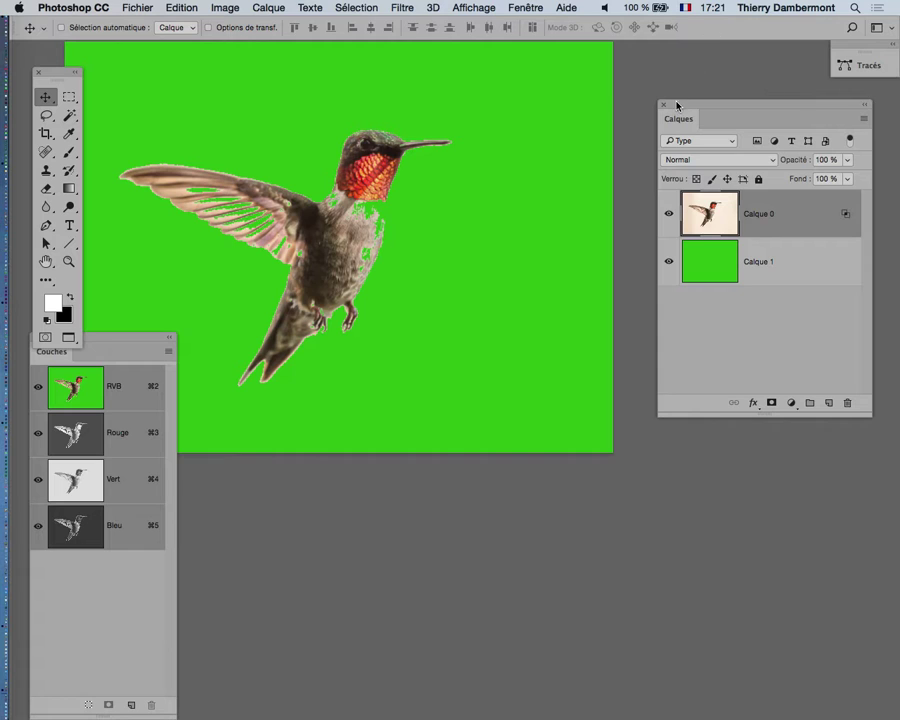
Place the floating Layers panel beside the tools, clear of the bird's enlarged wing
{"action": "left_click_drag", "start_coordinate": [676, 105], "coordinate": [717, 95]}
{"action": "scroll", "coordinate": [316, 203], "scroll_direction": "up", "scroll_amount": 1}
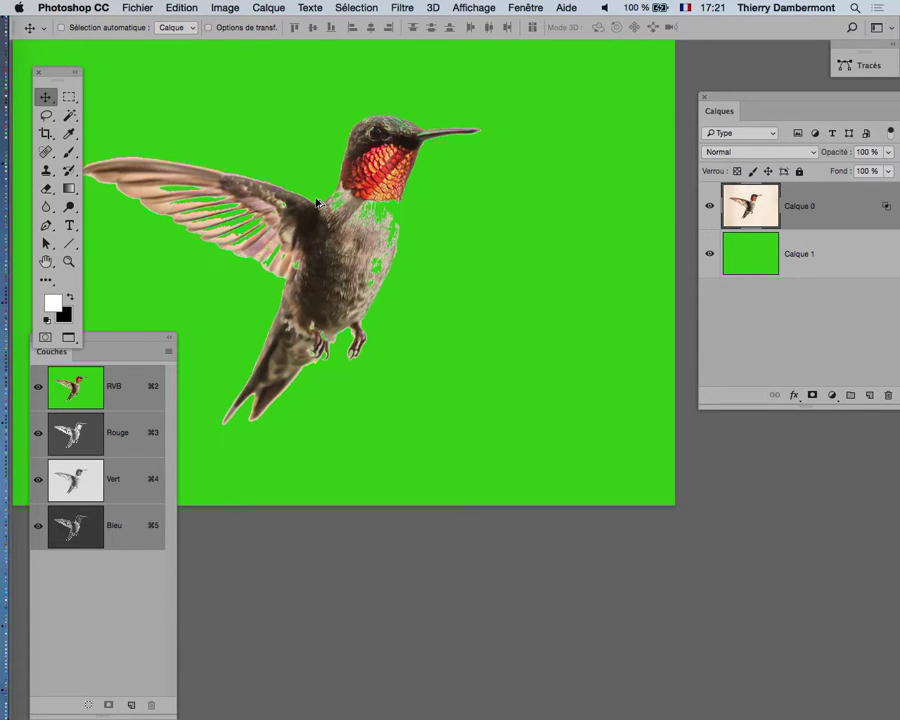
{"action": "scroll", "coordinate": [316, 203], "scroll_direction": "up", "scroll_amount": 1}
{"action": "left_click_drag", "start_coordinate": [757, 98], "coordinate": [258, 407]}
{"action": "left_click_drag", "start_coordinate": [314, 172], "coordinate": [666, 223]}
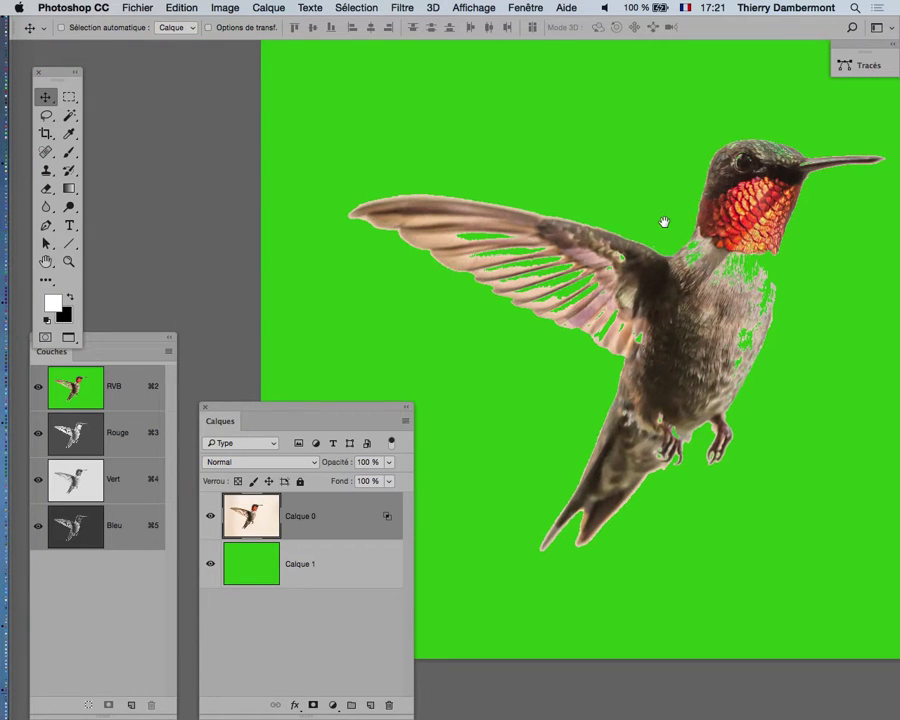
{"action": "left_click_drag", "start_coordinate": [379, 410], "coordinate": [281, 95]}
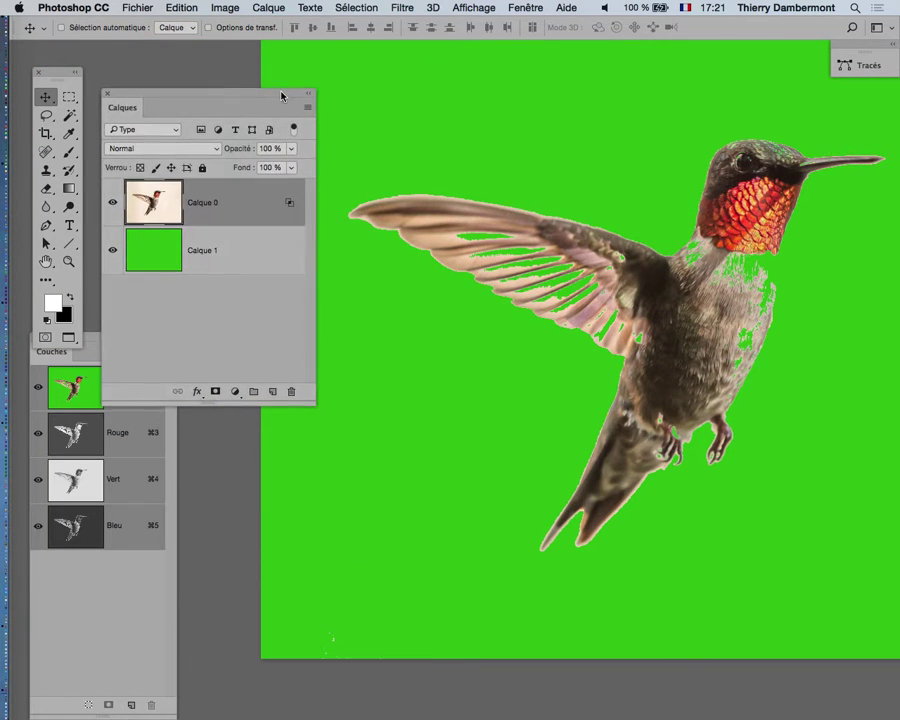
{"action": "left_click_drag", "start_coordinate": [570, 260], "coordinate": [566, 281]}
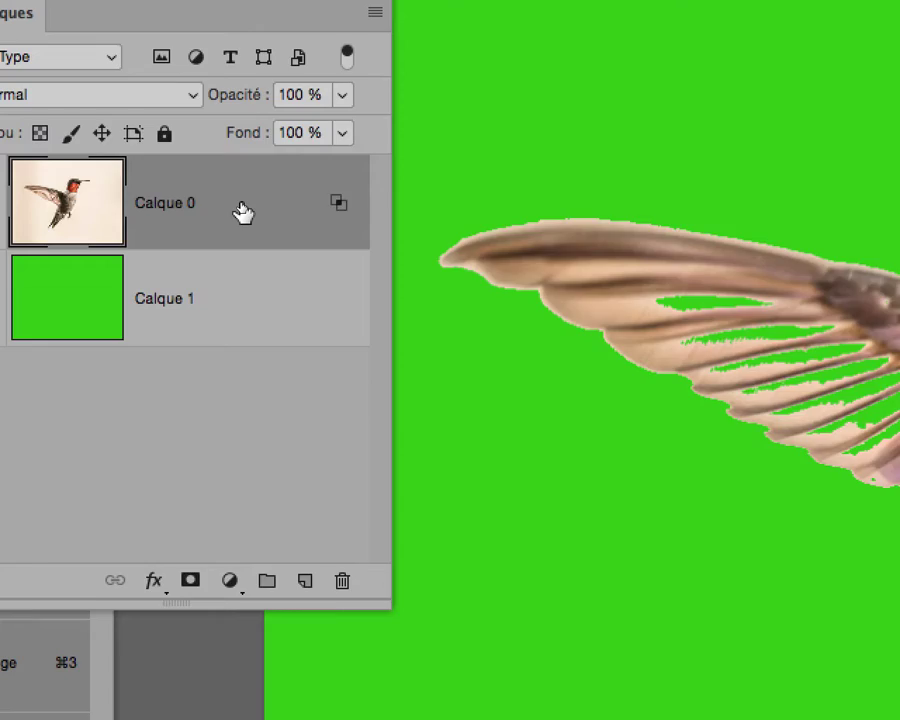
Reopen the blending options of Calque 0 and move the dialog clear of the bird's body
{"action": "double_click", "coordinate": [241, 208]}
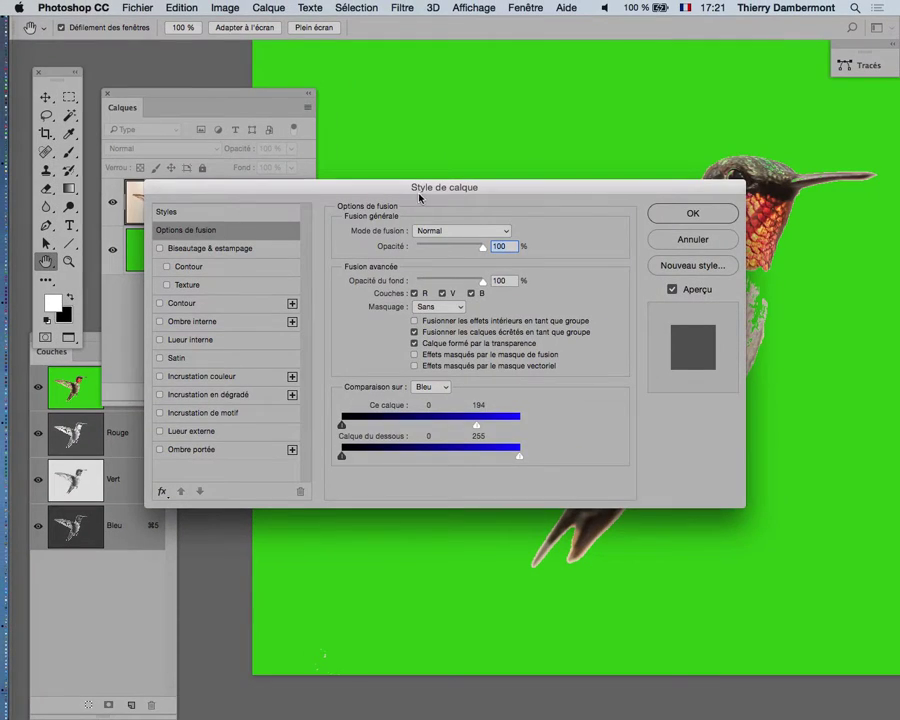
{"action": "left_click_drag", "start_coordinate": [419, 197], "coordinate": [347, 353]}
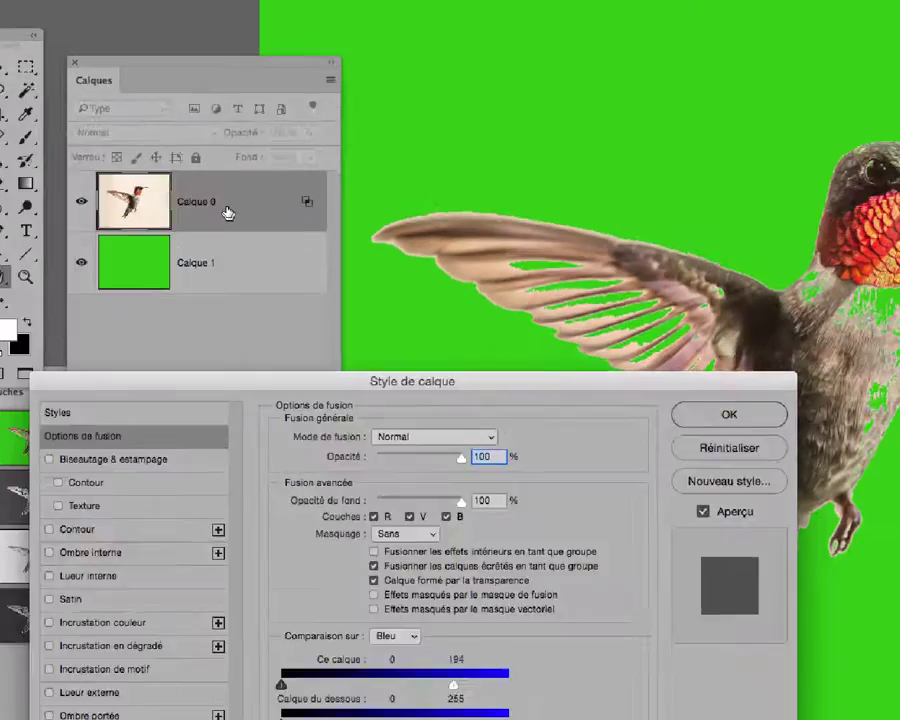
{"action": "left_click_drag", "start_coordinate": [563, 385], "coordinate": [328, 18]}
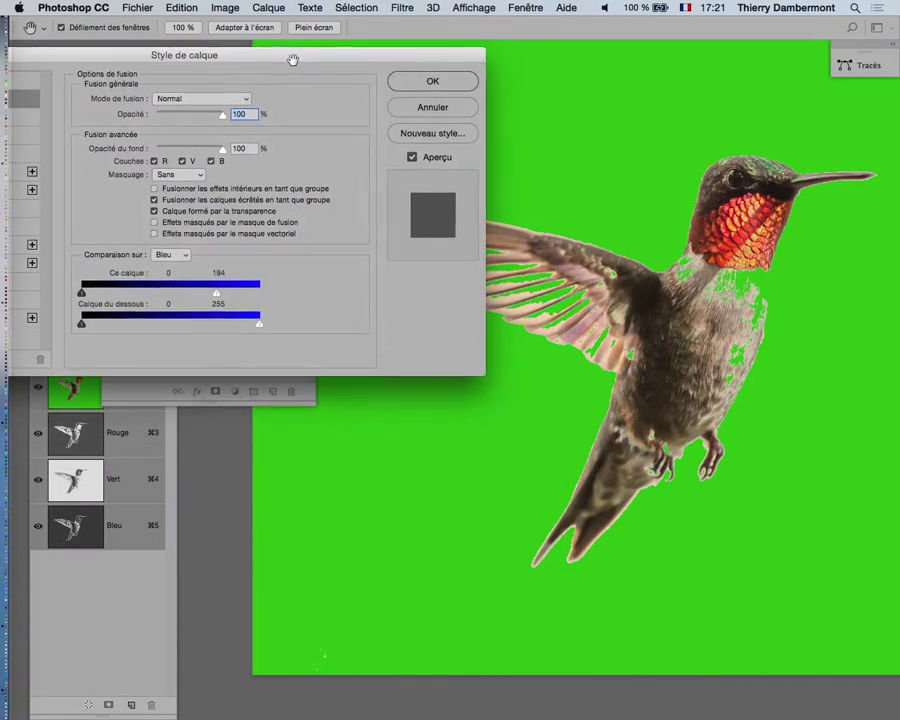
{"action": "left_click_drag", "start_coordinate": [293, 60], "coordinate": [267, 50]}
Try softening the cut-out edges by splitting the white limit of Ce calque to 157 / 209, and rejoin it at 212
{"action": "key", "text": "alt"}
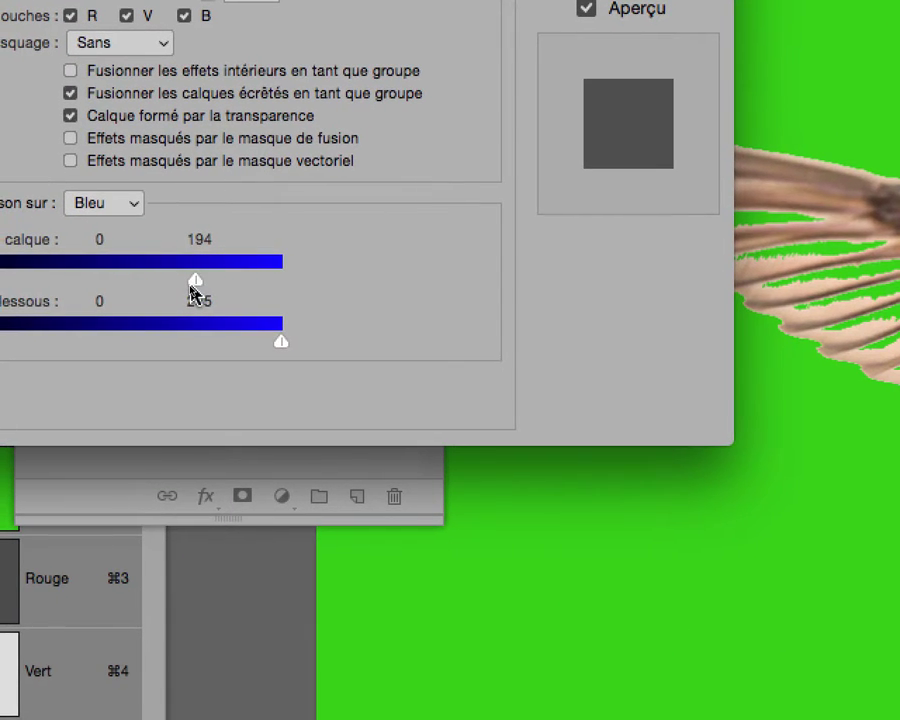
{"action": "left_click_drag", "start_coordinate": [187, 290], "coordinate": [178, 289]}
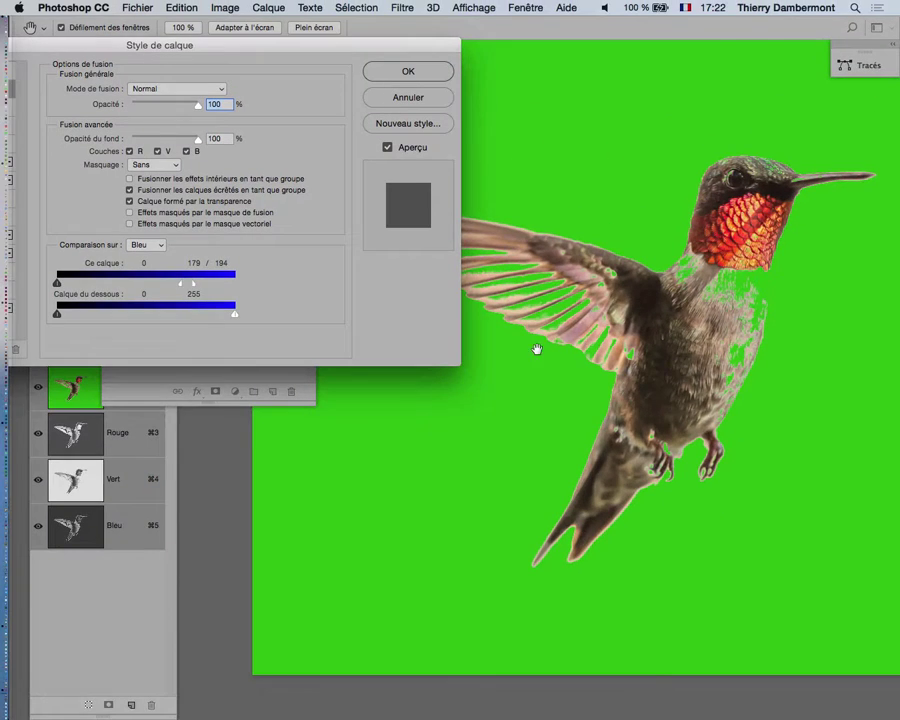
{"action": "mouse_move", "coordinate": [181, 287]}
{"action": "left_mouse_down"}
{"action": "mouse_move", "coordinate": [166, 287]}
{"action": "mouse_move", "coordinate": [211, 287]}
{"action": "mouse_move", "coordinate": [169, 287]}
{"action": "left_mouse_up"}
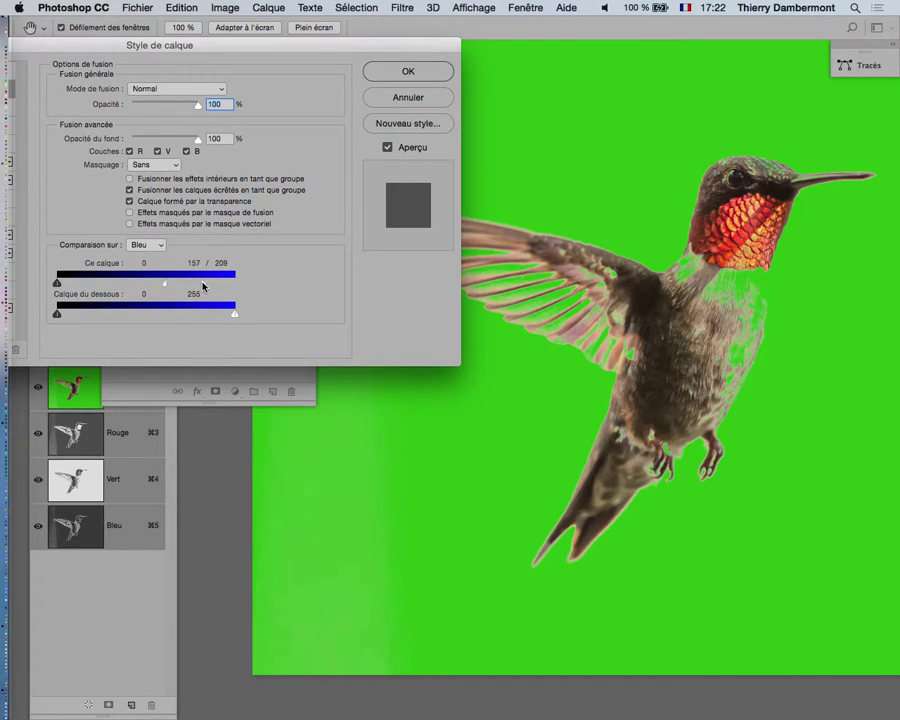
{"action": "left_click_drag", "start_coordinate": [164, 287], "coordinate": [208, 284]}
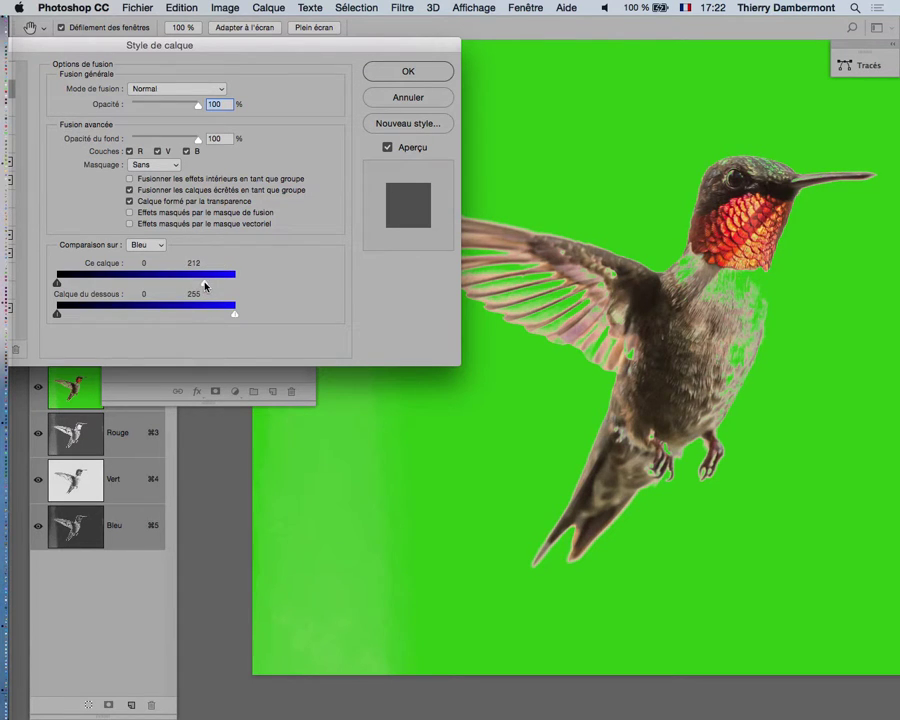
Set the white limit of Ce calque to 195 and split it to 170 / 195 to soften the chest feather edges
{"action": "scroll", "coordinate": [784, 304], "scroll_direction": "up", "scroll_amount": 2}
{"action": "scroll", "coordinate": [784, 304], "scroll_direction": "up", "scroll_amount": 5}
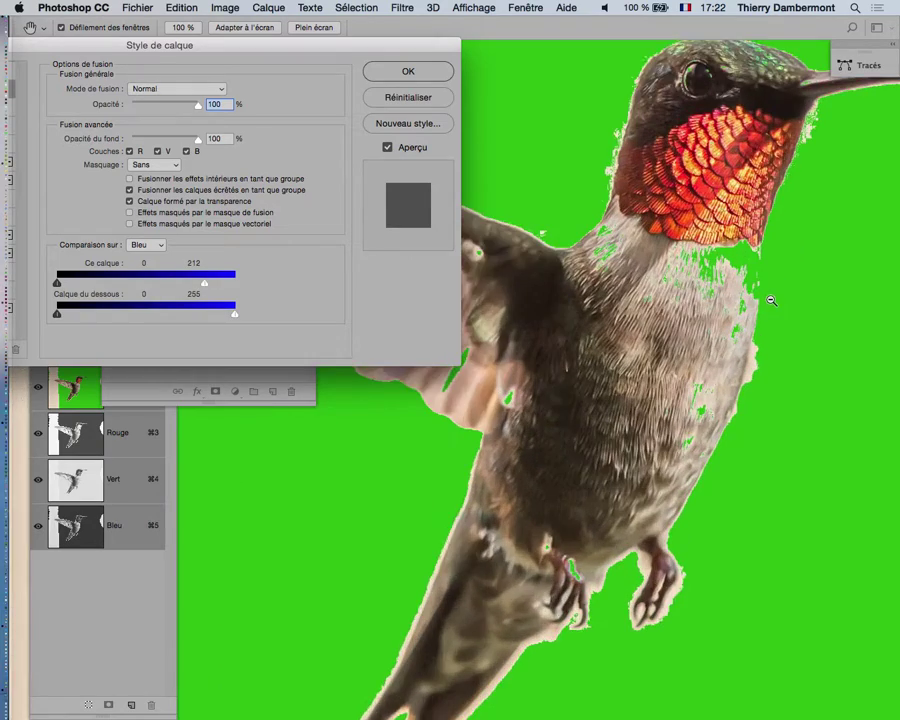
{"action": "scroll", "coordinate": [741, 292], "scroll_direction": "up", "scroll_amount": 2}
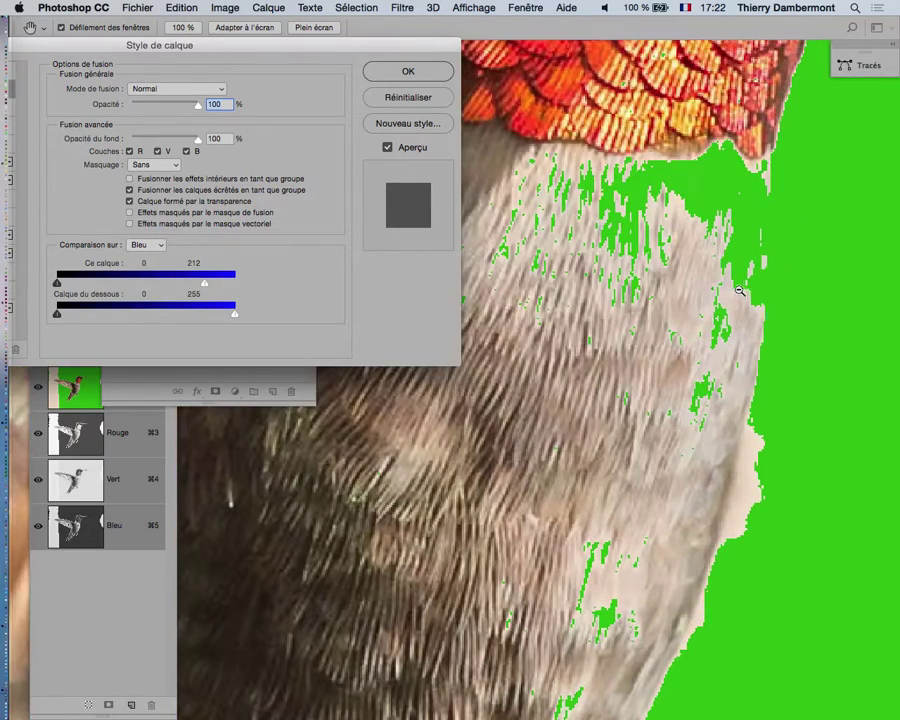
{"action": "left_click_drag", "start_coordinate": [203, 286], "coordinate": [190, 287]}
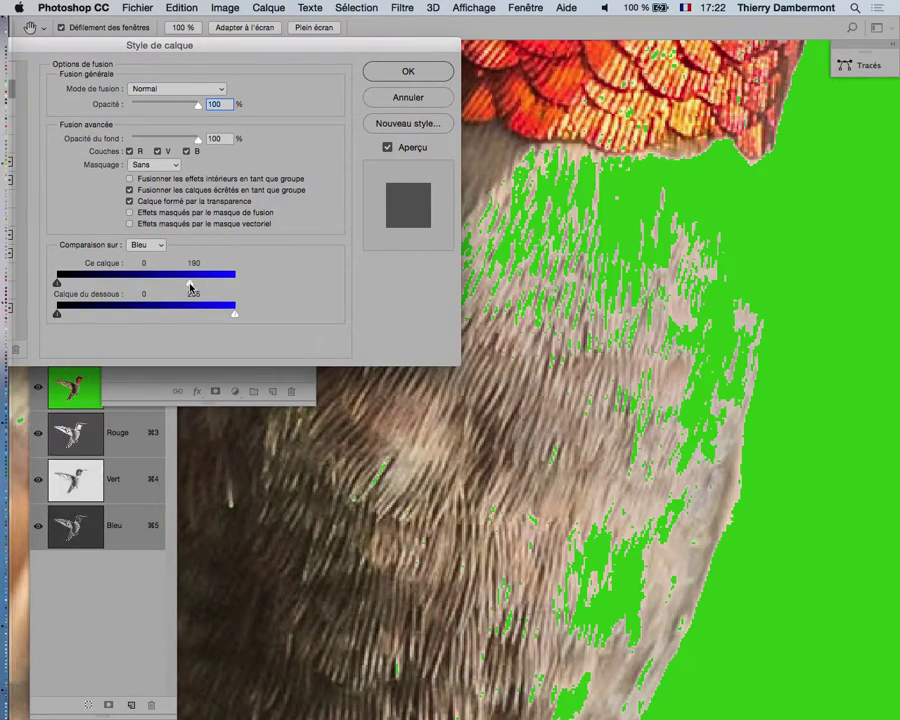
{"action": "scroll", "coordinate": [760, 530], "scroll_direction": "up", "scroll_amount": 3}
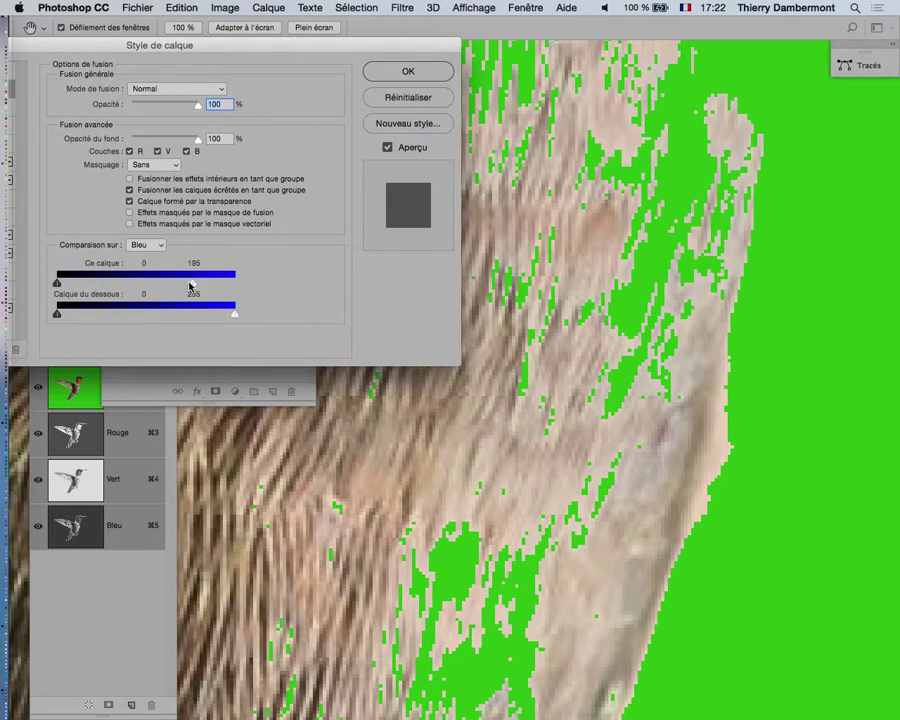
{"action": "left_click_drag", "start_coordinate": [189, 285], "coordinate": [177, 287], "text": "alt"}
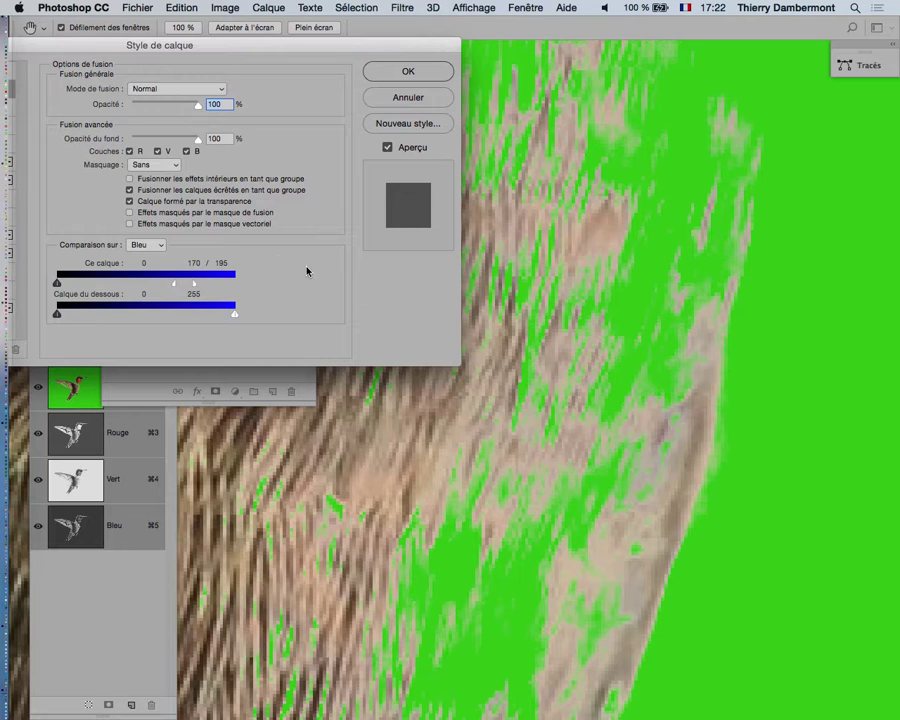
{"action": "left_click_drag", "start_coordinate": [196, 287], "coordinate": [195, 287]}
Check the softened cut-out on the whole bird against the green background and apply the blending options
{"action": "left_click", "coordinate": [568, 506], "text": "alt+super"}
{"action": "left_click", "coordinate": [568, 506], "text": "alt+super"}
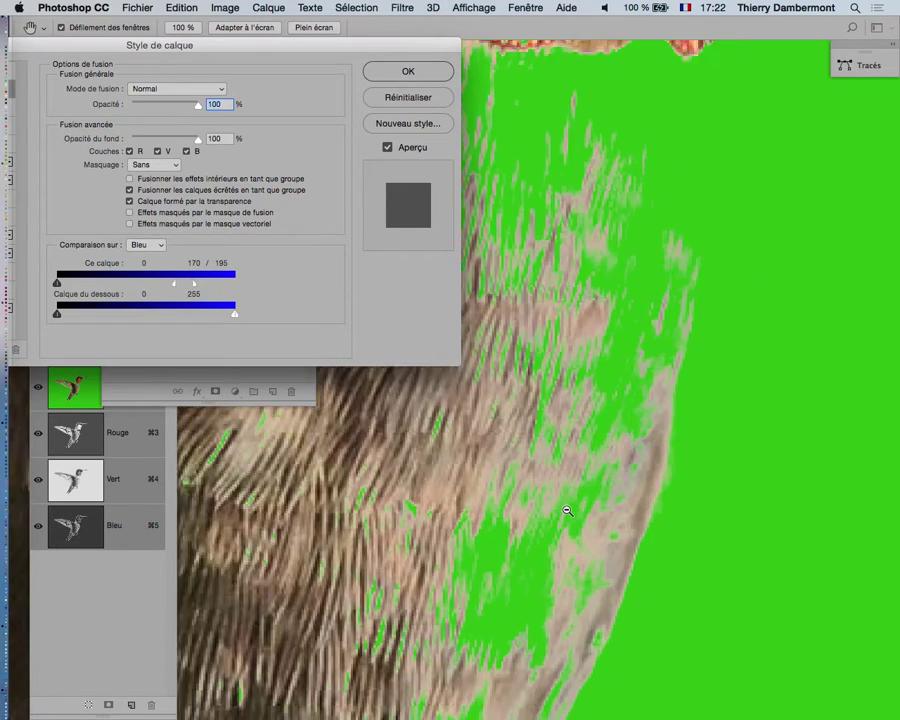
{"action": "left_click", "coordinate": [570, 508], "text": "alt+super"}
{"action": "left_click", "coordinate": [570, 508], "text": "alt+super"}
{"action": "left_click", "coordinate": [569, 507], "text": "alt+super"}
{"action": "left_click", "coordinate": [568, 507], "text": "alt+super"}
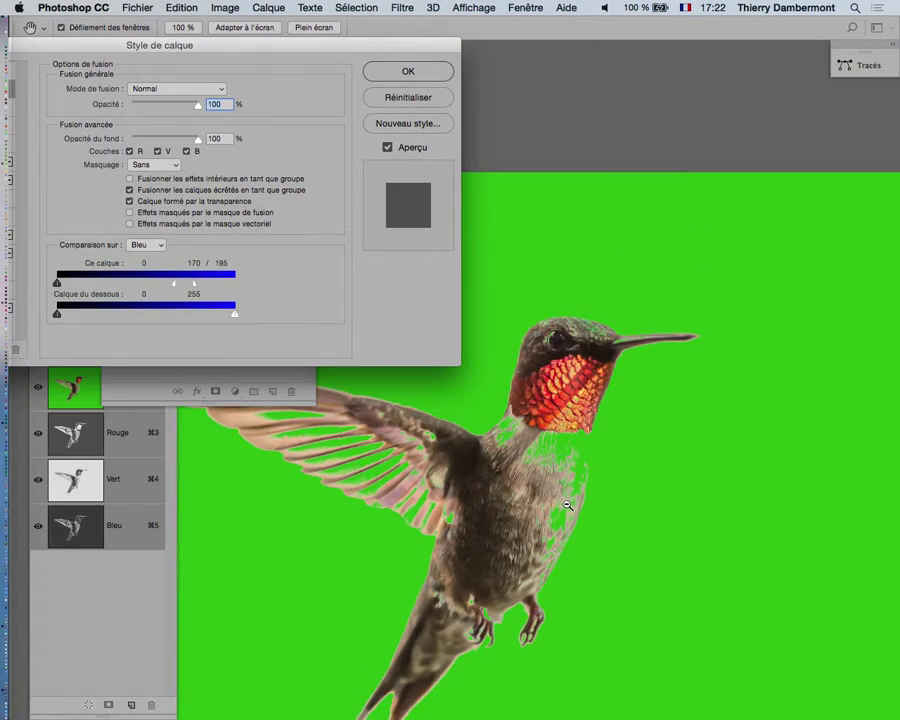
{"action": "left_click", "coordinate": [567, 506], "text": "alt+super"}
{"action": "left_click", "coordinate": [567, 506], "text": "alt+super"}
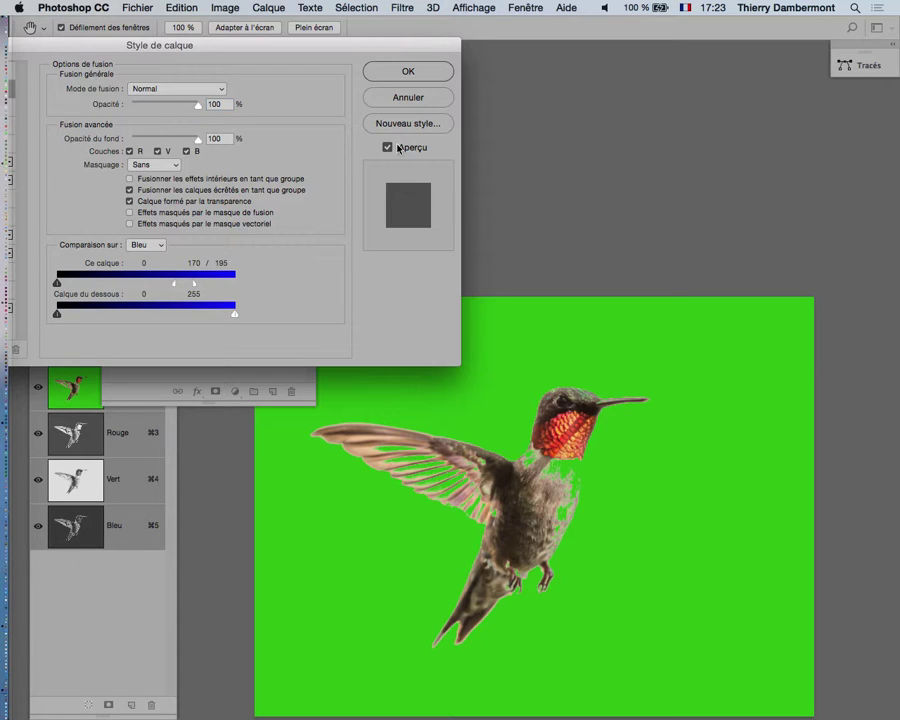
{"action": "left_click", "coordinate": [402, 73]}
Save the document in Photoshop format with its layers kept, in the birds folder
{"action": "left_click", "coordinate": [133, 7]}
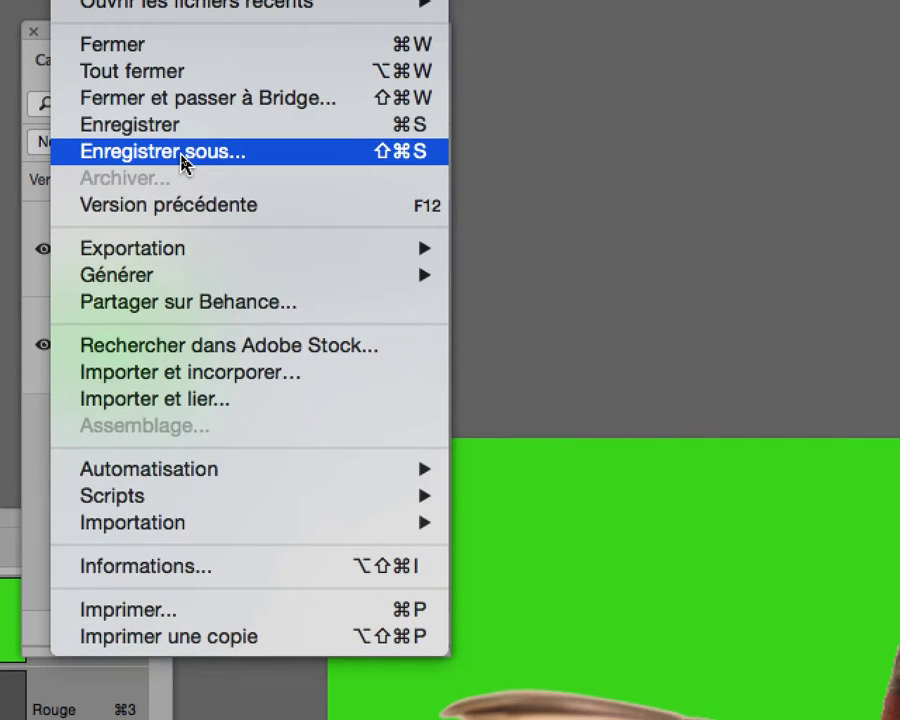
{"action": "left_click", "coordinate": [183, 157]}
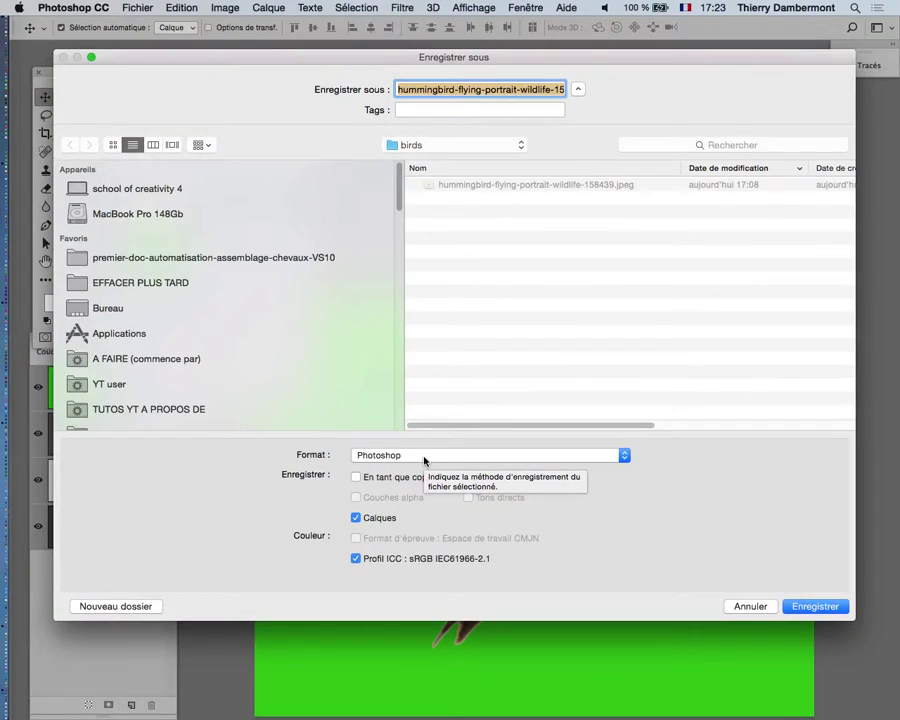
{"action": "left_click_drag", "start_coordinate": [855, 621], "coordinate": [652, 533]}
{"action": "left_click_drag", "start_coordinate": [197, 57], "coordinate": [469, 69]}
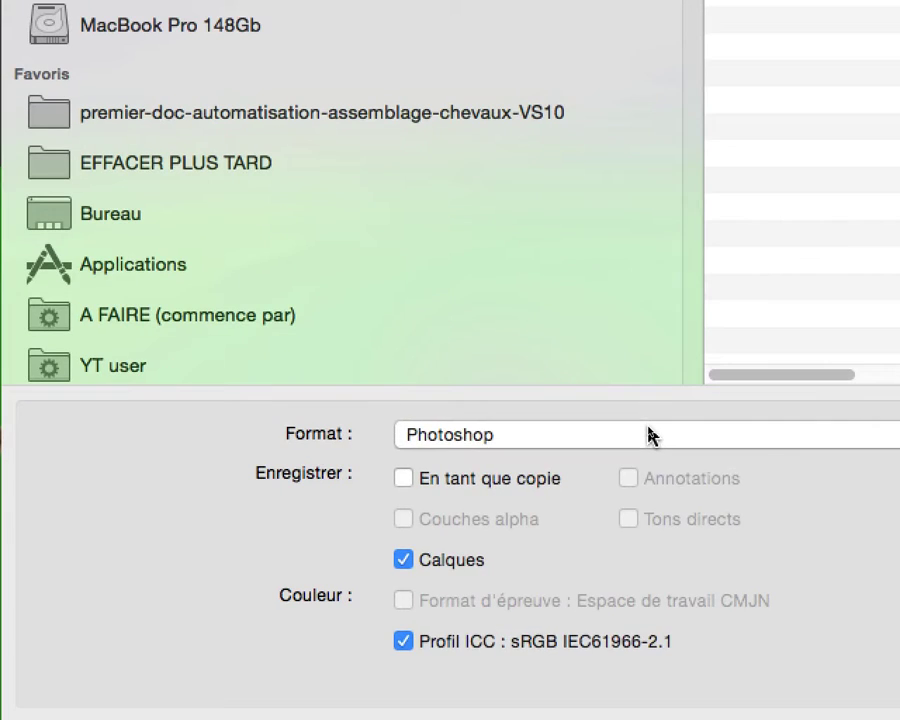
{"action": "left_click", "coordinate": [648, 430]}
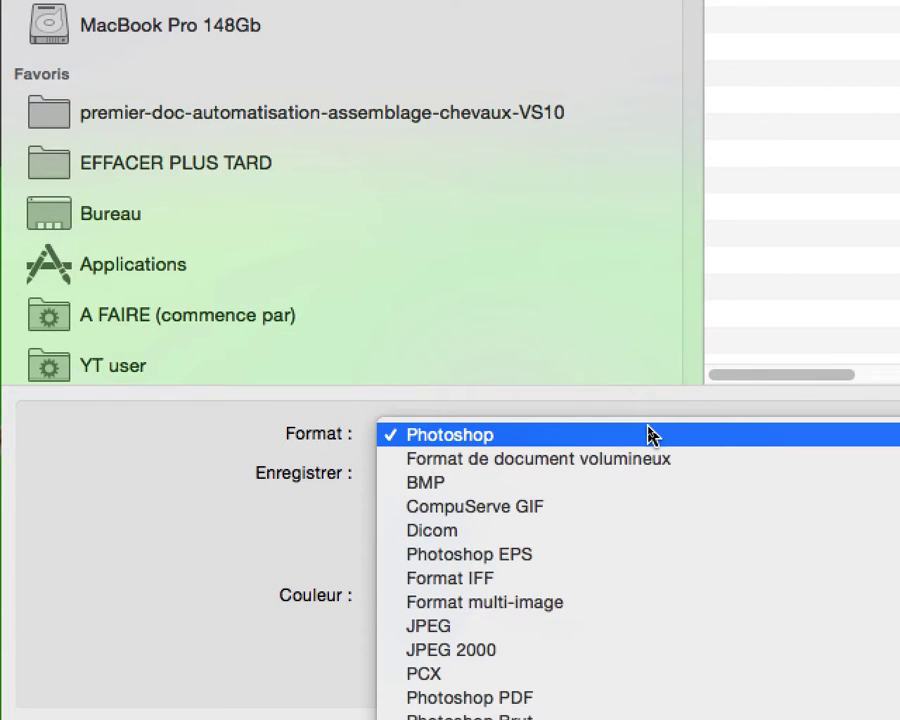
{"action": "left_click", "coordinate": [648, 435]}
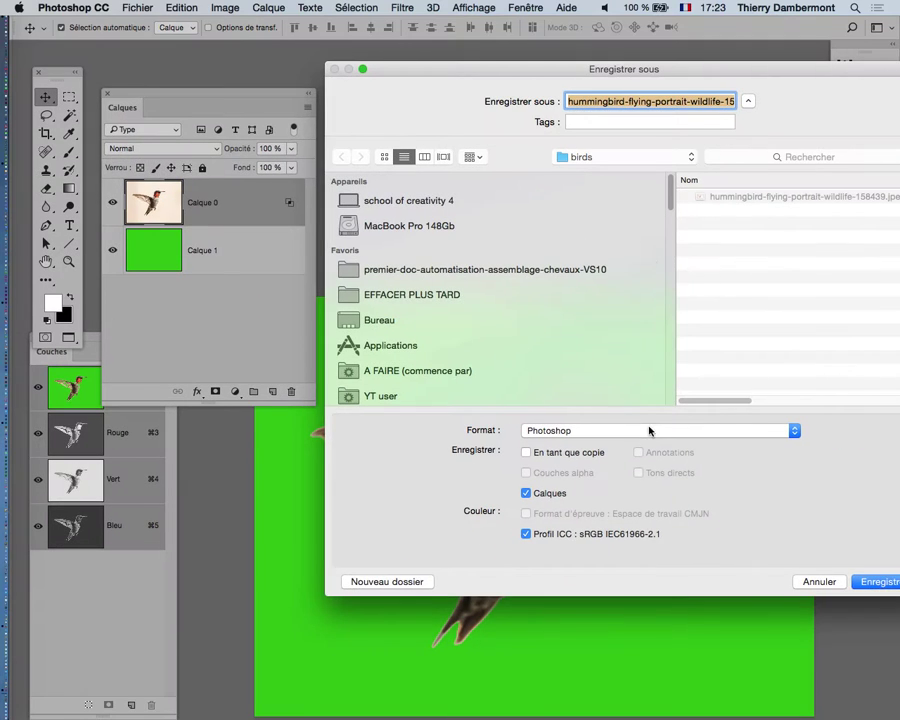
{"action": "left_click_drag", "start_coordinate": [676, 78], "coordinate": [458, 30]}
{"action": "left_click", "coordinate": [664, 544]}
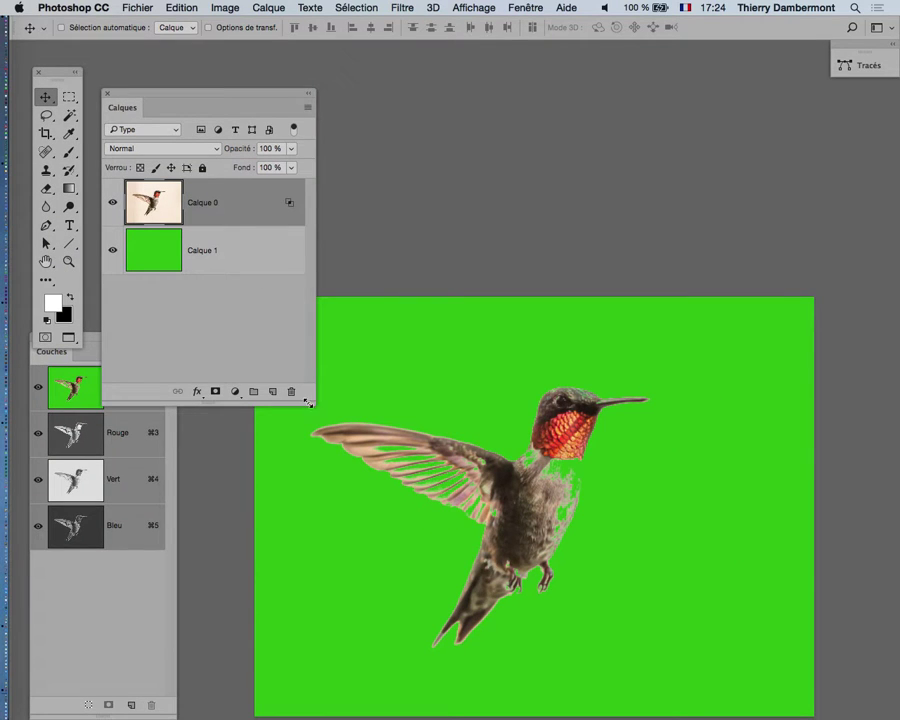
Duplicate Calque 0 and reset the copy's blue white limit of Ce calque to 255 in its blending options
{"action": "left_click_drag", "start_coordinate": [317, 399], "coordinate": [381, 348]}
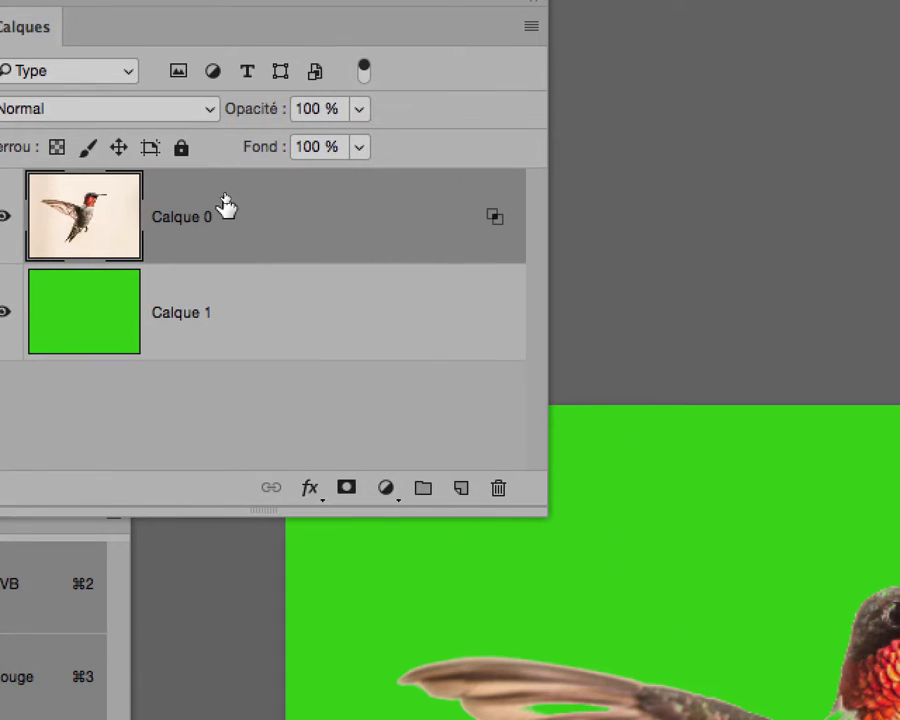
{"action": "left_click_drag", "start_coordinate": [229, 207], "coordinate": [311, 317]}
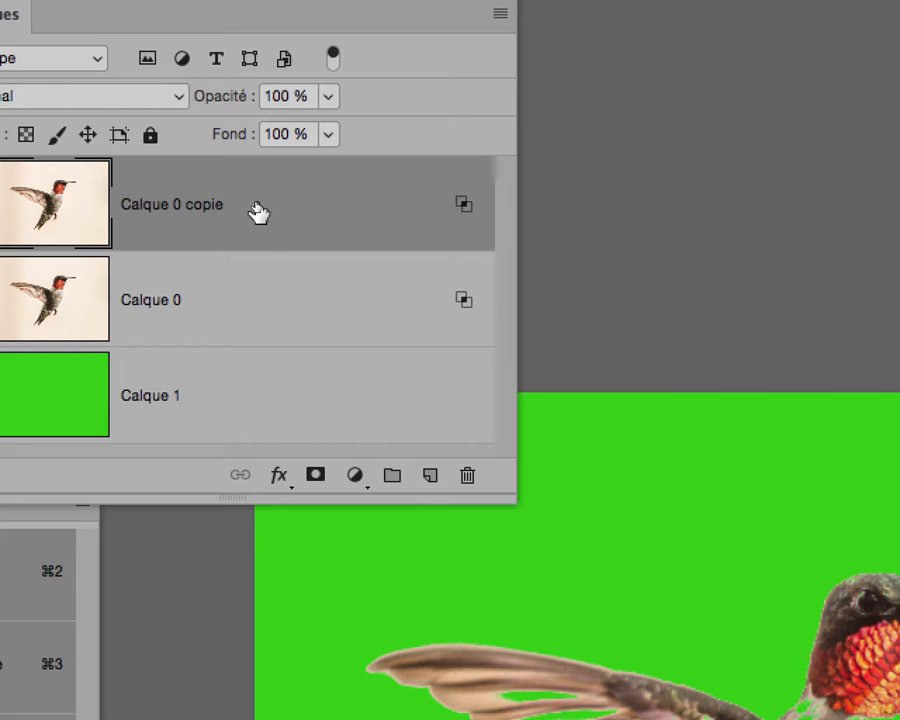
{"action": "double_click", "coordinate": [258, 212]}
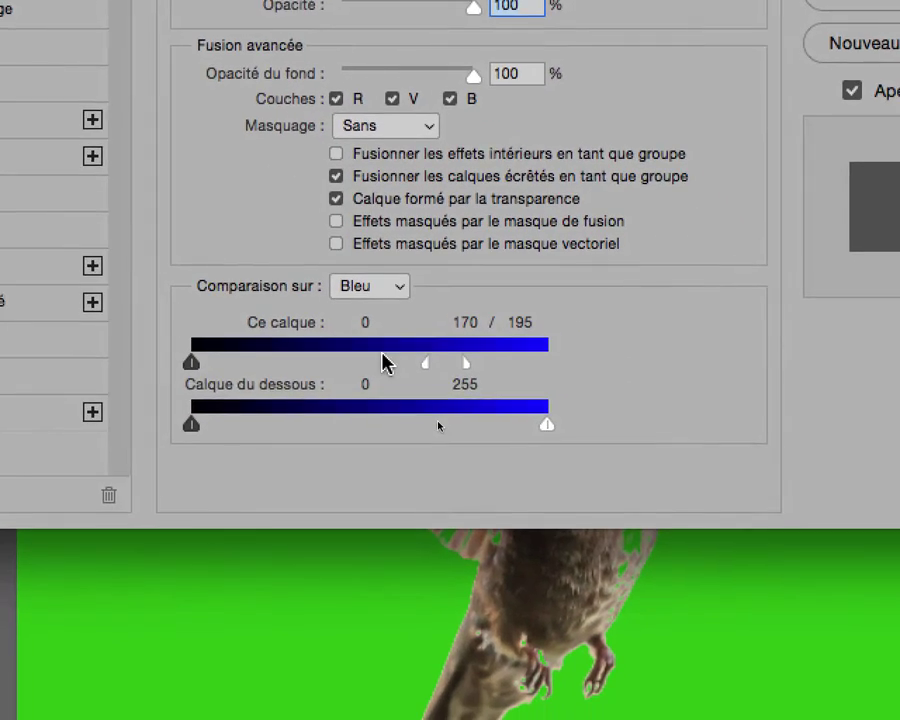
{"action": "left_click_drag", "start_coordinate": [425, 363], "coordinate": [521, 358]}
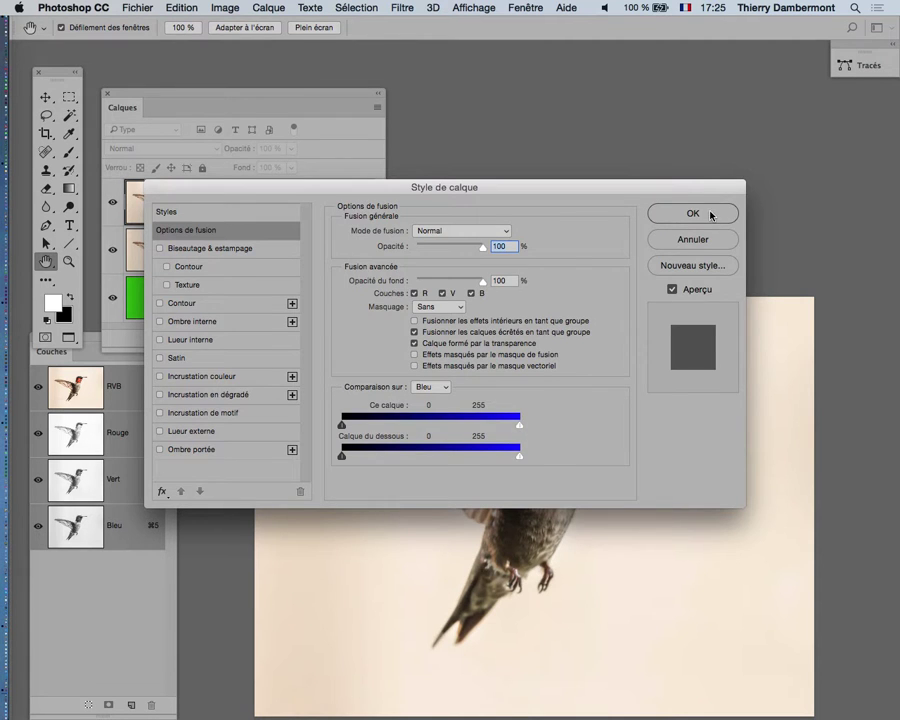
{"action": "left_click", "coordinate": [711, 215]}
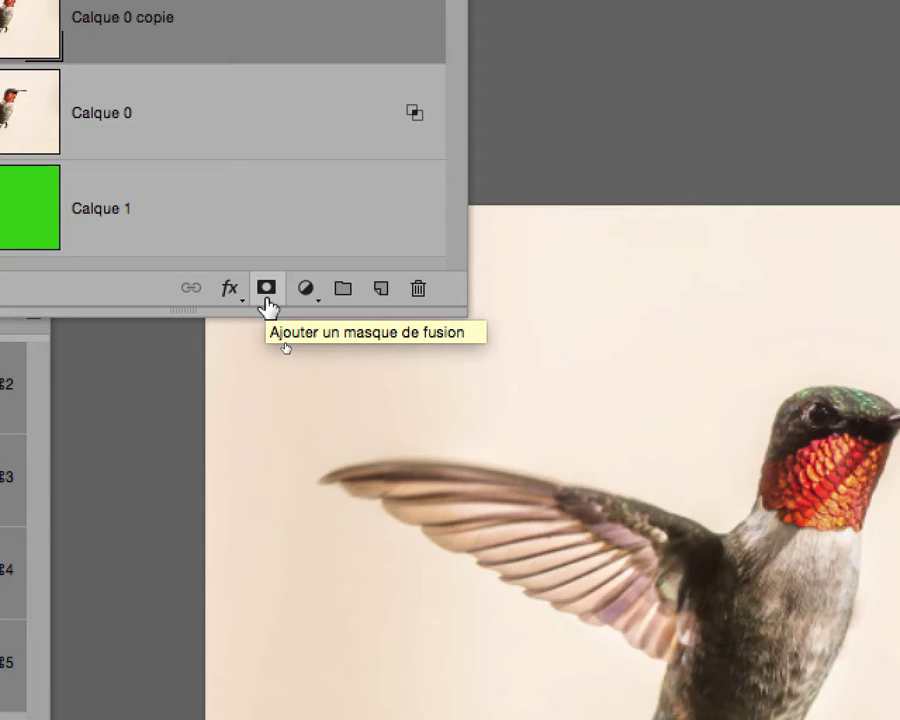
Add a layer mask that hides everything (Tout masquer) to Calque 0 copie
{"action": "left_click", "coordinate": [266, 290], "text": "alt"}
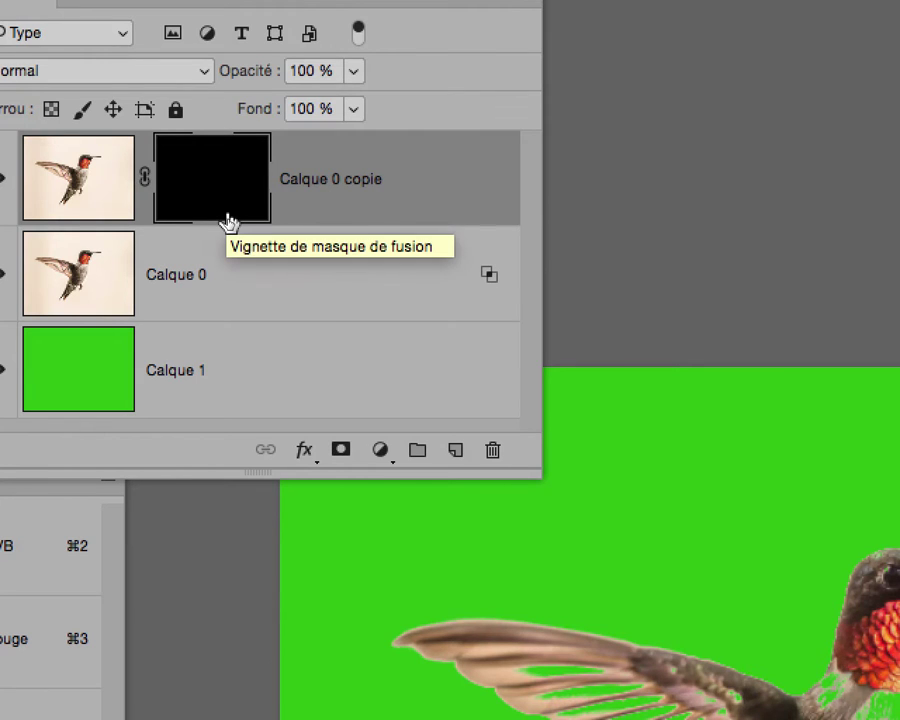
{"action": "key", "text": "super+z"}
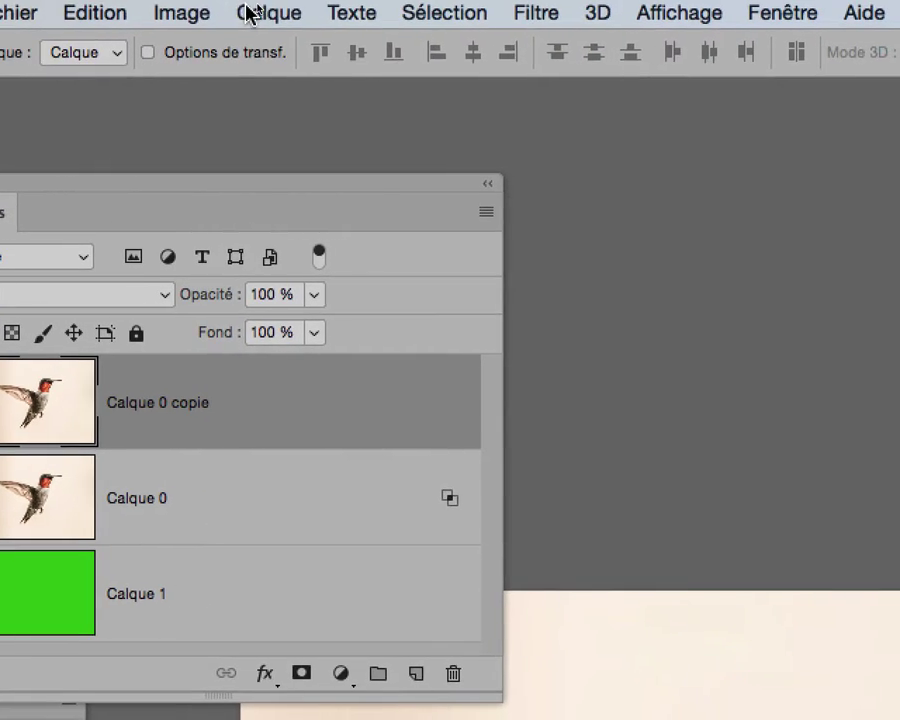
{"action": "left_click", "coordinate": [250, 12]}
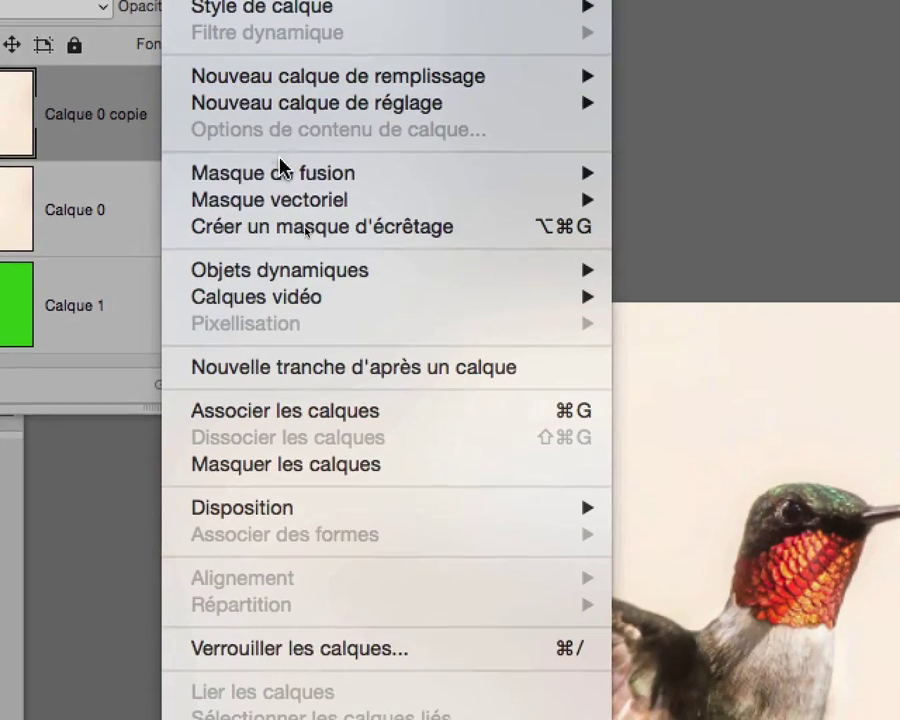
{"action": "mouse_move", "coordinate": [285, 171]}
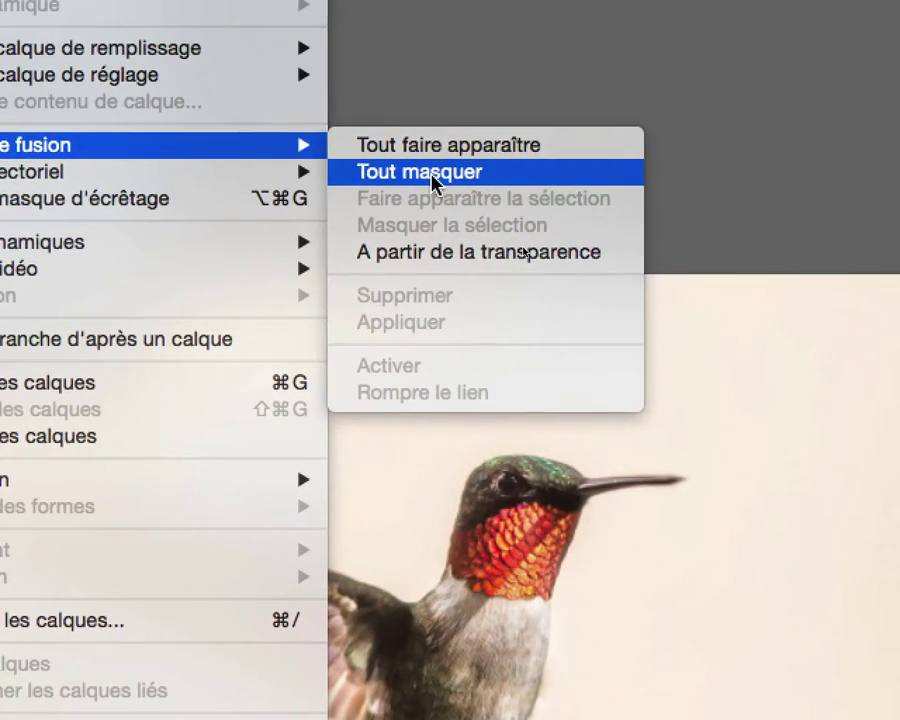
{"action": "left_click", "coordinate": [432, 180]}
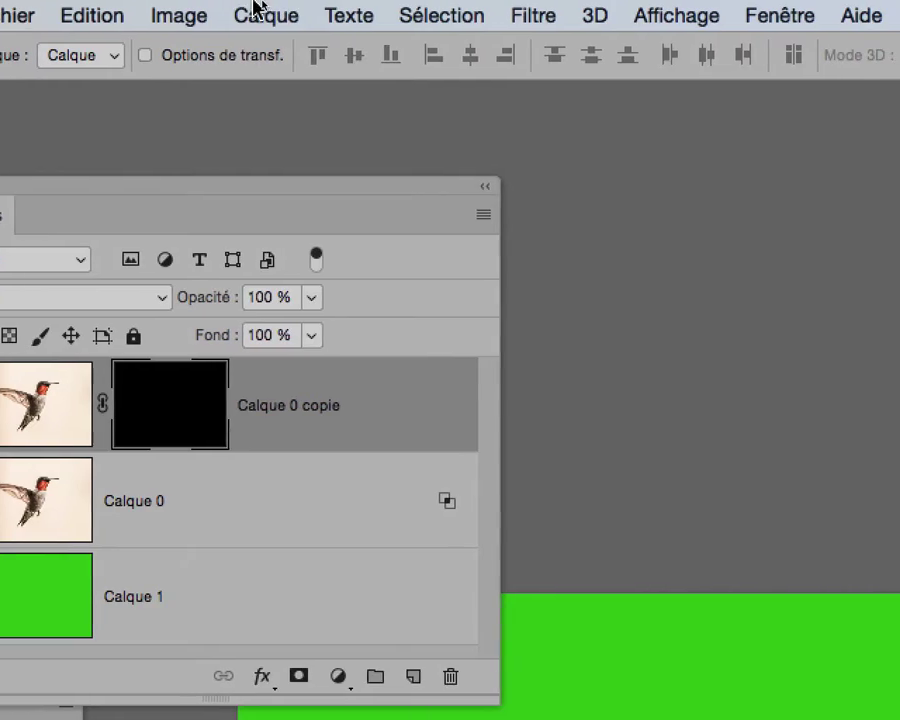
{"action": "left_click", "coordinate": [258, 10]}
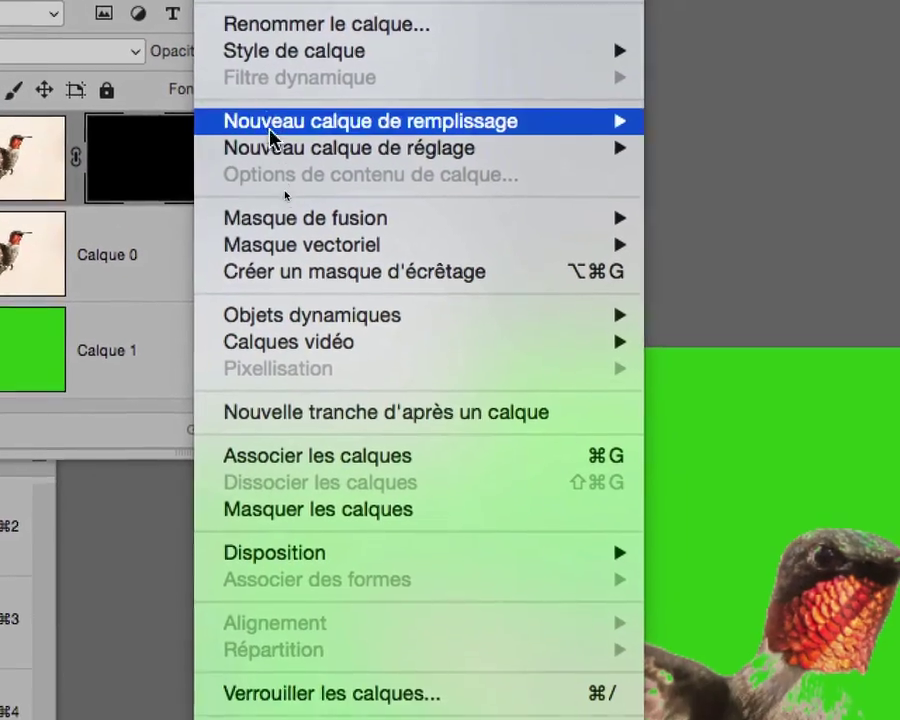
{"action": "mouse_move", "coordinate": [300, 316]}
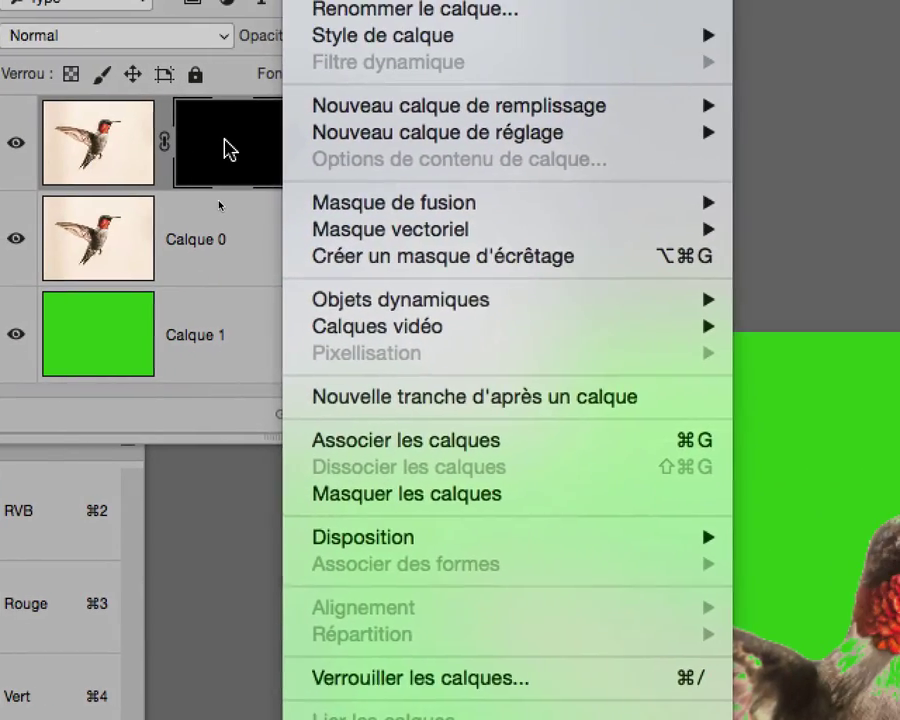
{"action": "left_click", "coordinate": [228, 150]}
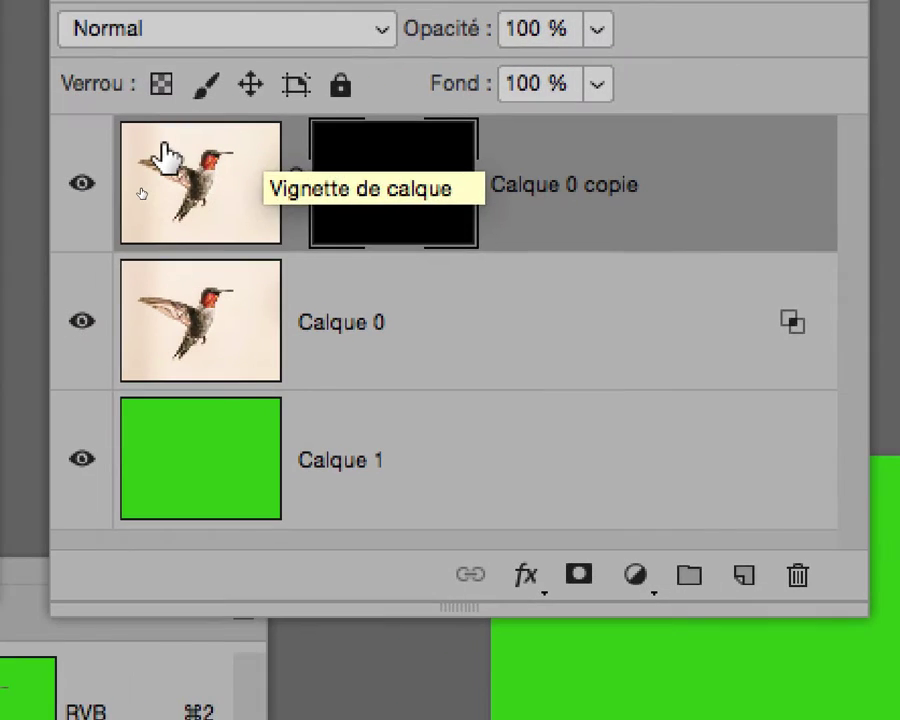
Switch between the image thumbnail and the mask of Calque 0 copie, ending with the mask active
{"action": "left_click", "coordinate": [30, 163]}
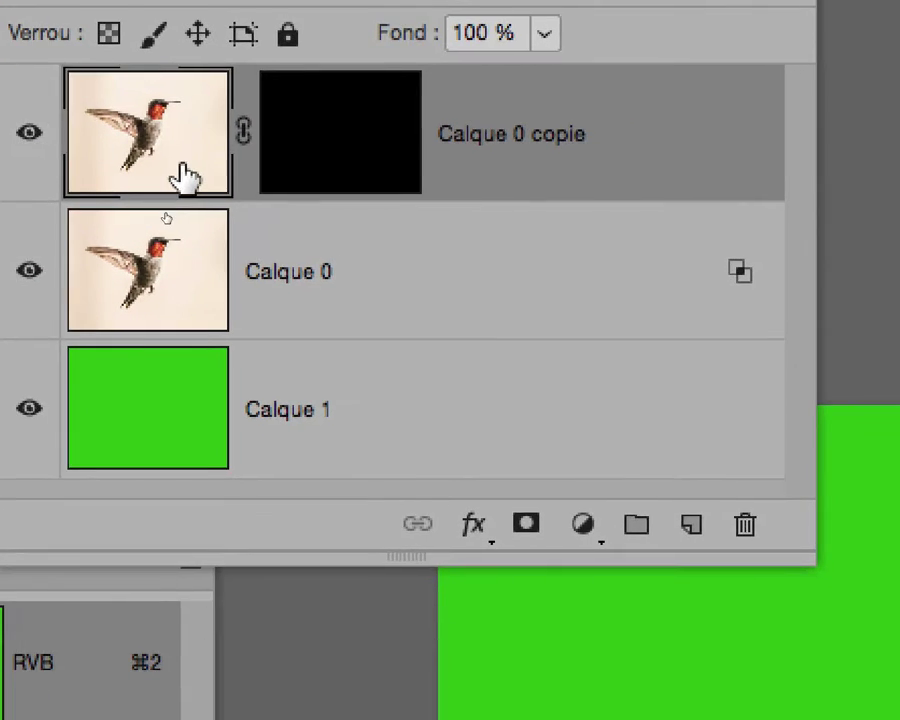
{"action": "left_click", "coordinate": [352, 170]}
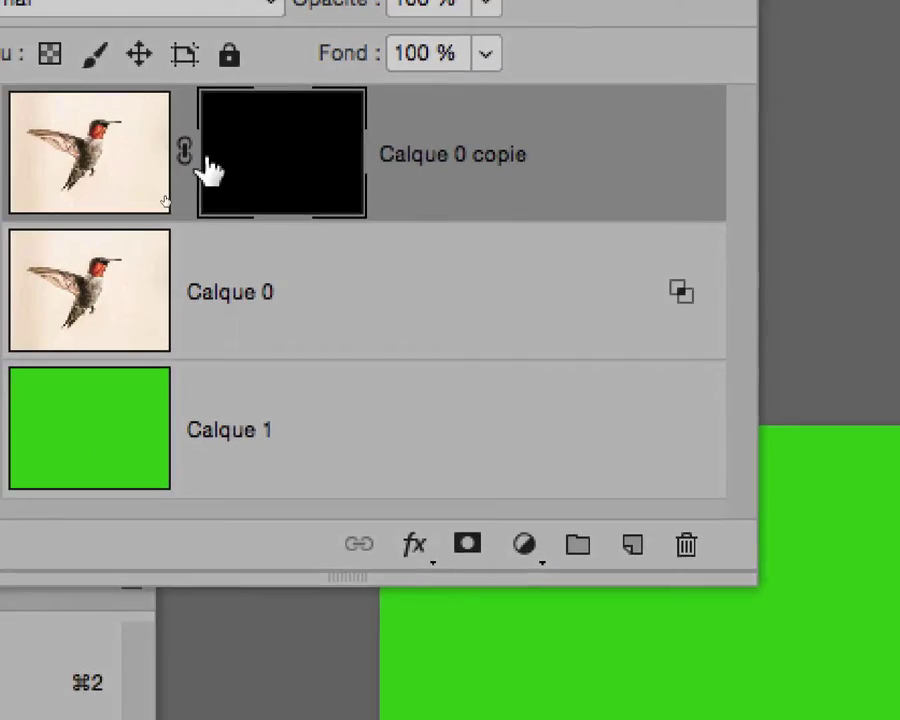
{"action": "left_click", "coordinate": [101, 141]}
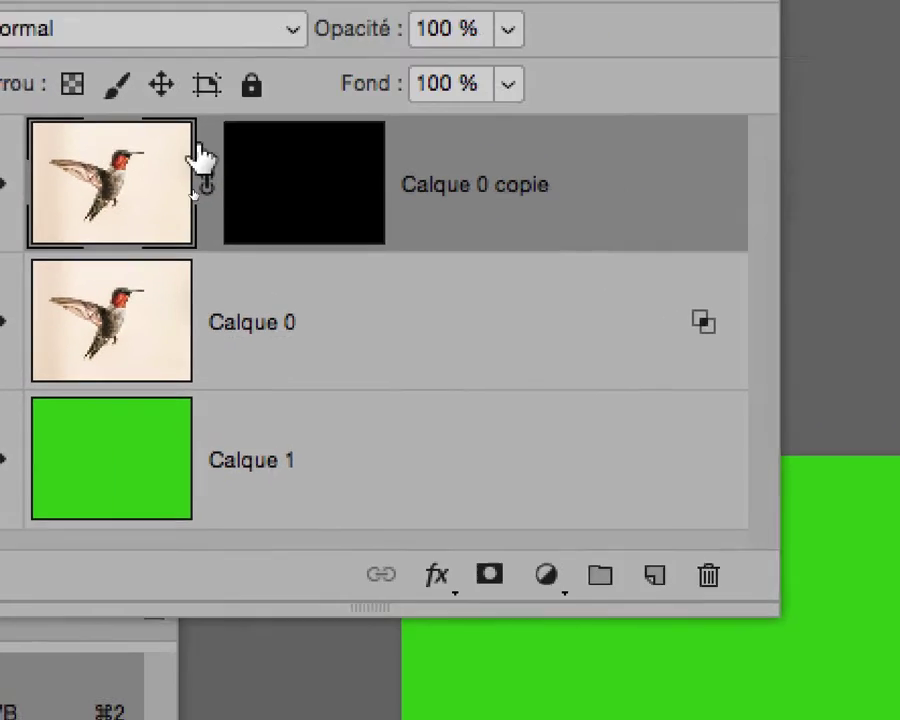
{"action": "left_click", "coordinate": [251, 147]}
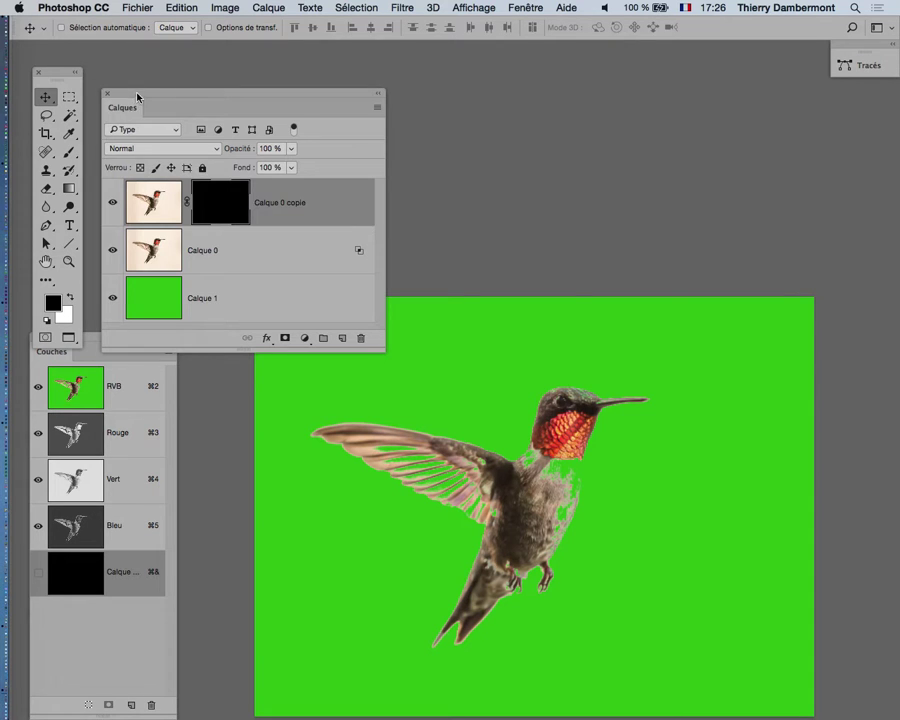
Move the Calques panel away from the bird's wing and select the standard Brush tool (Outil Pinceau)
{"action": "left_click_drag", "start_coordinate": [137, 97], "coordinate": [651, 94]}
{"action": "scroll", "coordinate": [551, 494], "scroll_direction": "up", "scroll_amount": 3}
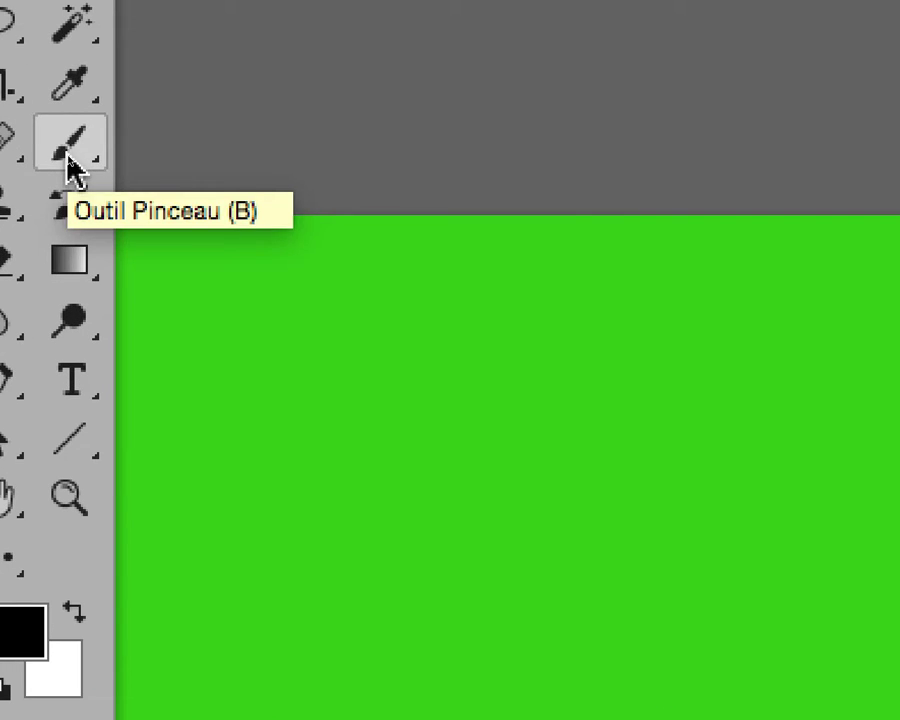
{"action": "right_click", "coordinate": [75, 170]}
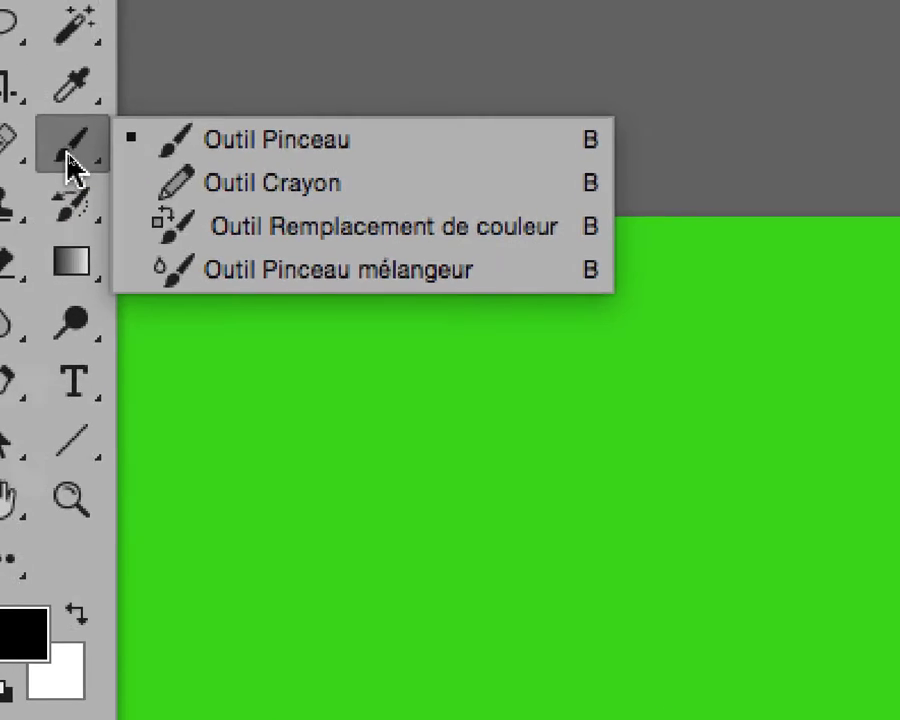
{"action": "left_click", "coordinate": [152, 140]}
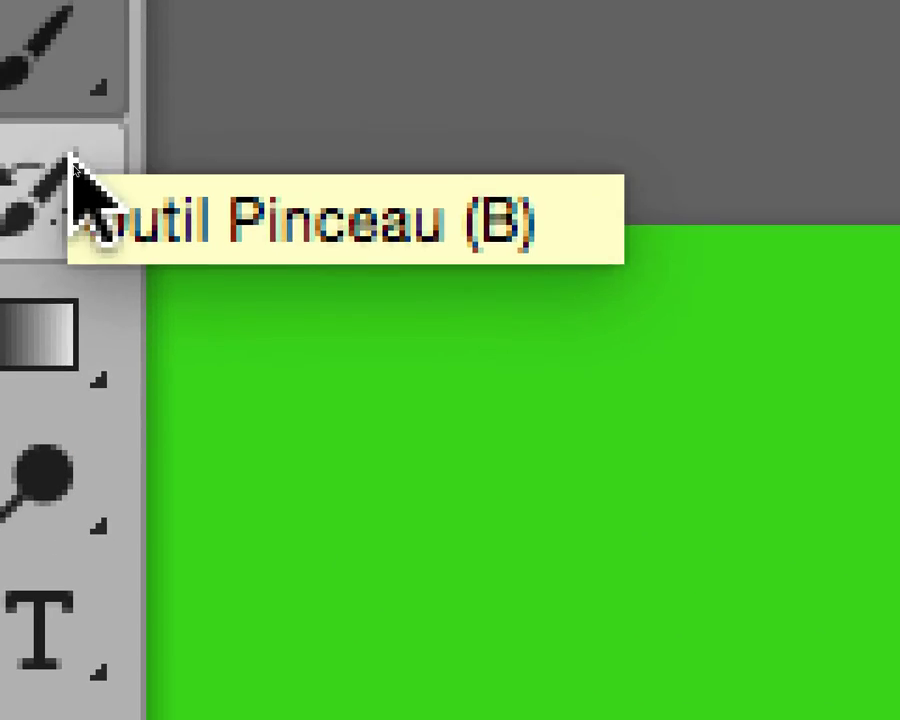
{"action": "left_click", "coordinate": [75, 230]}
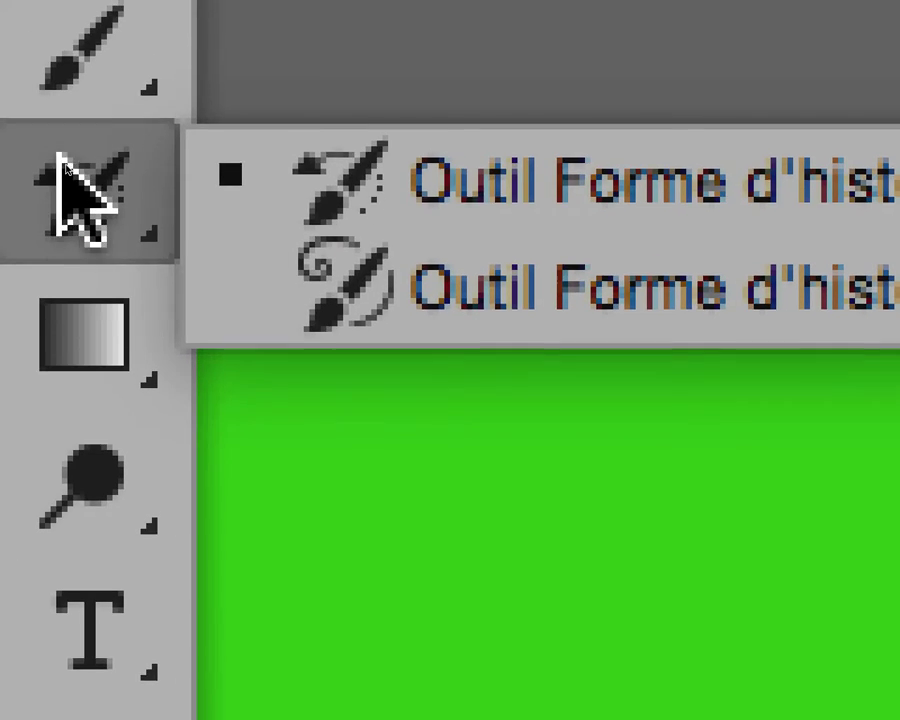
{"action": "left_click", "coordinate": [80, 30]}
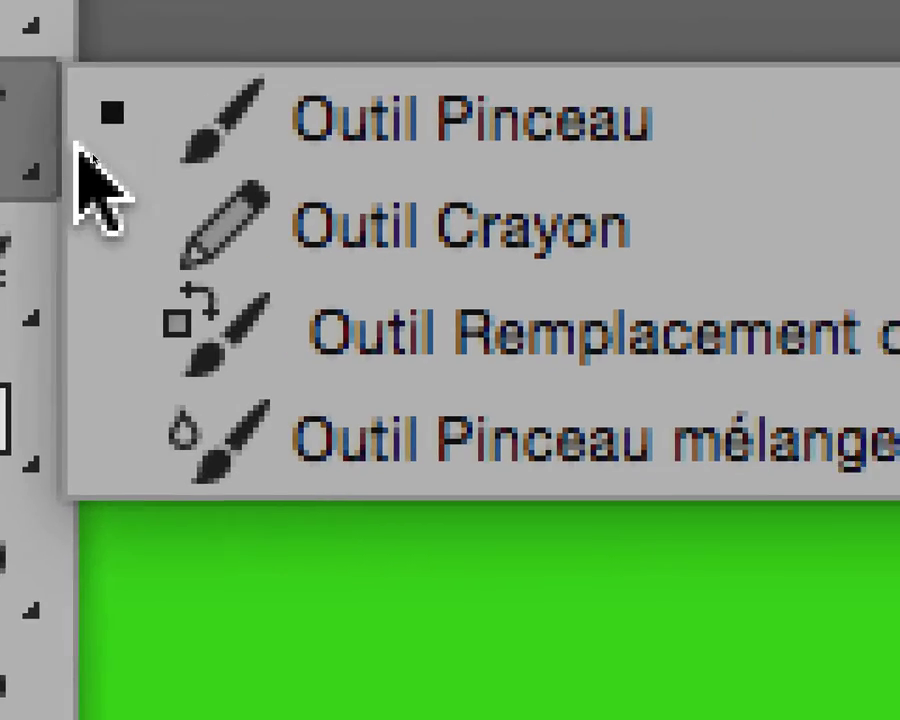
{"action": "left_click", "coordinate": [62, 150]}
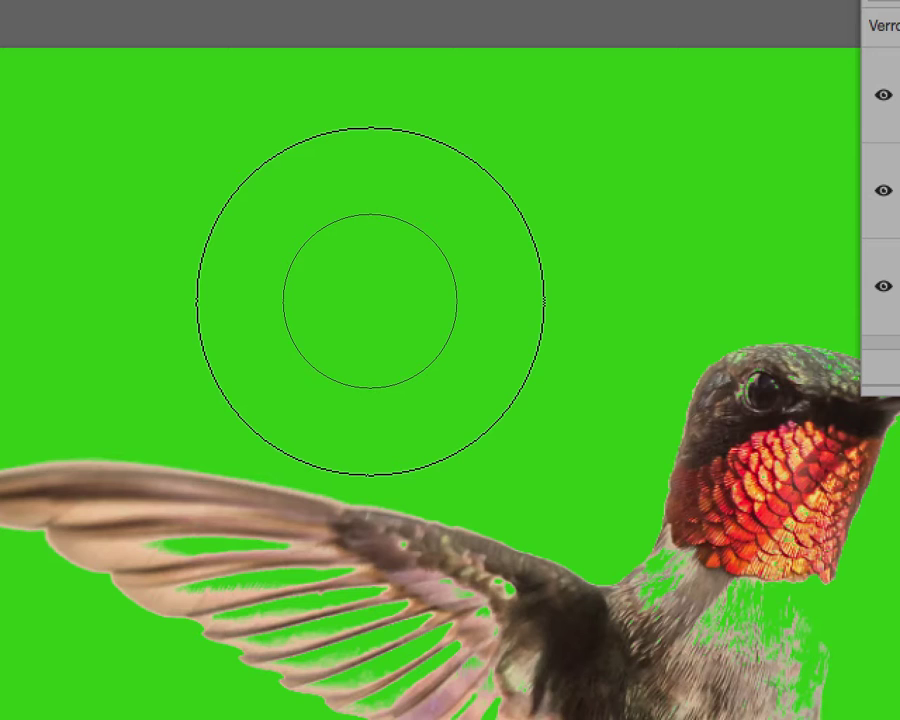
Set up the brush for the mask with size 102, white foreground, Normal mode and 100 % opacity and flow
{"action": "mouse_move", "coordinate": [370, 300]}
{"action": "left_mouse_down"}
{"action": "mouse_move", "coordinate": [326, 310]}
{"action": "mouse_move", "coordinate": [317, 299]}
{"action": "mouse_move", "coordinate": [497, 304]}
{"action": "mouse_move", "coordinate": [325, 306]}
{"action": "mouse_move", "coordinate": [303, 298]}
{"action": "mouse_move", "coordinate": [388, 298]}
{"action": "mouse_move", "coordinate": [307, 301]}
{"action": "mouse_move", "coordinate": [315, 303]}
{"action": "left_mouse_up"}
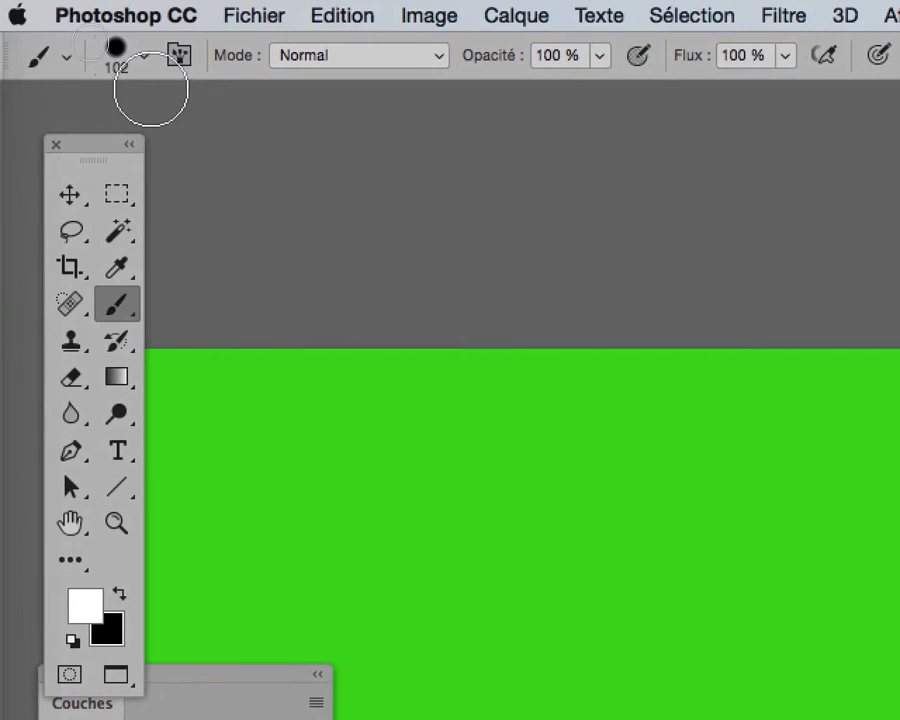
{"action": "left_click", "coordinate": [203, 60]}
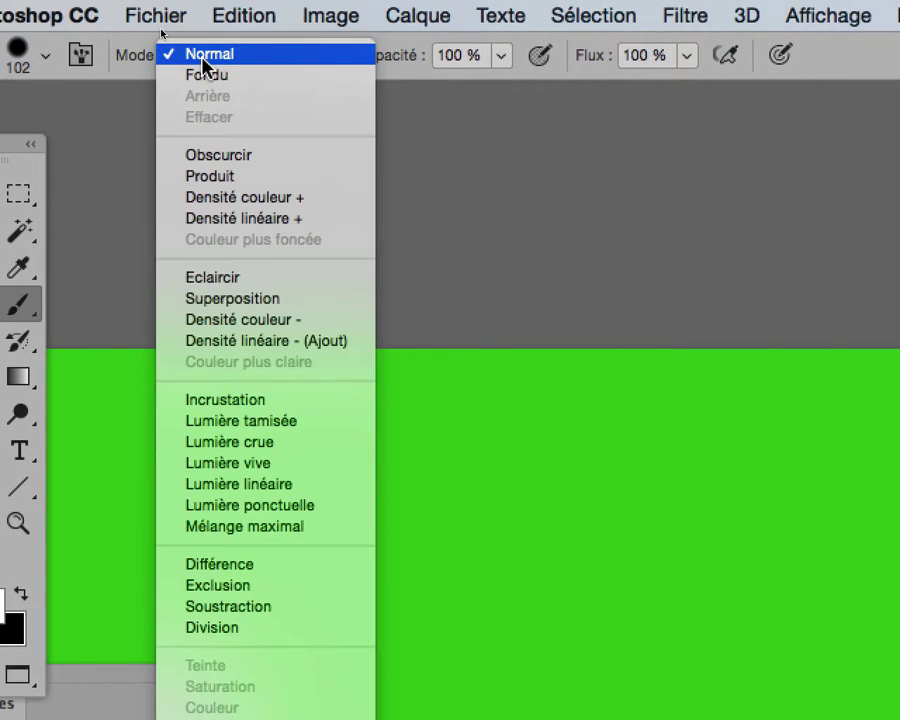
{"action": "left_click", "coordinate": [205, 60]}
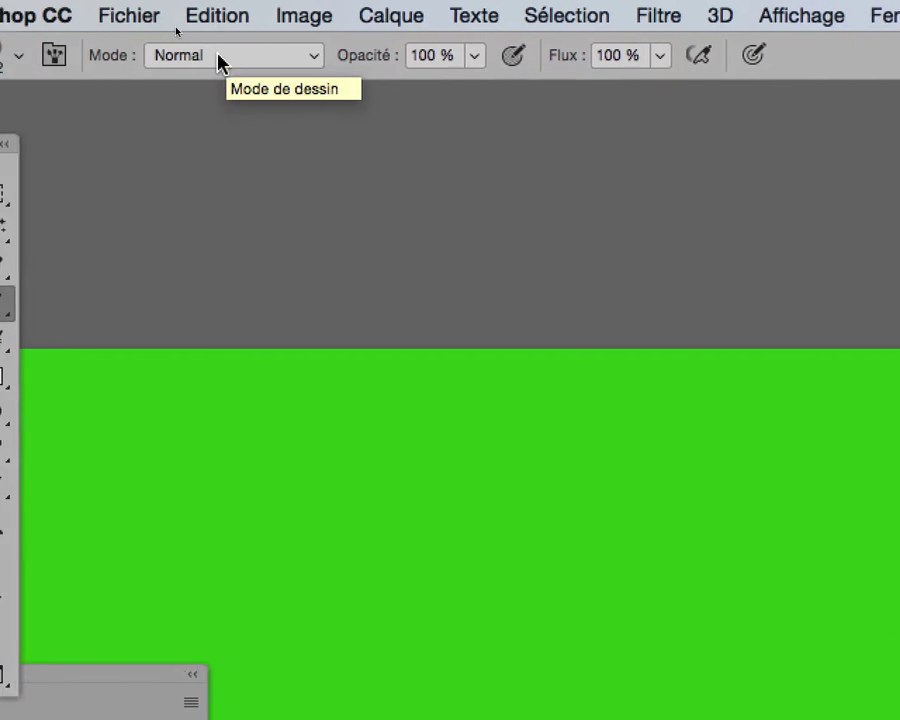
{"action": "left_click", "coordinate": [114, 57]}
{"action": "left_click", "coordinate": [211, 57]}
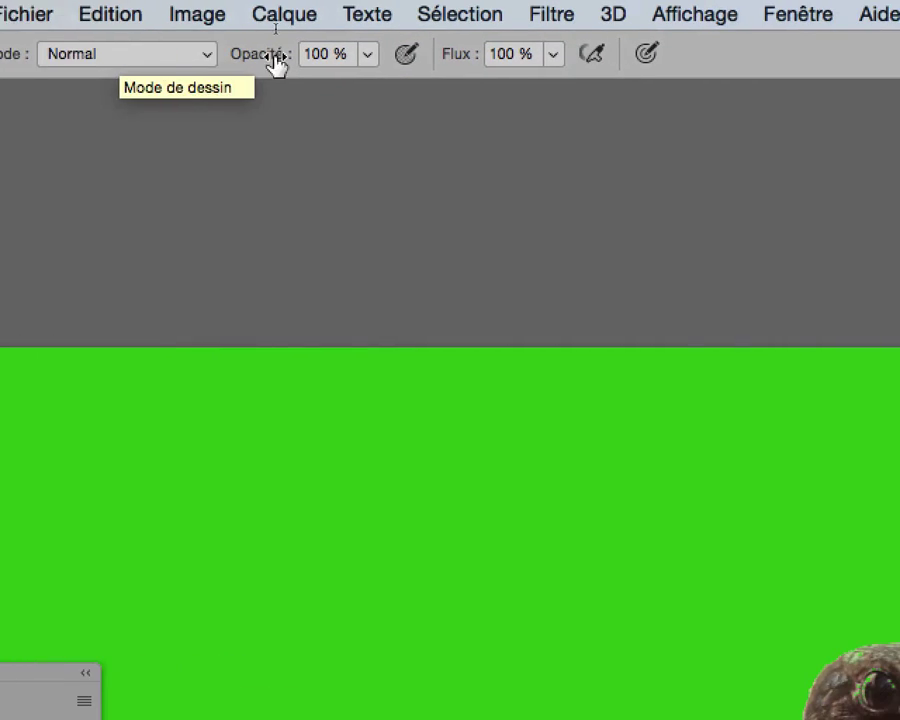
{"action": "left_click", "coordinate": [435, 56]}
{"action": "left_click", "coordinate": [137, 58]}
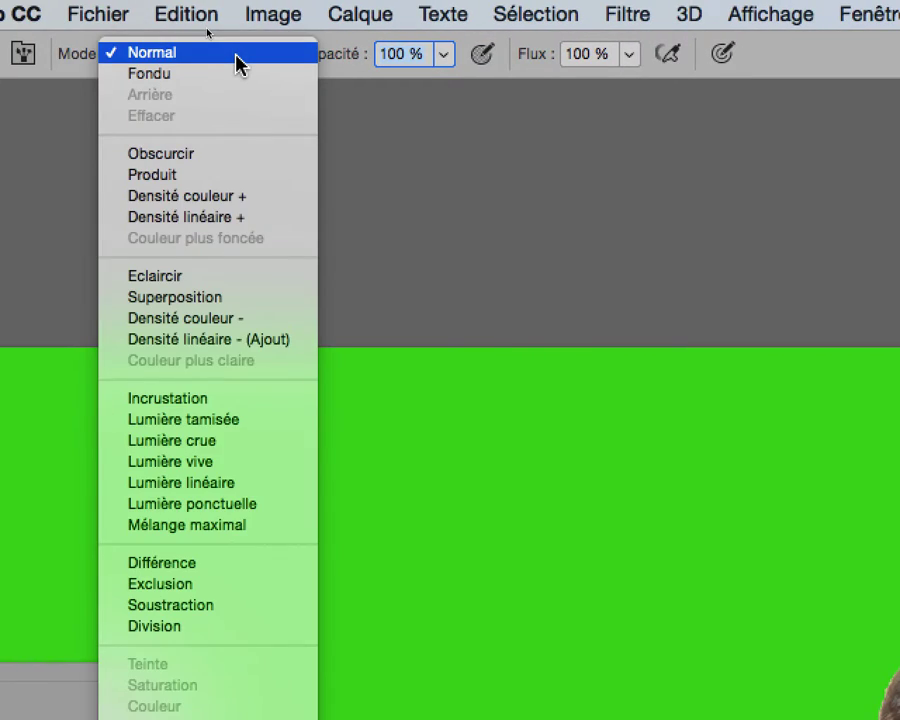
{"action": "left_click", "coordinate": [137, 58]}
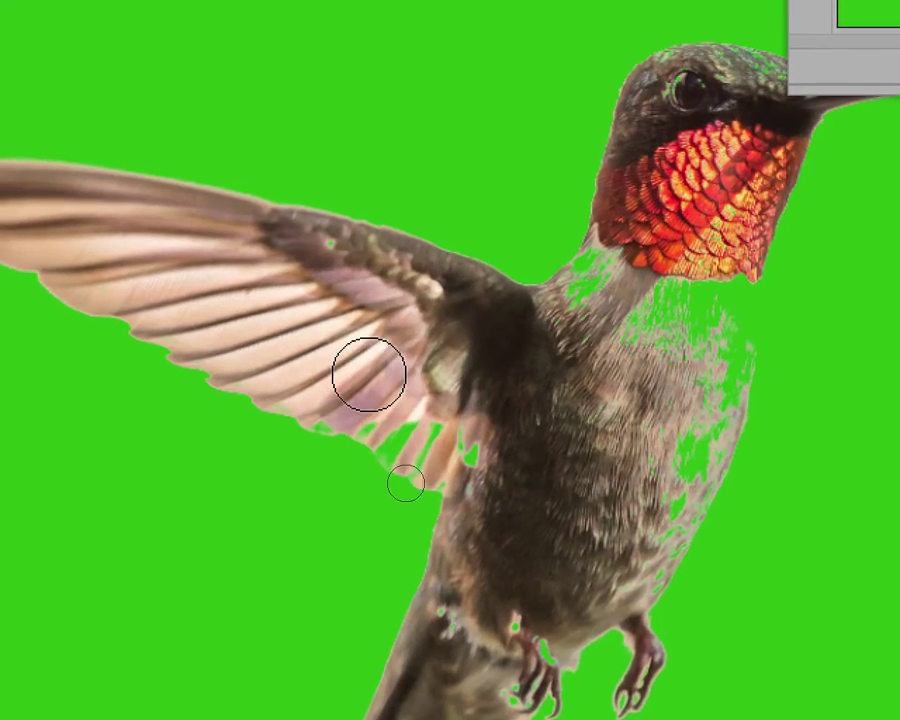
Paint the mask of Calque 0 copie white over the wing and its lower feathers, reducing the brush to size 49
{"action": "mouse_move", "coordinate": [369, 374]}
{"action": "left_mouse_down"}
{"action": "mouse_move", "coordinate": [372, 336]}
{"action": "mouse_move", "coordinate": [344, 227]}
{"action": "mouse_move", "coordinate": [354, 342]}
{"action": "mouse_move", "coordinate": [347, 198]}
{"action": "mouse_move", "coordinate": [352, 281]}
{"action": "mouse_move", "coordinate": [349, 243]}
{"action": "left_mouse_up"}
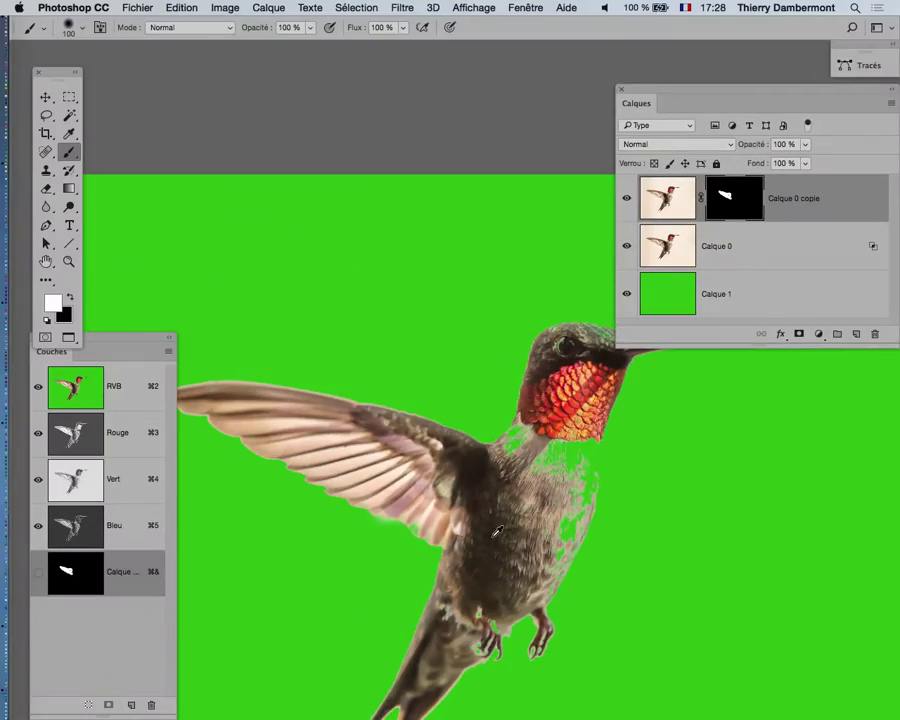
{"action": "scroll", "coordinate": [430, 500], "scroll_direction": "up", "scroll_amount": 5}
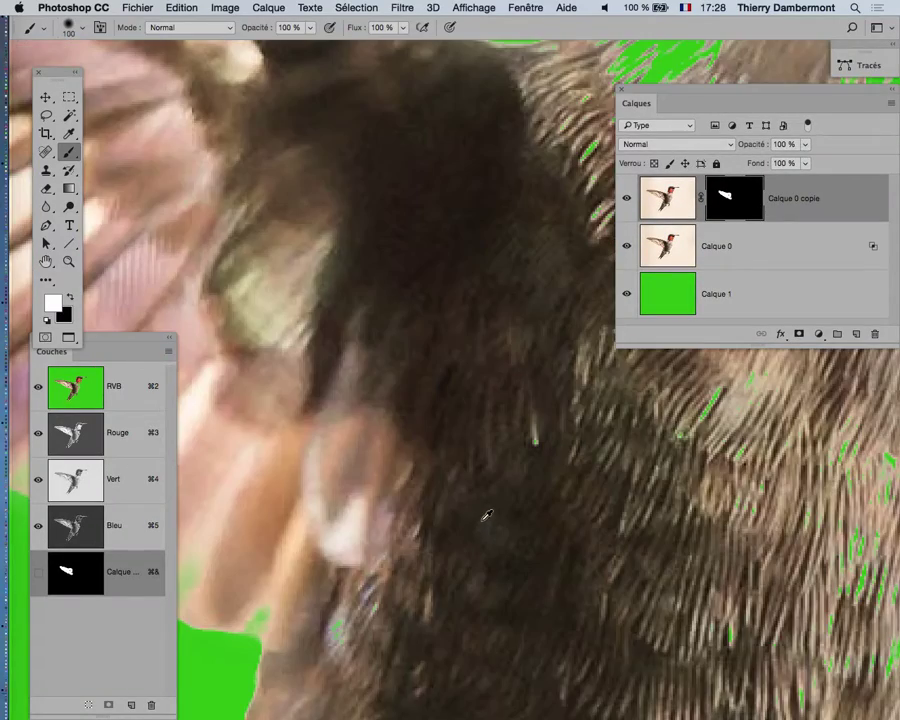
{"action": "scroll", "coordinate": [476, 512], "scroll_direction": "down", "scroll_amount": 3}
{"action": "scroll", "coordinate": [460, 305], "scroll_direction": "up", "scroll_amount": 2}
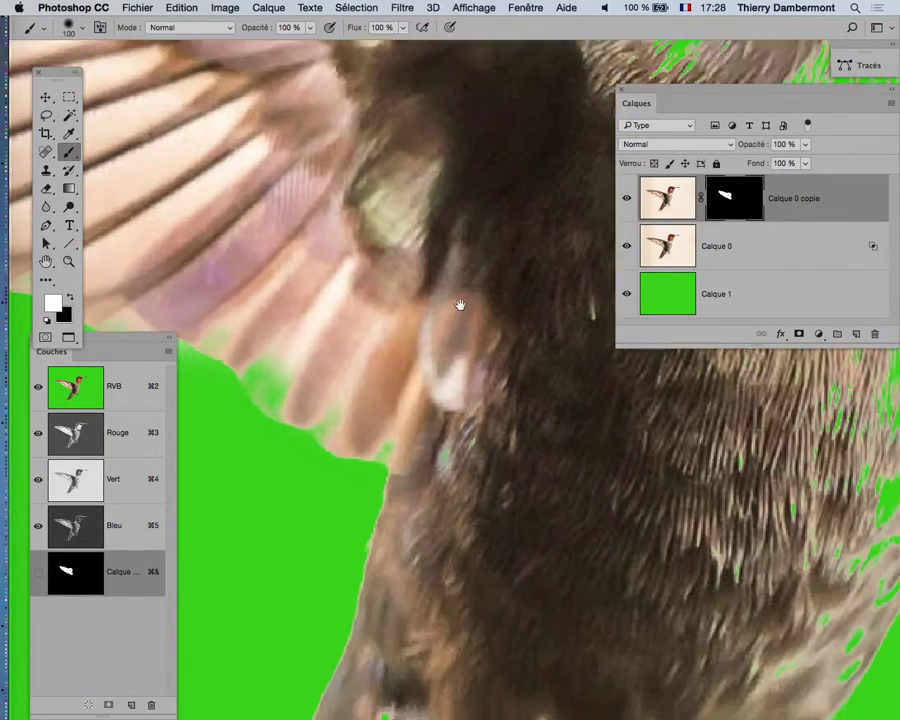
{"action": "scroll", "coordinate": [450, 330], "scroll_direction": "down", "scroll_amount": 1}
{"action": "left_click_drag", "start_coordinate": [440, 356], "coordinate": [374, 366]}
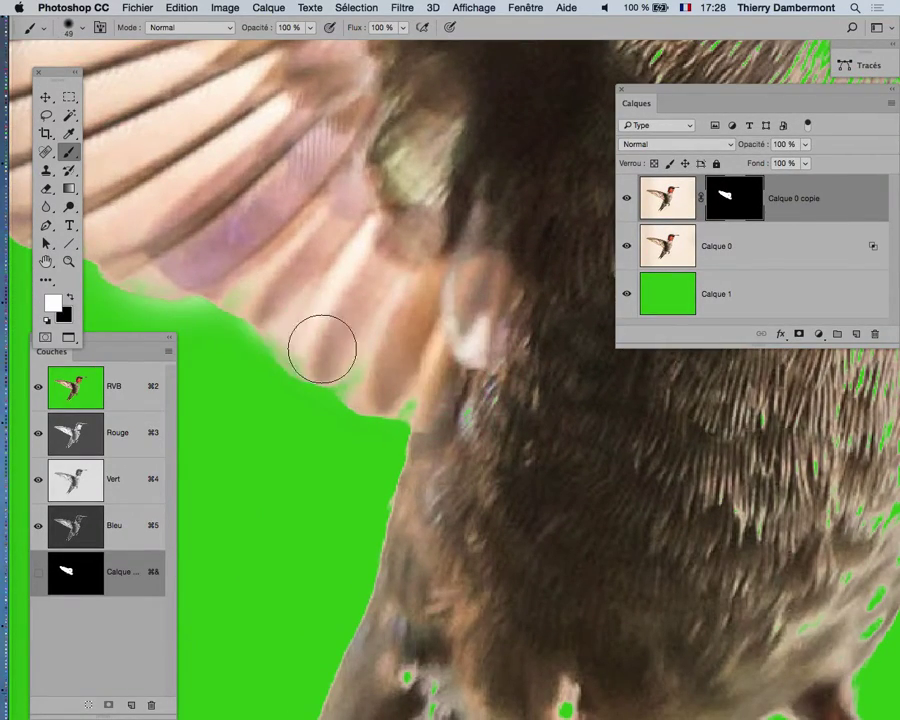
Paint the mask white over the gaps in the bird's claws with the size 49 brush
{"action": "left_click", "coordinate": [519, 428], "text": "alt"}
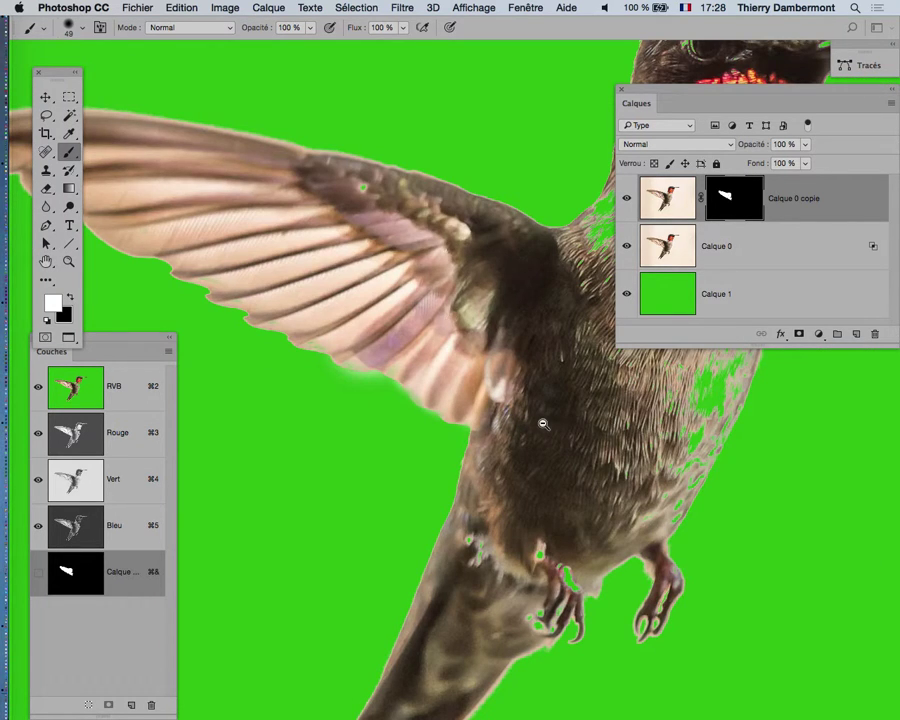
{"action": "left_click", "coordinate": [543, 424], "text": "alt"}
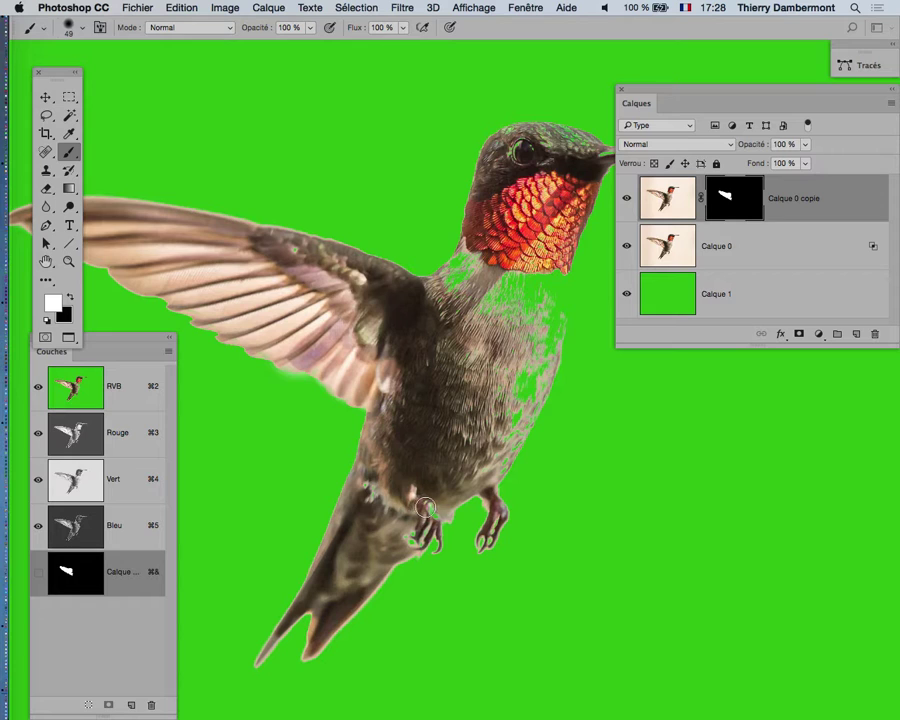
{"action": "scroll", "coordinate": [426, 508], "scroll_direction": "up", "scroll_amount": 2}
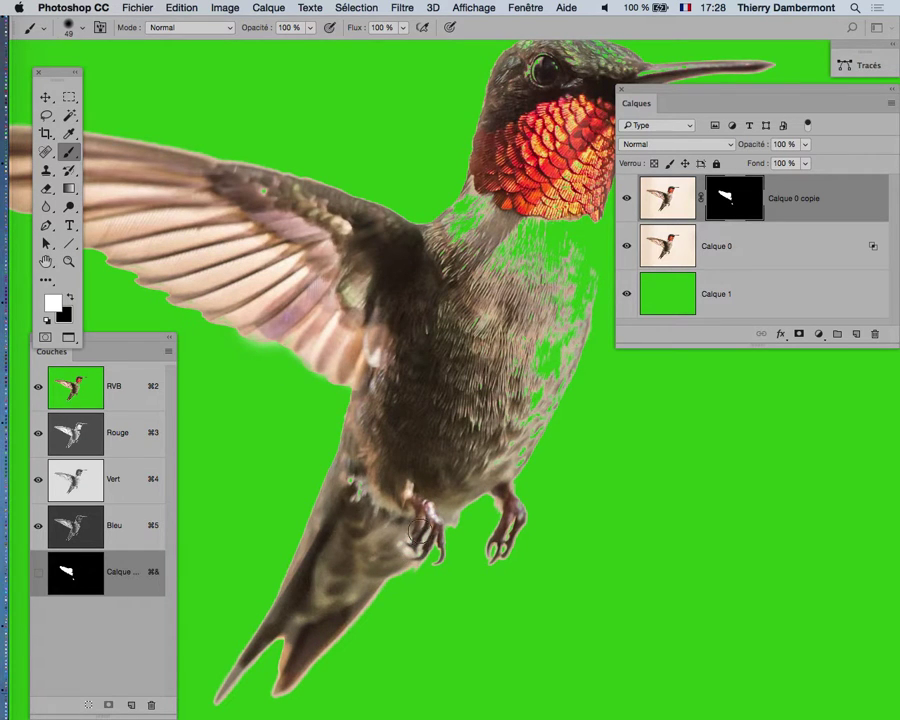
Undo the first breast stroke and paint the mask white over the holes in the breast and neck
{"action": "left_click_drag", "start_coordinate": [509, 401], "coordinate": [451, 458]}
{"action": "left_click_drag", "start_coordinate": [530, 290], "coordinate": [522, 435]}
{"action": "key", "text": "super+z"}
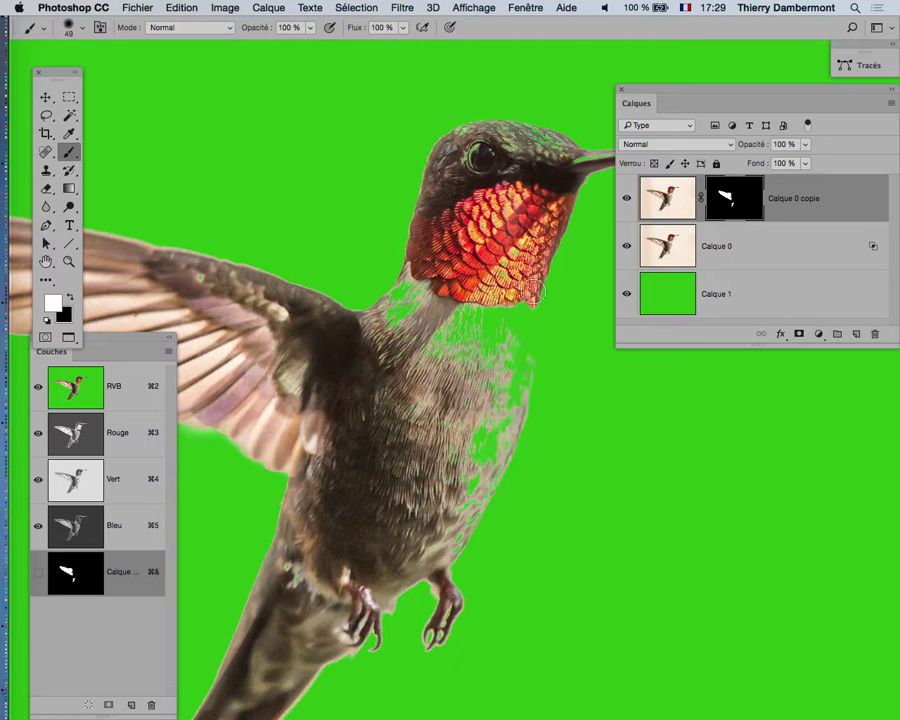
{"action": "scroll", "coordinate": [533, 296], "scroll_direction": "down", "scroll_amount": 2}
{"action": "mouse_move", "coordinate": [530, 296]}
{"action": "left_mouse_down"}
{"action": "mouse_move", "coordinate": [493, 457]}
{"action": "mouse_move", "coordinate": [509, 358]}
{"action": "mouse_move", "coordinate": [509, 418]}
{"action": "mouse_move", "coordinate": [499, 382]}
{"action": "mouse_move", "coordinate": [466, 469]}
{"action": "mouse_move", "coordinate": [493, 467]}
{"action": "mouse_move", "coordinate": [436, 551]}
{"action": "mouse_move", "coordinate": [448, 515]}
{"action": "mouse_move", "coordinate": [443, 548]}
{"action": "mouse_move", "coordinate": [448, 540]}
{"action": "mouse_move", "coordinate": [451, 477]}
{"action": "left_mouse_up"}
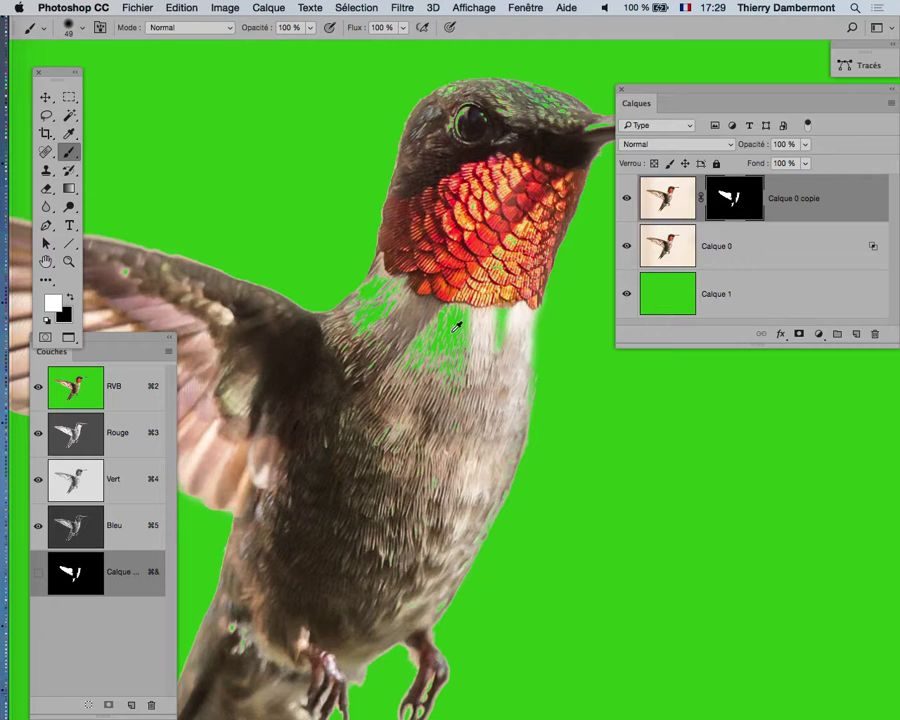
{"action": "mouse_move", "coordinate": [456, 322]}
{"action": "left_mouse_down"}
{"action": "mouse_move", "coordinate": [407, 390]}
{"action": "mouse_move", "coordinate": [478, 310]}
{"action": "mouse_move", "coordinate": [481, 322]}
{"action": "mouse_move", "coordinate": [412, 288]}
{"action": "mouse_move", "coordinate": [370, 300]}
{"action": "left_mouse_up"}
{"action": "mouse_move", "coordinate": [425, 290]}
{"action": "left_mouse_down"}
{"action": "mouse_move", "coordinate": [408, 297]}
{"action": "mouse_move", "coordinate": [397, 263]}
{"action": "left_mouse_up"}
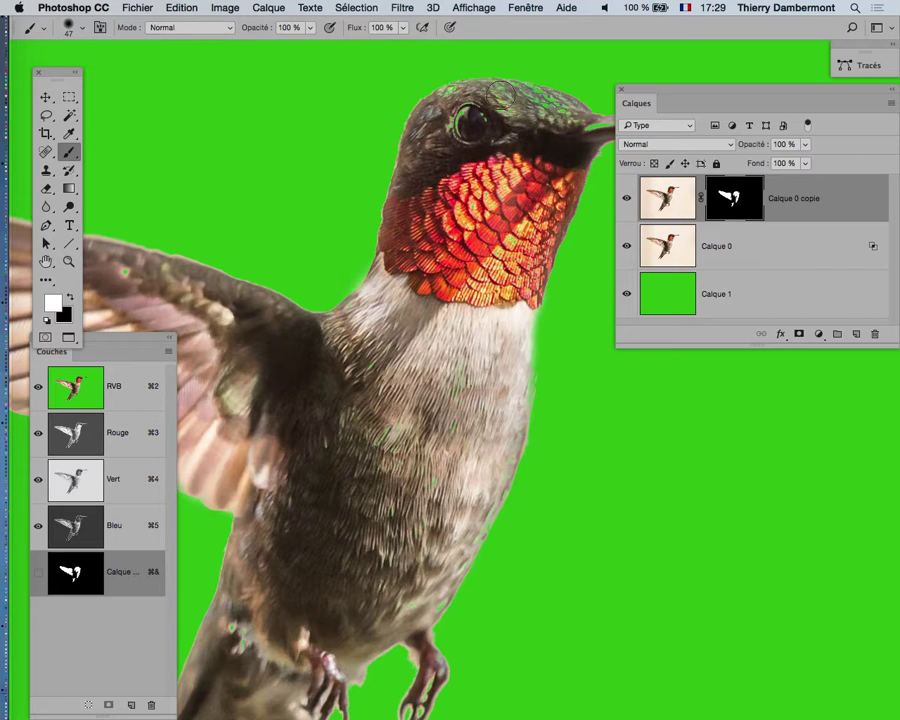
Paint the mask white over the gaps in the eye and the crown of the head with brush size 47
{"action": "mouse_move", "coordinate": [485, 127]}
{"action": "left_mouse_down"}
{"action": "mouse_move", "coordinate": [461, 218]}
{"action": "mouse_move", "coordinate": [393, 257]}
{"action": "left_mouse_up"}
{"action": "scroll", "coordinate": [461, 218], "scroll_direction": "up", "scroll_amount": 4}
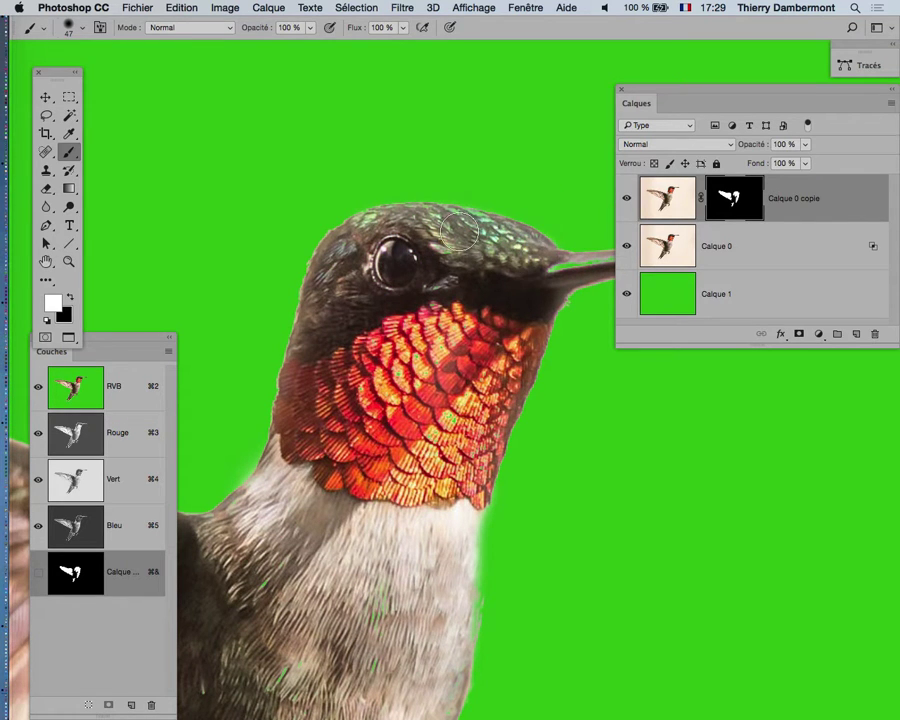
{"action": "mouse_move", "coordinate": [501, 250]}
{"action": "left_mouse_down"}
{"action": "mouse_move", "coordinate": [295, 272]}
{"action": "mouse_move", "coordinate": [272, 262]}
{"action": "mouse_move", "coordinate": [280, 287]}
{"action": "left_mouse_up"}
Reduce the brush to size 24 and paint the mask white along the inside of the beak
{"action": "key", "text": "bracketleft"}
{"action": "key", "text": "bracketleft"}
{"action": "key", "text": "bracketleft"}
{"action": "left_click", "coordinate": [335, 289], "text": "alt"}
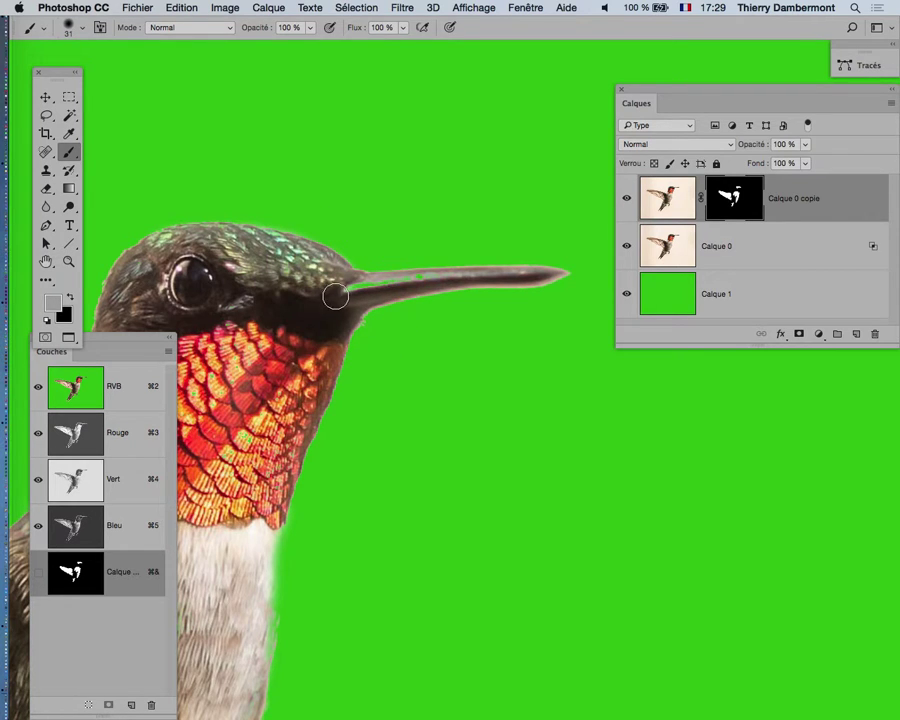
{"action": "left_click_drag", "start_coordinate": [371, 291], "coordinate": [368, 293]}
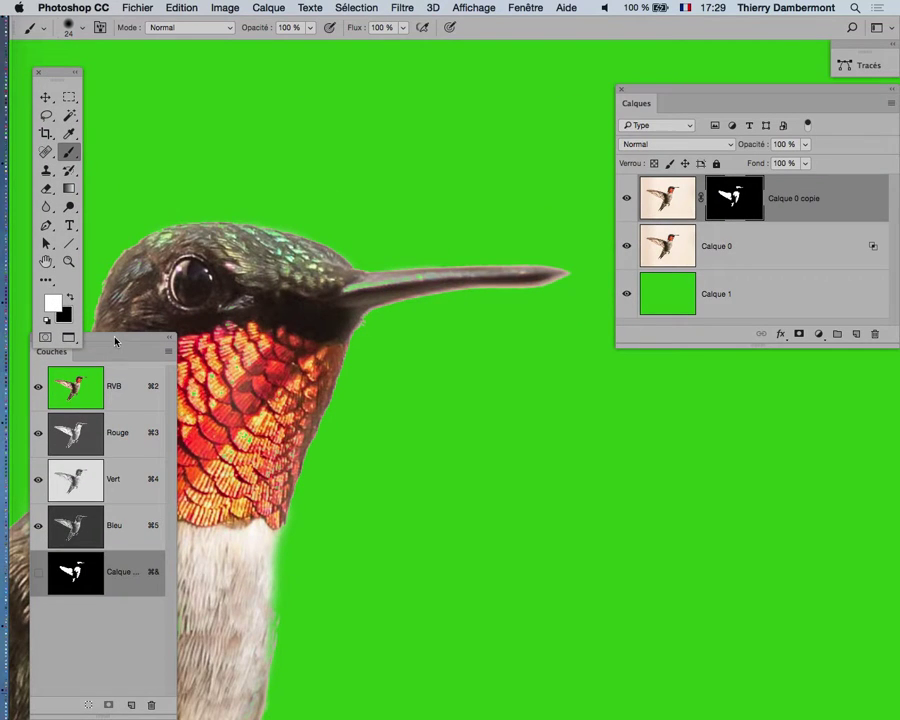
Move the Couches panel away from the head and paint the mask white over the beak base and red throat, enlarging the brush to 60
{"action": "left_click_drag", "start_coordinate": [115, 341], "coordinate": [137, 464]}
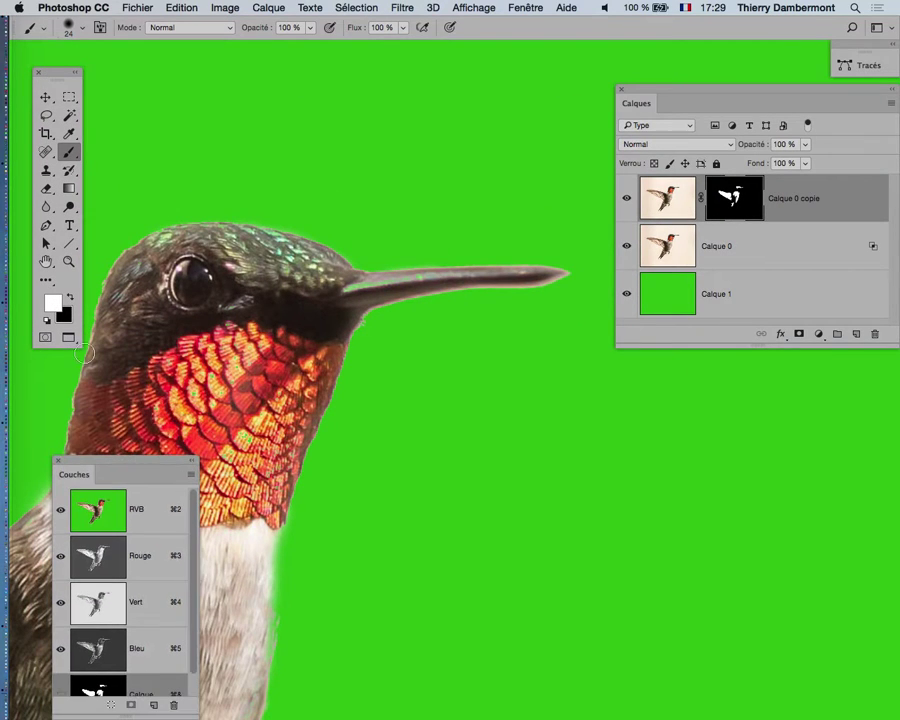
{"action": "left_click_drag", "start_coordinate": [361, 289], "coordinate": [362, 291]}
{"action": "left_click_drag", "start_coordinate": [304, 291], "coordinate": [314, 282]}
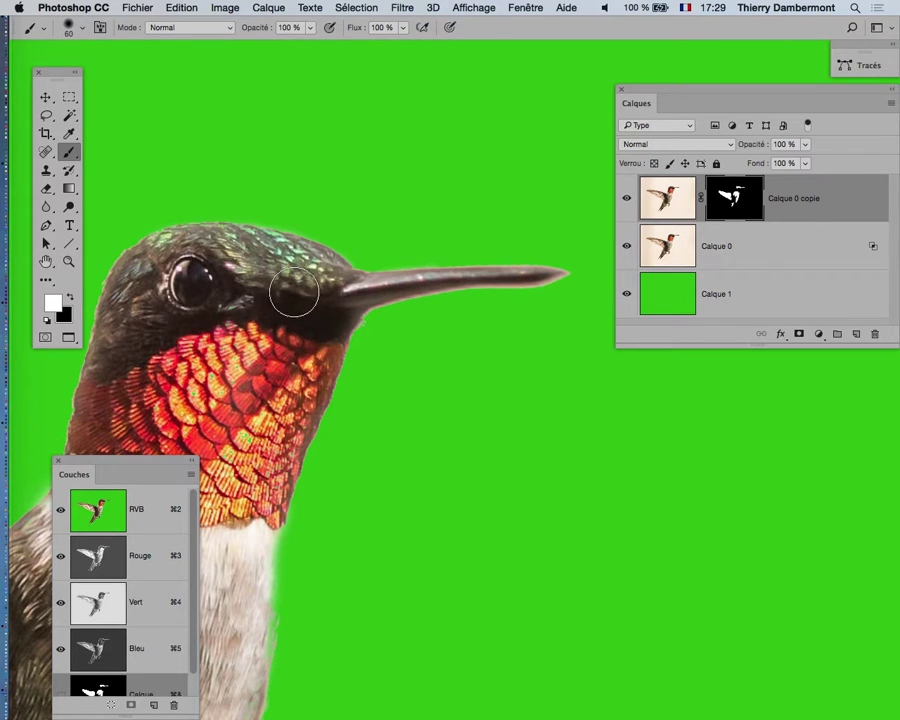
{"action": "left_click_drag", "start_coordinate": [281, 333], "coordinate": [391, 234]}
Paint the mask white over the remaining small holes in the breast, belly and base of the tail
{"action": "scroll", "coordinate": [456, 160], "scroll_direction": "down", "scroll_amount": 10}
{"action": "scroll", "coordinate": [456, 160], "scroll_direction": "left", "scroll_amount": 5}
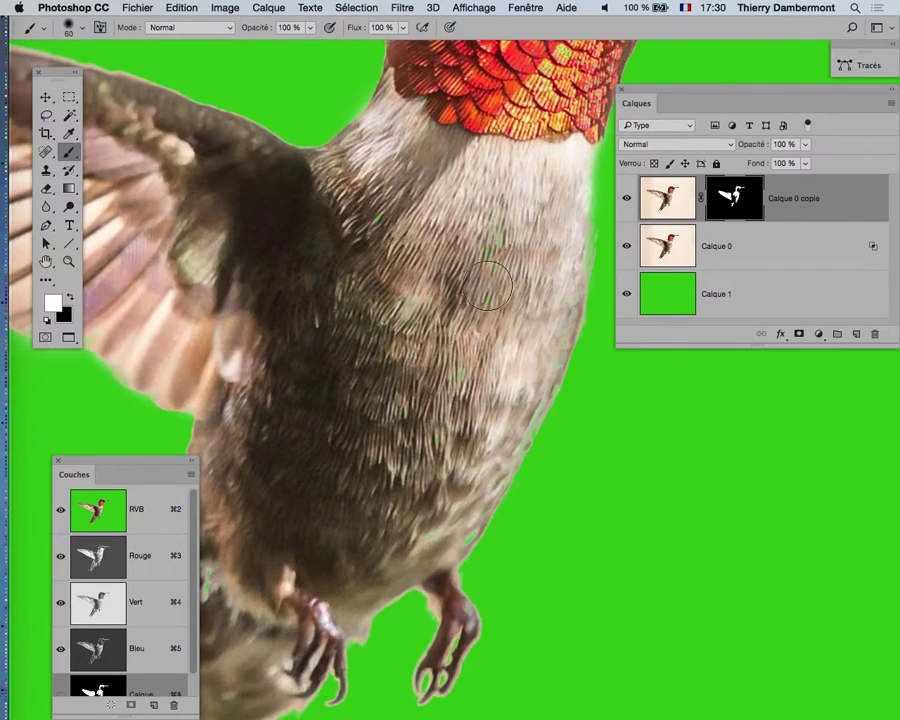
{"action": "mouse_move", "coordinate": [488, 288]}
{"action": "left_mouse_down"}
{"action": "mouse_move", "coordinate": [443, 384]}
{"action": "mouse_move", "coordinate": [483, 220]}
{"action": "mouse_move", "coordinate": [459, 297]}
{"action": "left_mouse_up"}
{"action": "left_click_drag", "start_coordinate": [350, 341], "coordinate": [410, 311]}
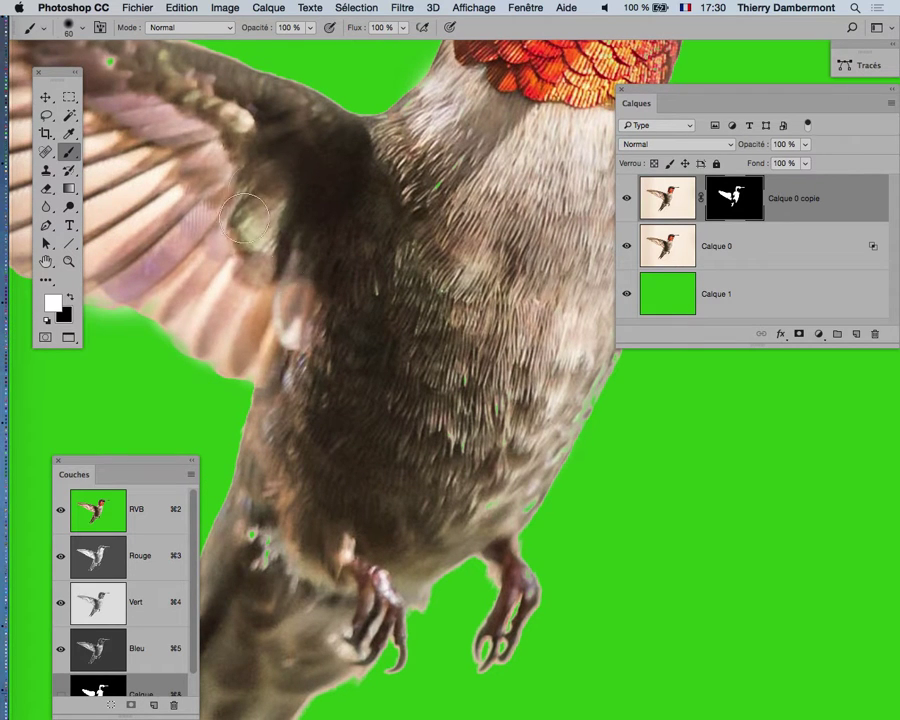
{"action": "left_click", "coordinate": [263, 539]}
Save the hummingbird document with its completed cutout mask
{"action": "key", "text": "super+minus"}
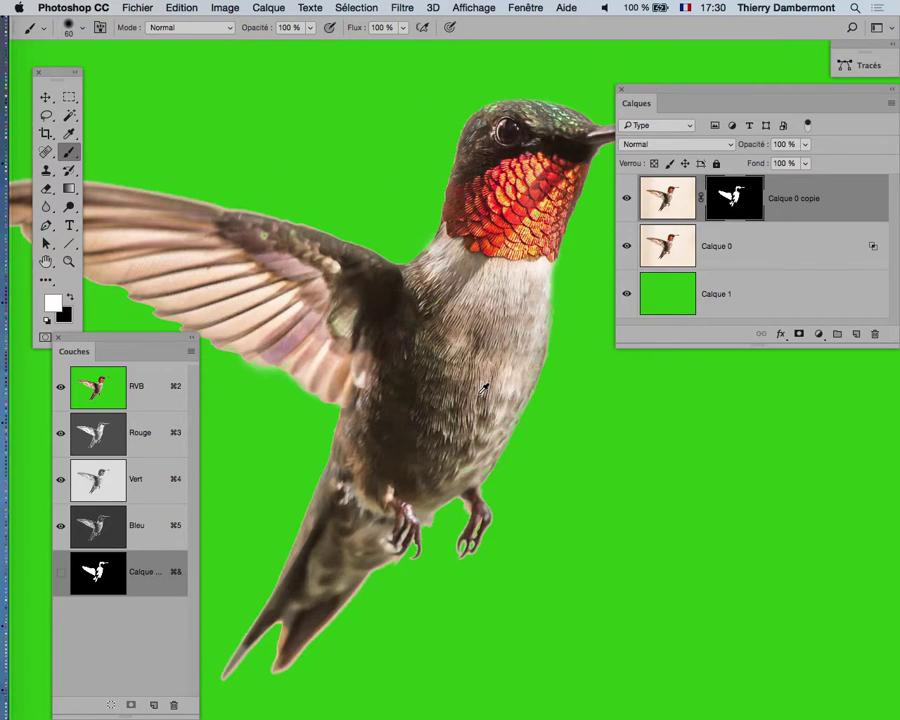
{"action": "key", "text": "super+minus"}
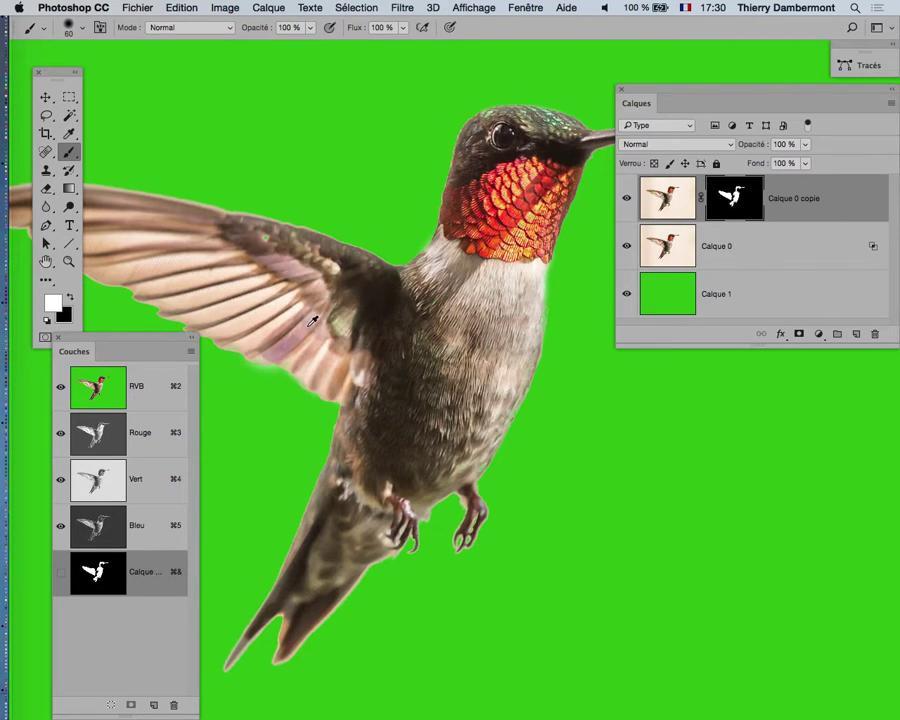
{"action": "key", "text": "super+minus"}
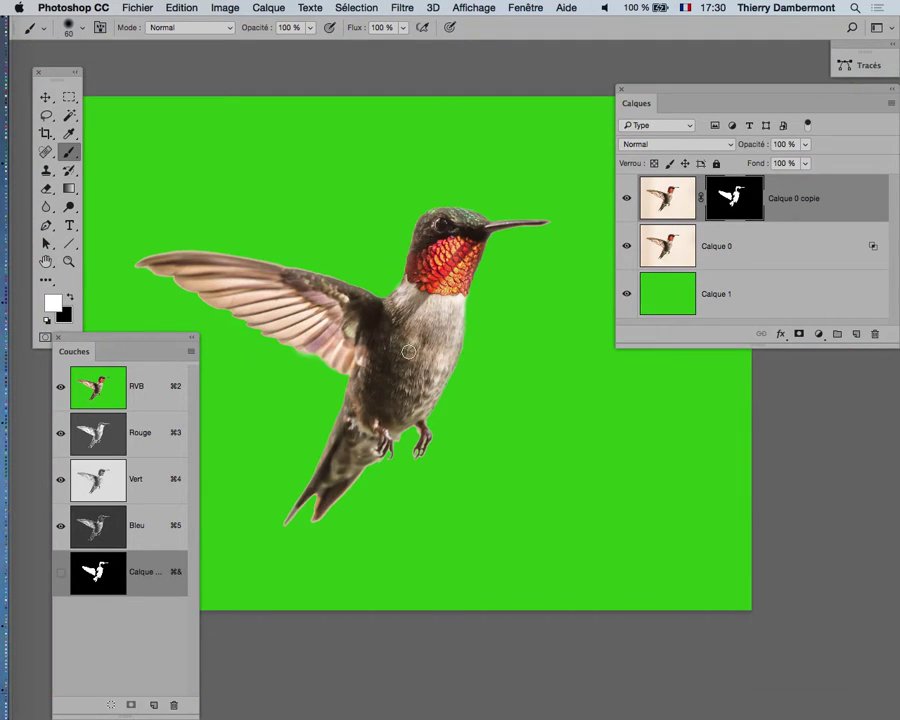
{"action": "left_click", "coordinate": [138, 8]}
{"action": "left_click", "coordinate": [151, 139]}
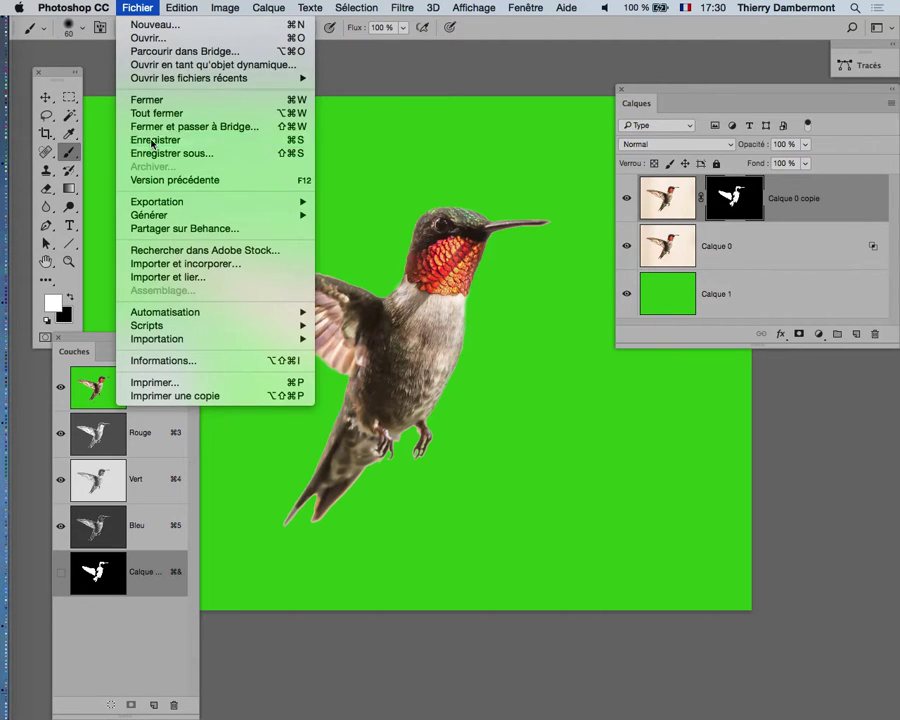
Make the layer mask of Calque 0 copie active
{"action": "scroll", "coordinate": [393, 240], "scroll_direction": "down", "scroll_amount": 5}
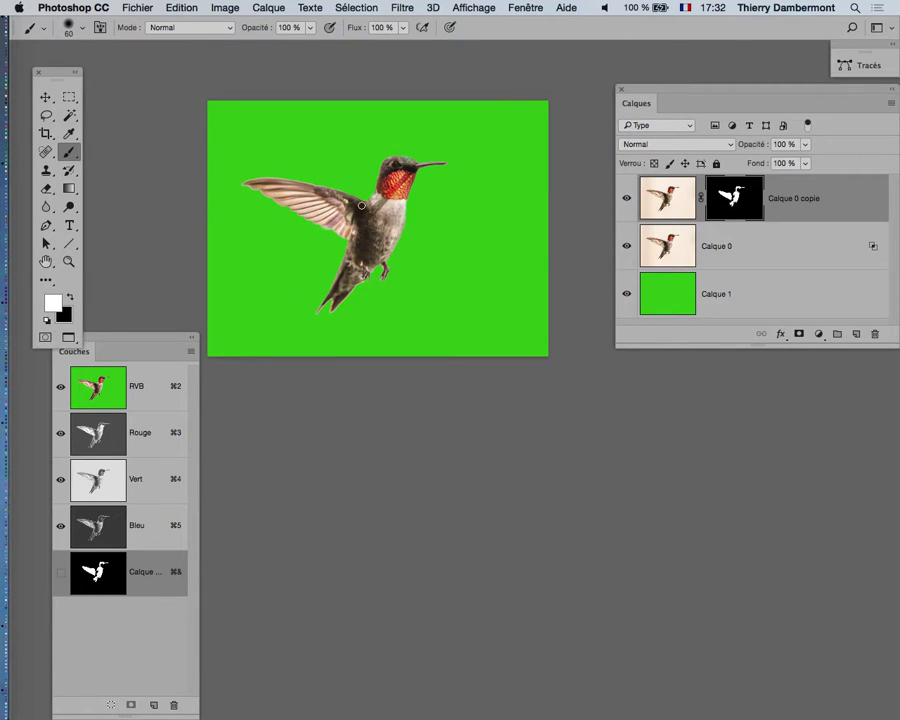
{"action": "scroll", "coordinate": [366, 194], "scroll_direction": "up", "scroll_amount": 5}
{"action": "scroll", "coordinate": [366, 194], "scroll_direction": "up", "scroll_amount": 2}
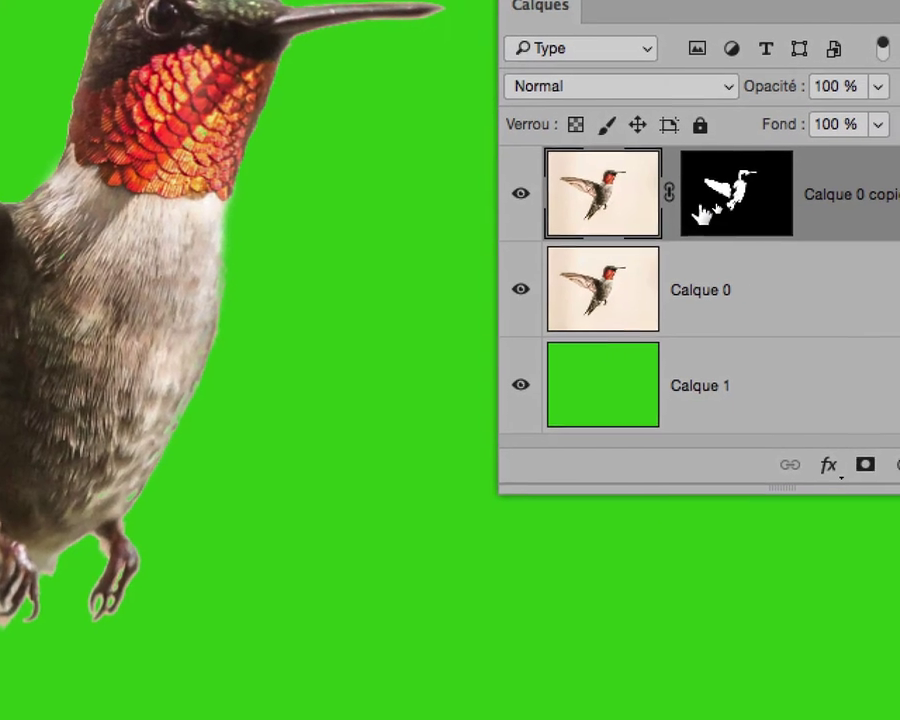
{"action": "left_click", "coordinate": [785, 213]}
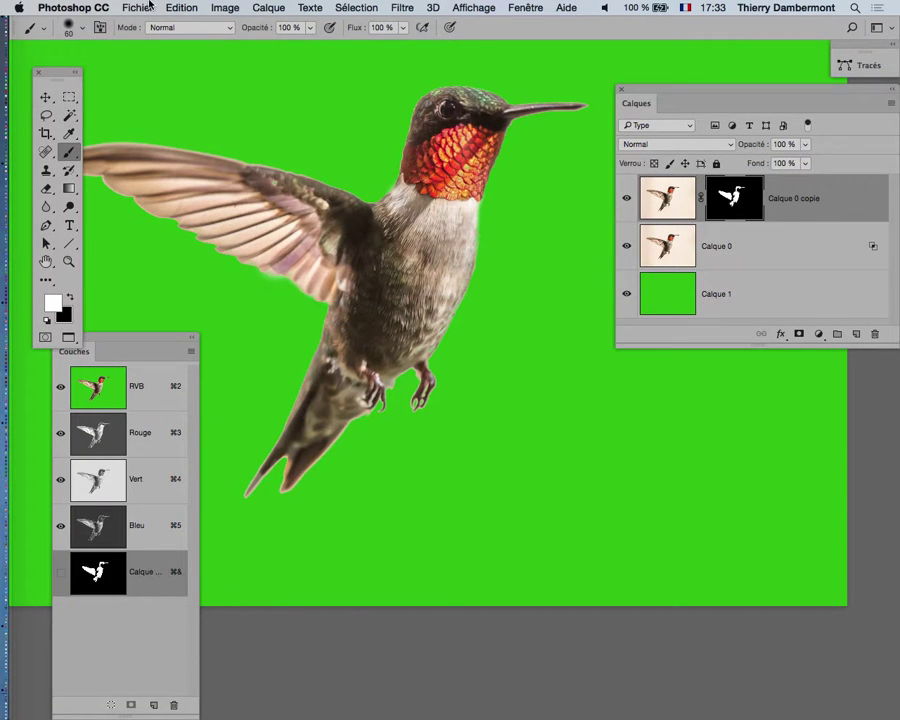
{"action": "left_click", "coordinate": [140, 7]}
{"action": "key", "text": "Escape"}
{"action": "left_click", "coordinate": [138, 6]}
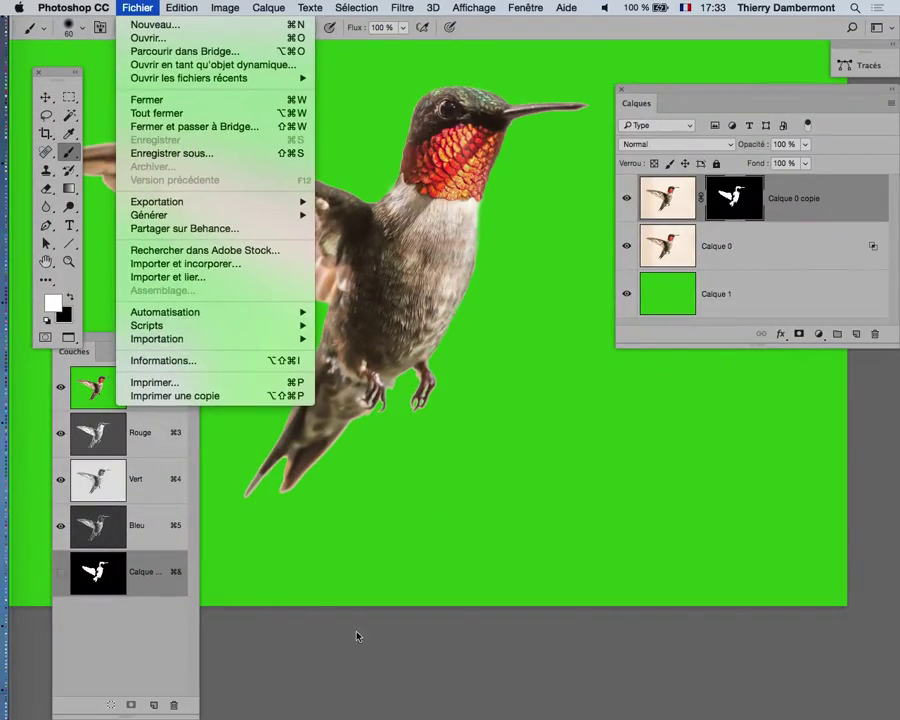
{"action": "key", "text": "Escape"}
Switch to InDesign and display the whole spread of pages 22 and 23 of Sans titre-65.indd at 75 % zoom
{"action": "key", "text": "super+Tab"}
{"action": "key", "text": "super+Tab"}
{"action": "key", "text": "super+Tab"}
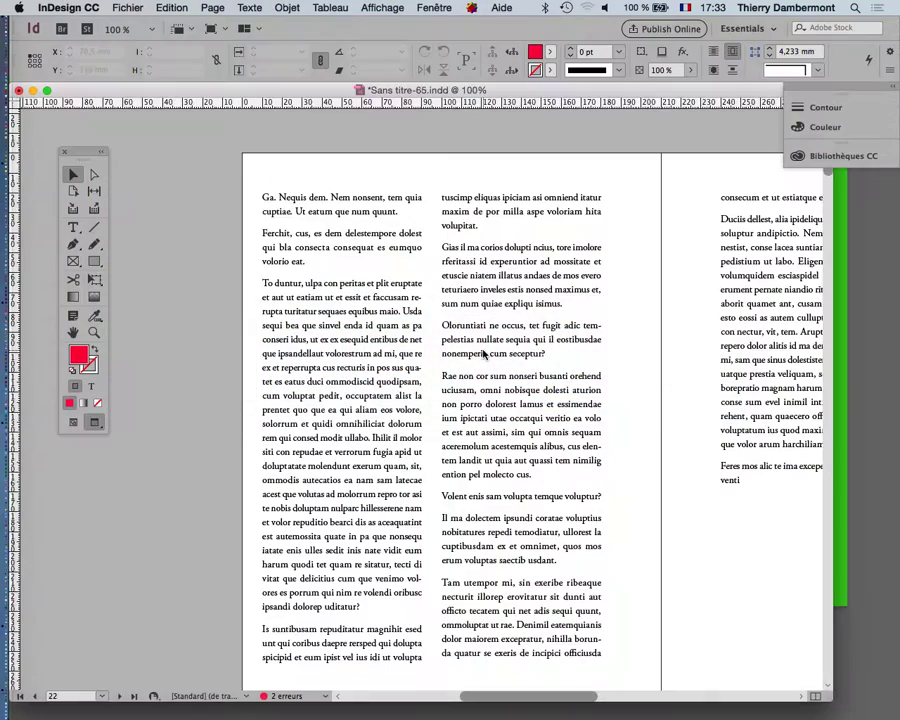
{"action": "key", "text": "super+minus"}
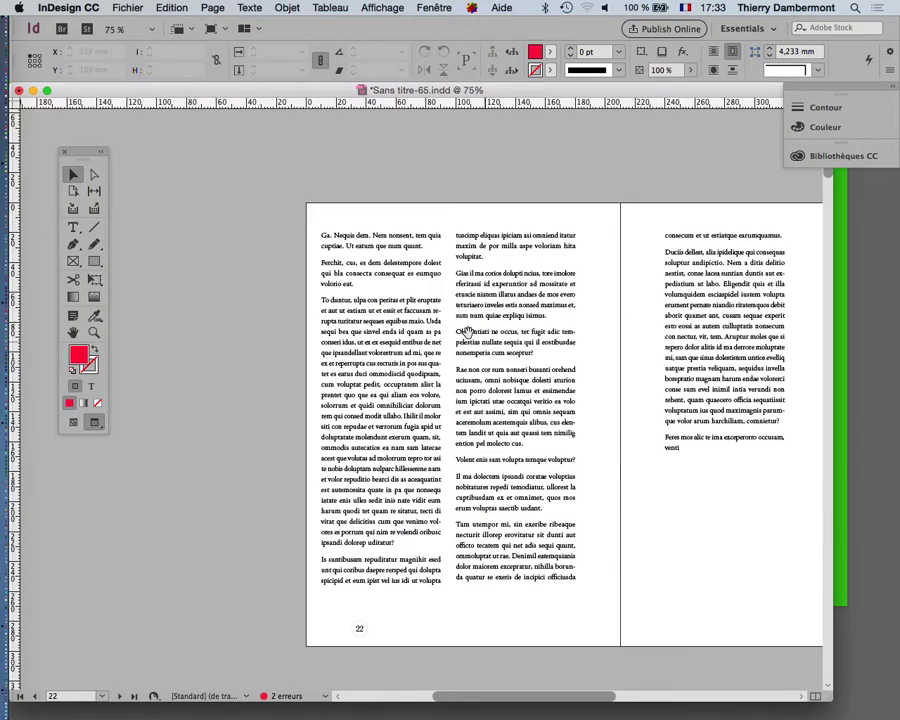
{"action": "scroll", "coordinate": [331, 289], "scroll_direction": "right", "scroll_amount": 2}
{"action": "scroll", "coordinate": [331, 289], "scroll_direction": "down", "scroll_amount": 1}
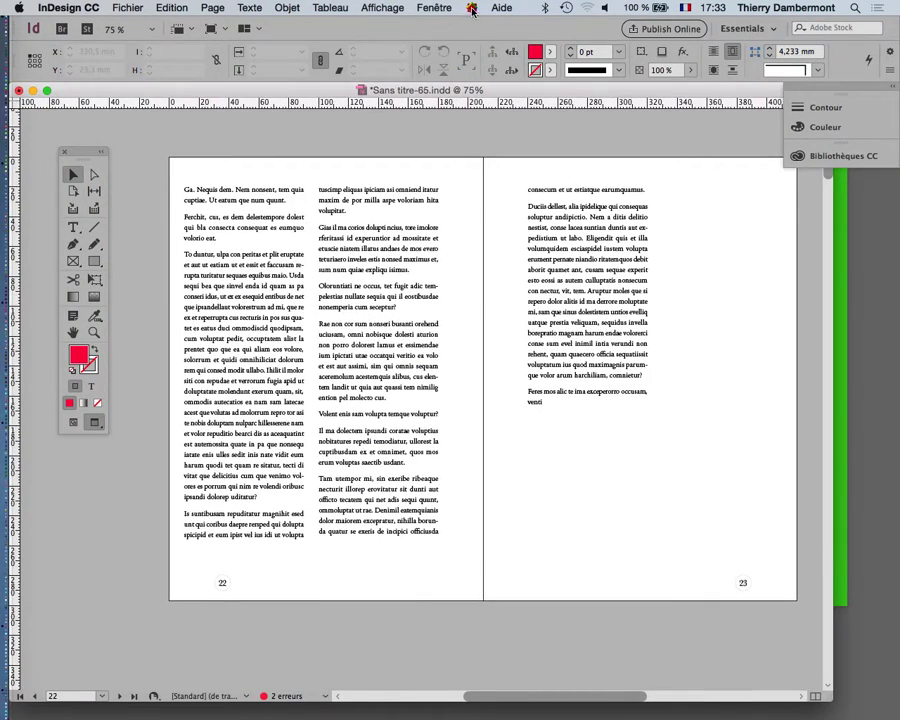
{"action": "scroll", "coordinate": [385, 250], "scroll_direction": "right", "scroll_amount": 2}
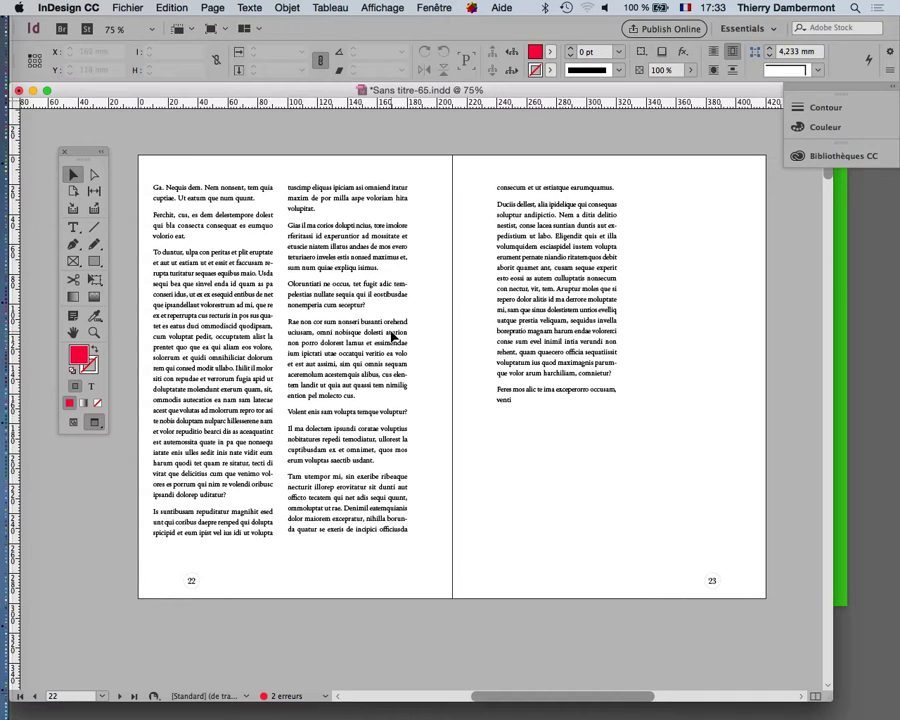